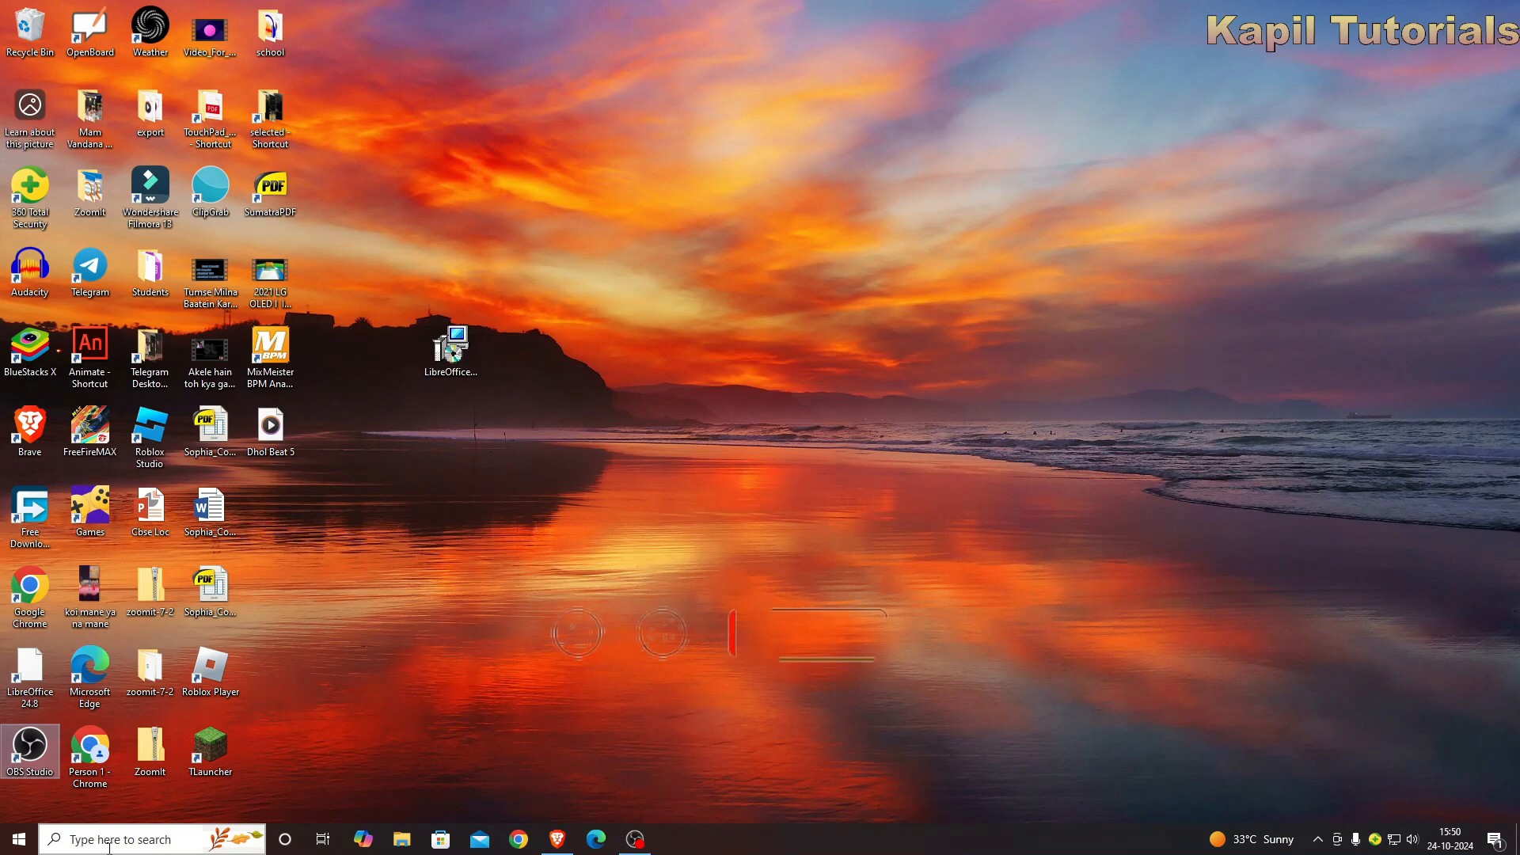
Search Windows for 'libre' and launch LibreOffice Base from the results.
{"action": "left_click", "coordinate": [89, 841]}
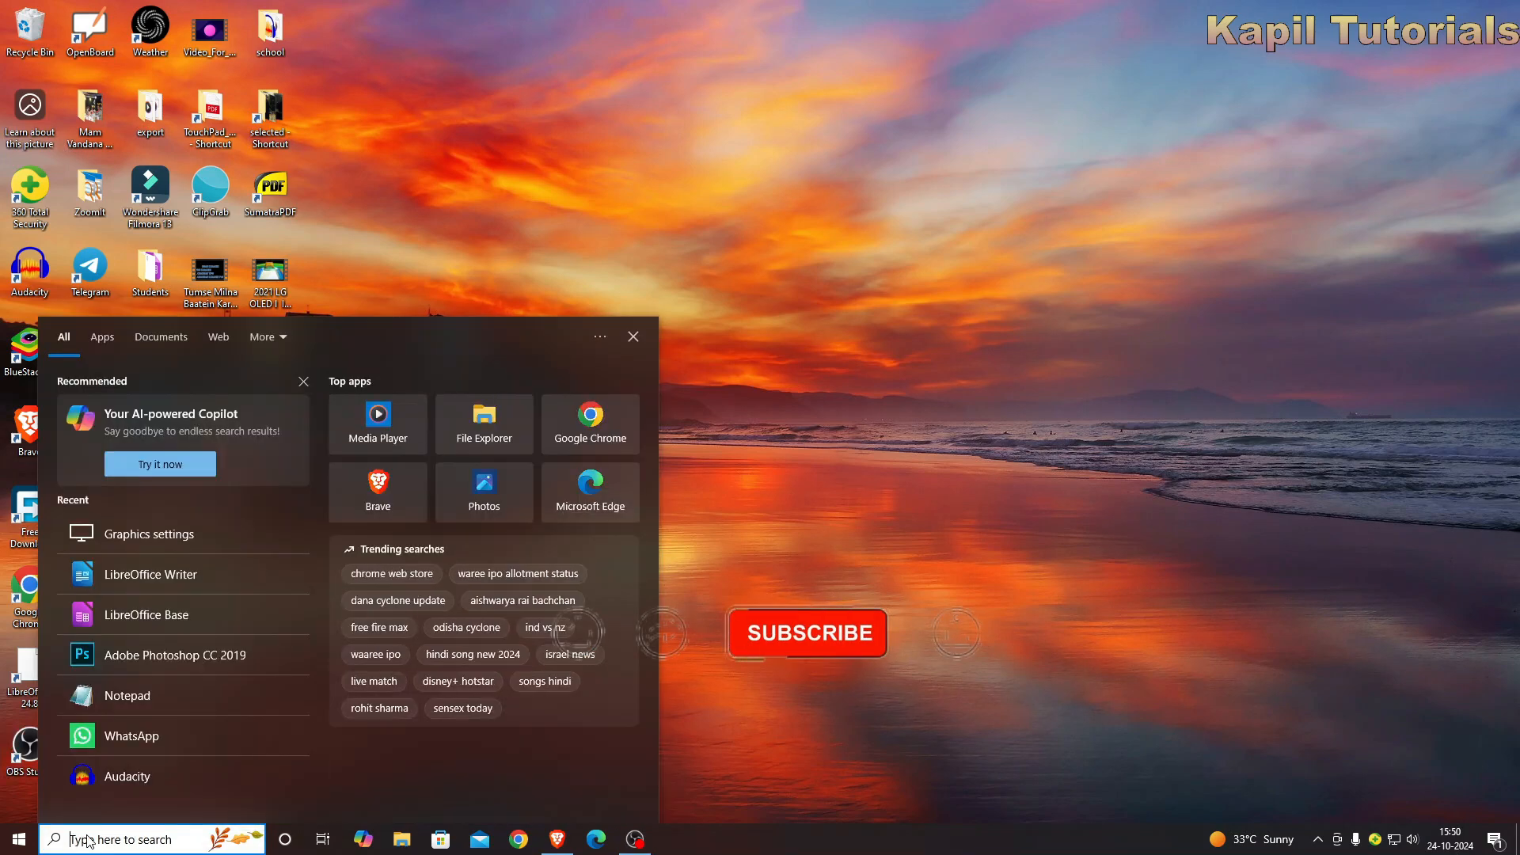
{"action": "type", "text": "libr"}
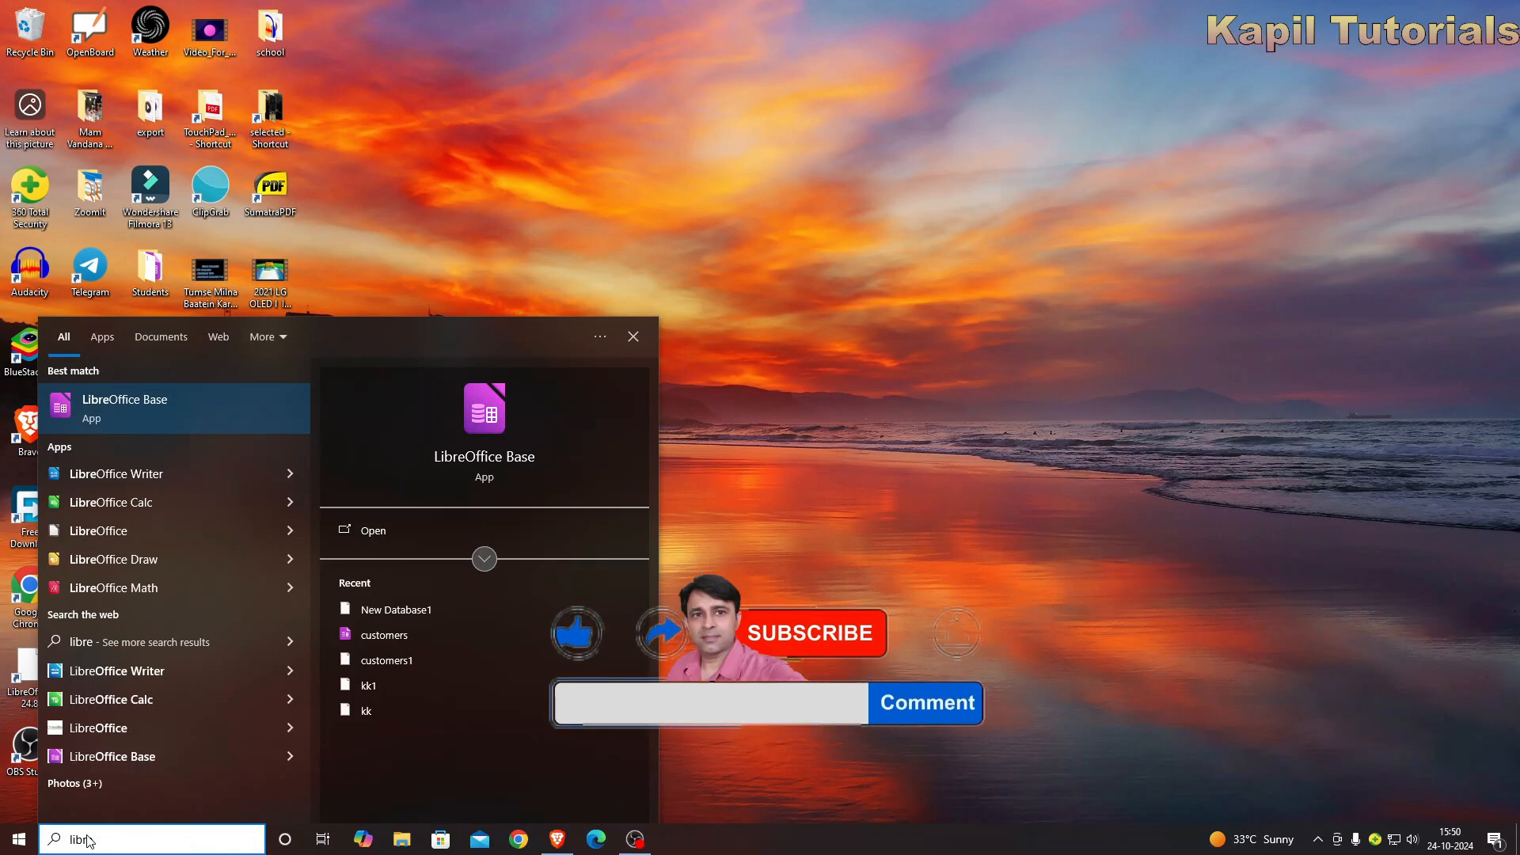
{"action": "type", "text": "e"}
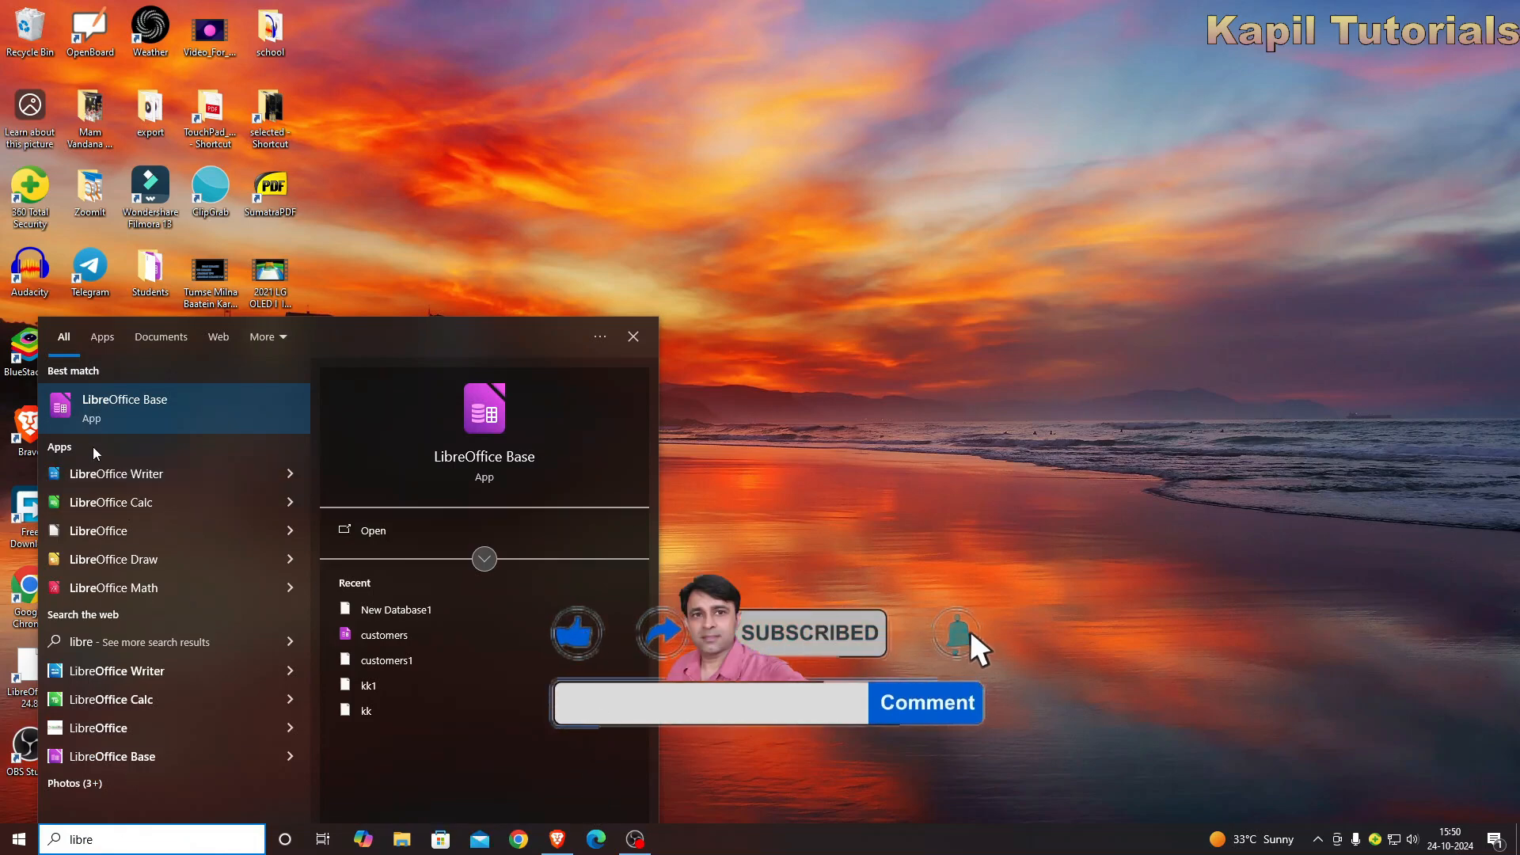
{"action": "left_click", "coordinate": [111, 413]}
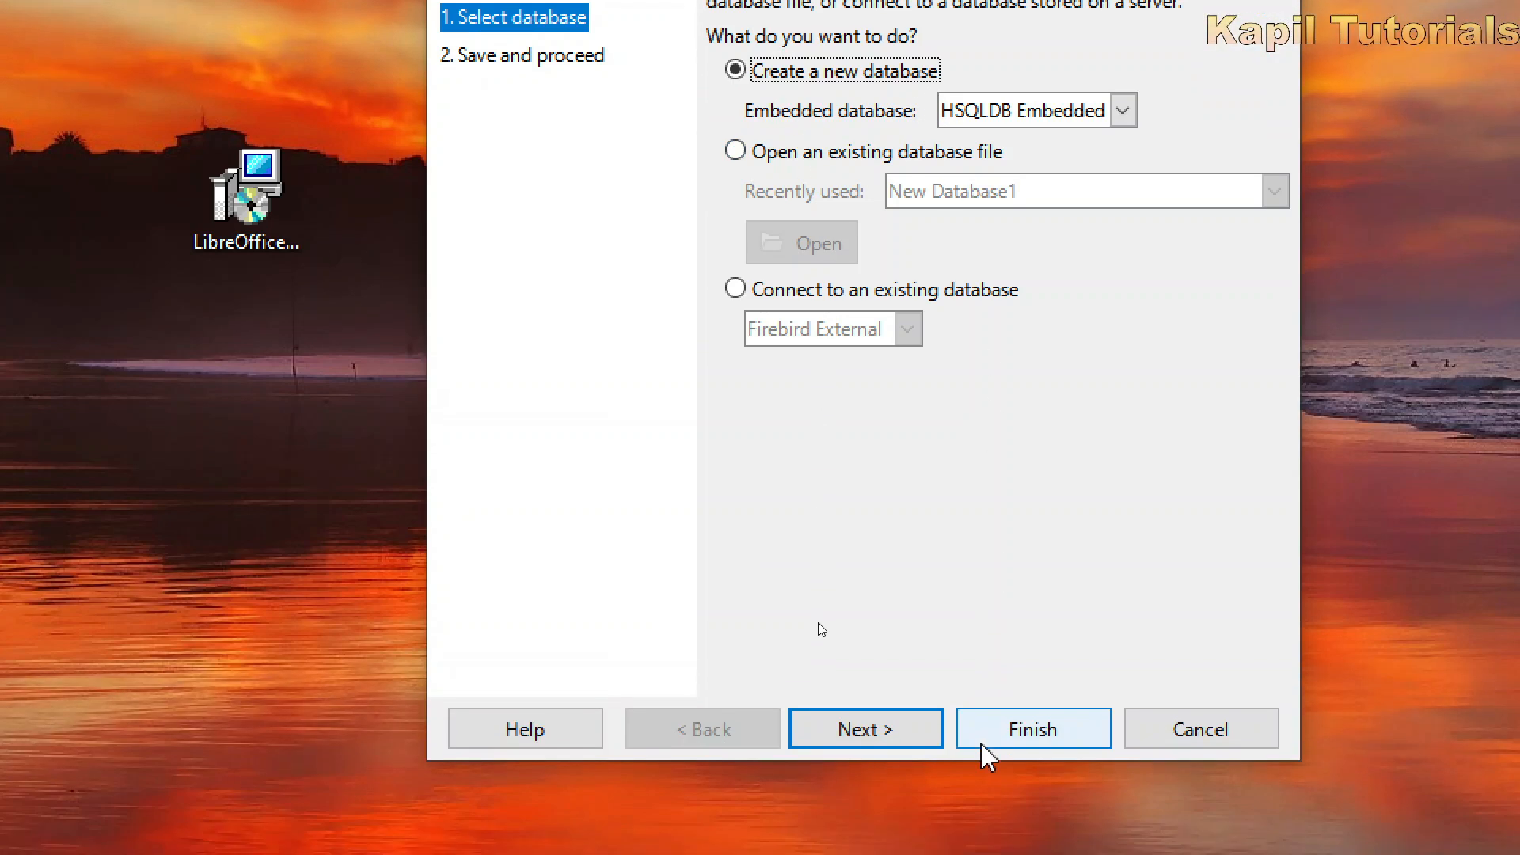
Keep the new HSQLDB Embedded database and finish the Database Wizard to reach saving.
{"action": "left_click", "coordinate": [865, 726]}
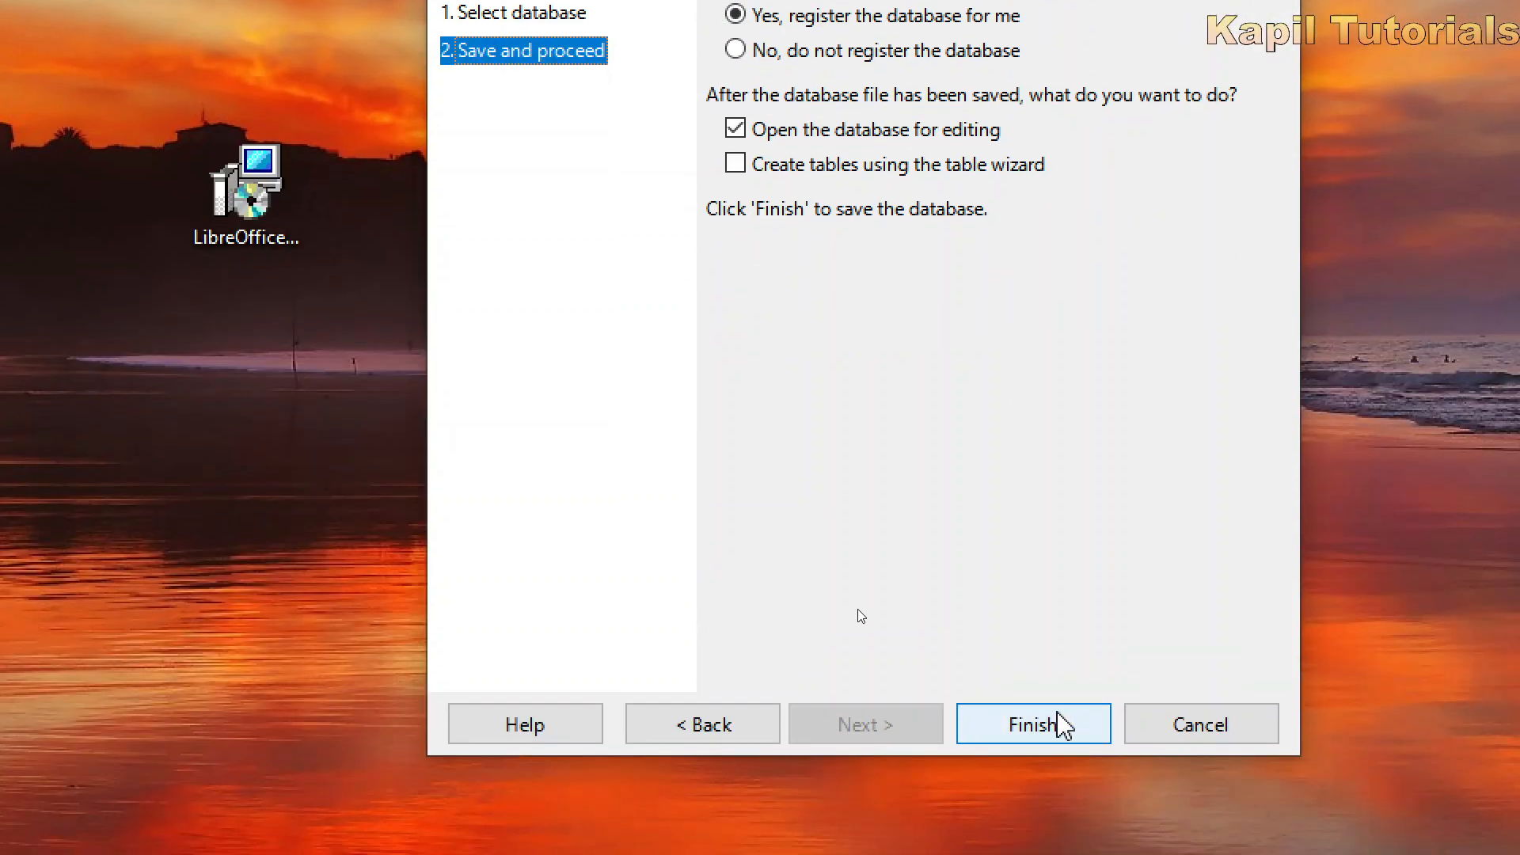
{"action": "left_click", "coordinate": [1059, 738]}
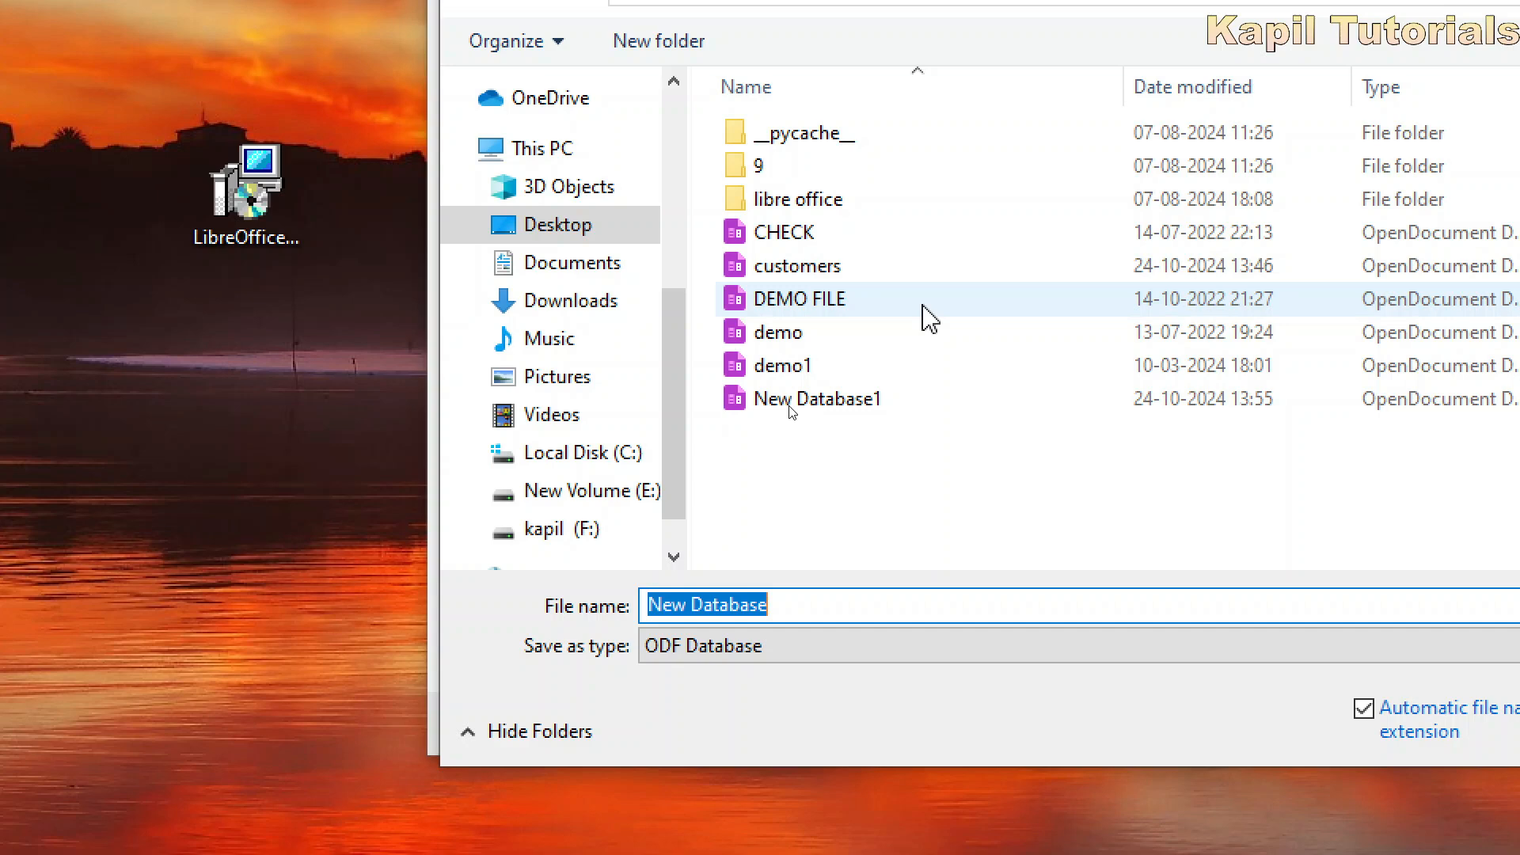
Save the new database on the Desktop as customer.odb.
{"action": "type", "text": "customer"}
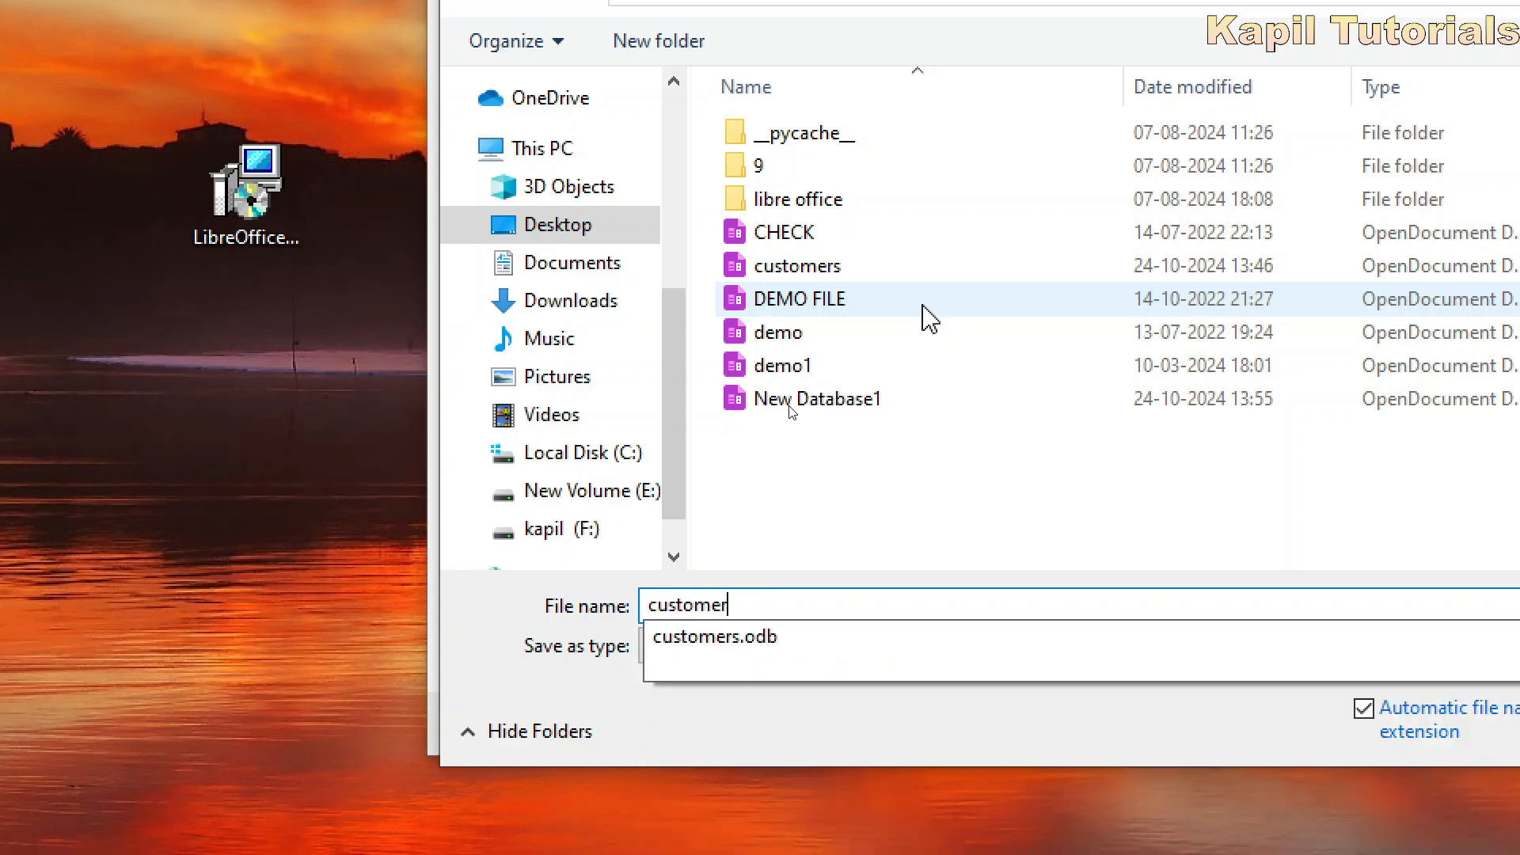
{"action": "left_click", "coordinate": [930, 522]}
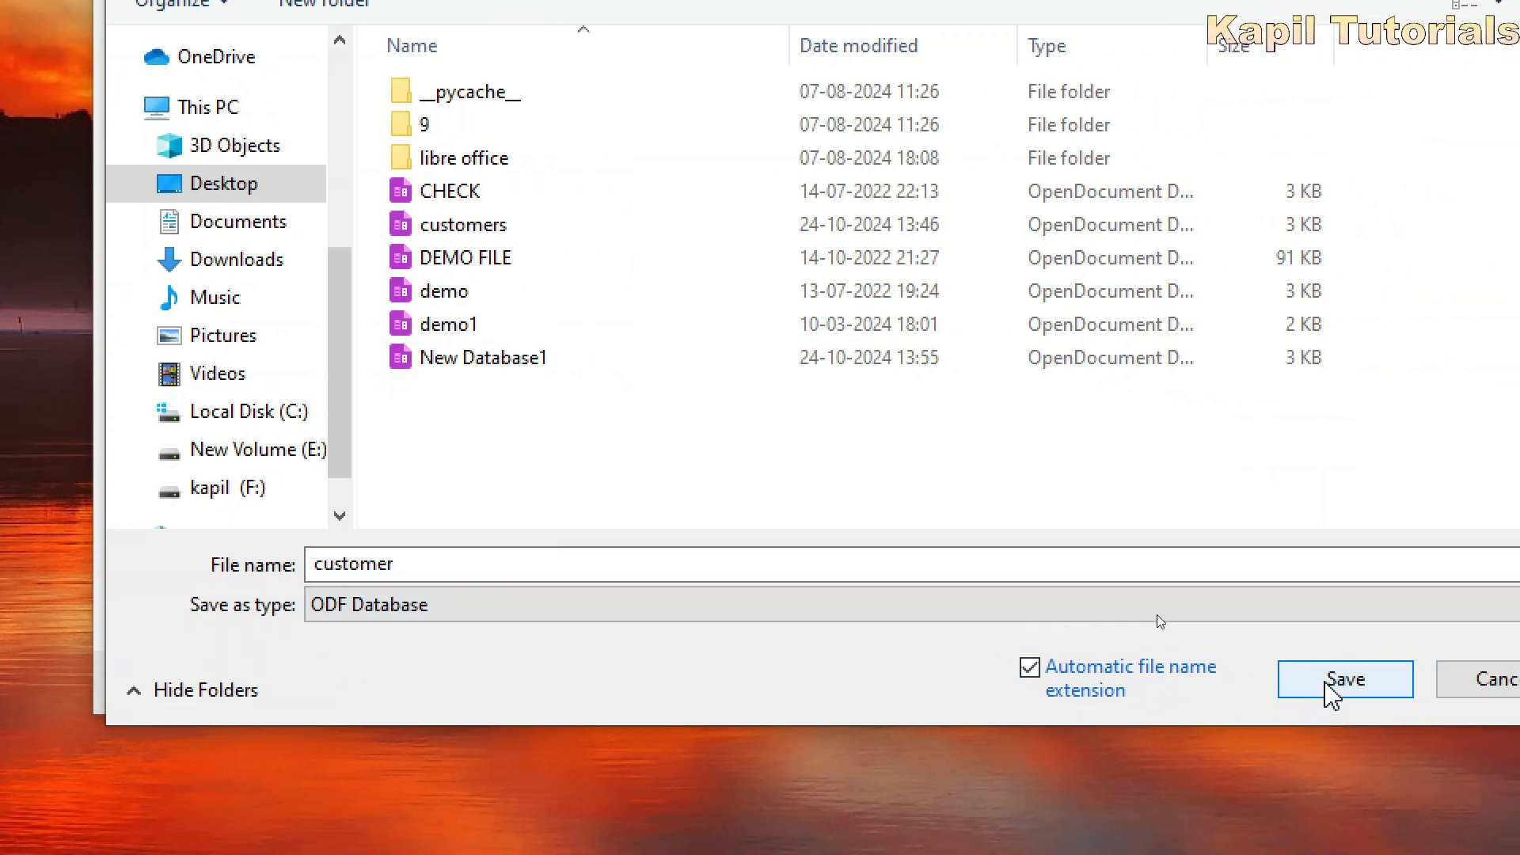
{"action": "left_click", "coordinate": [1325, 683]}
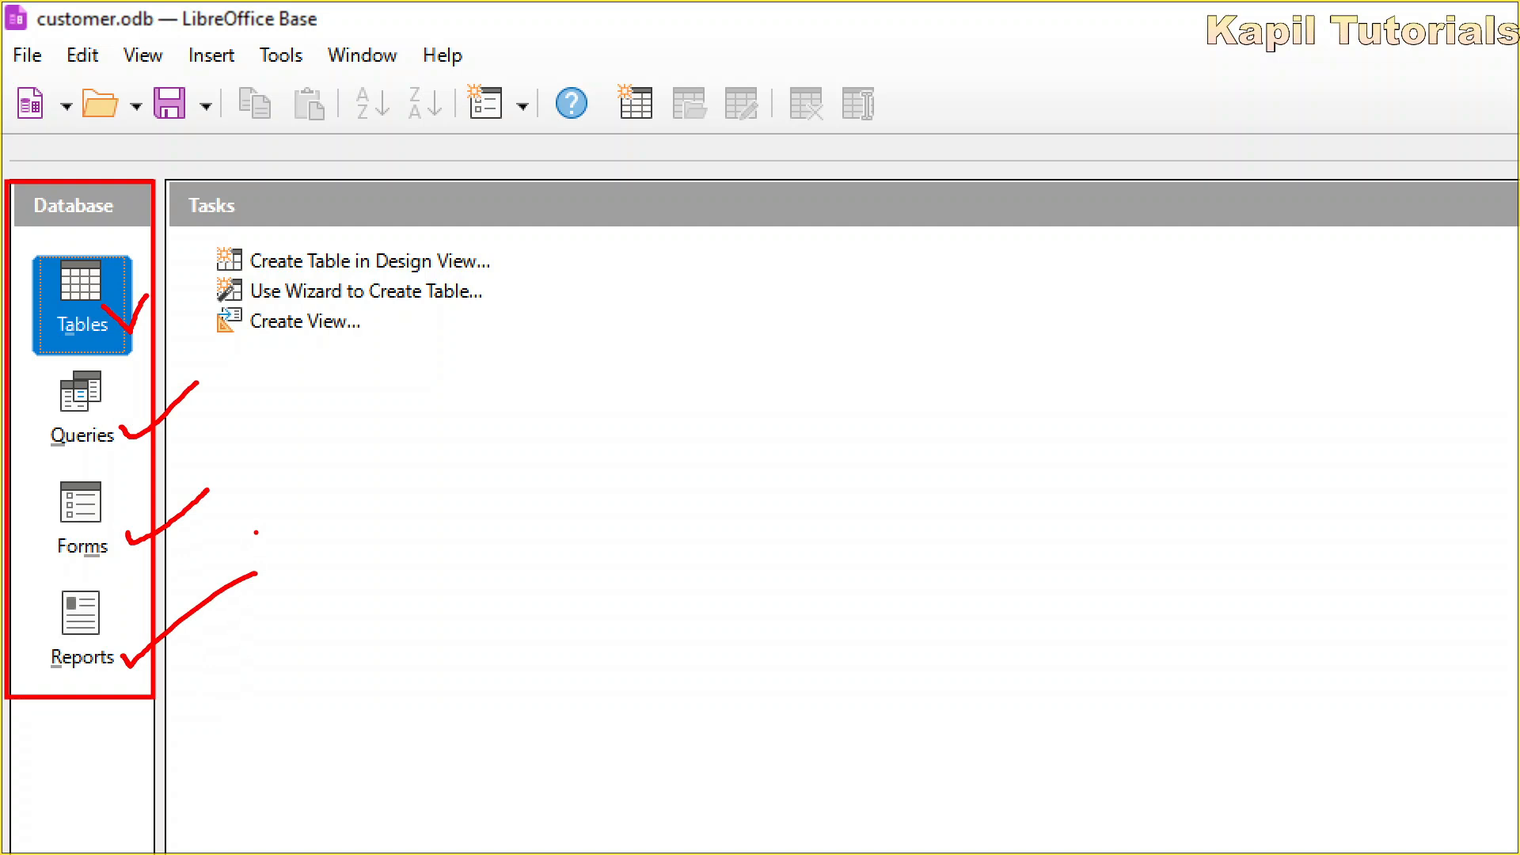
{"action": "left_click", "coordinate": [82, 523]}
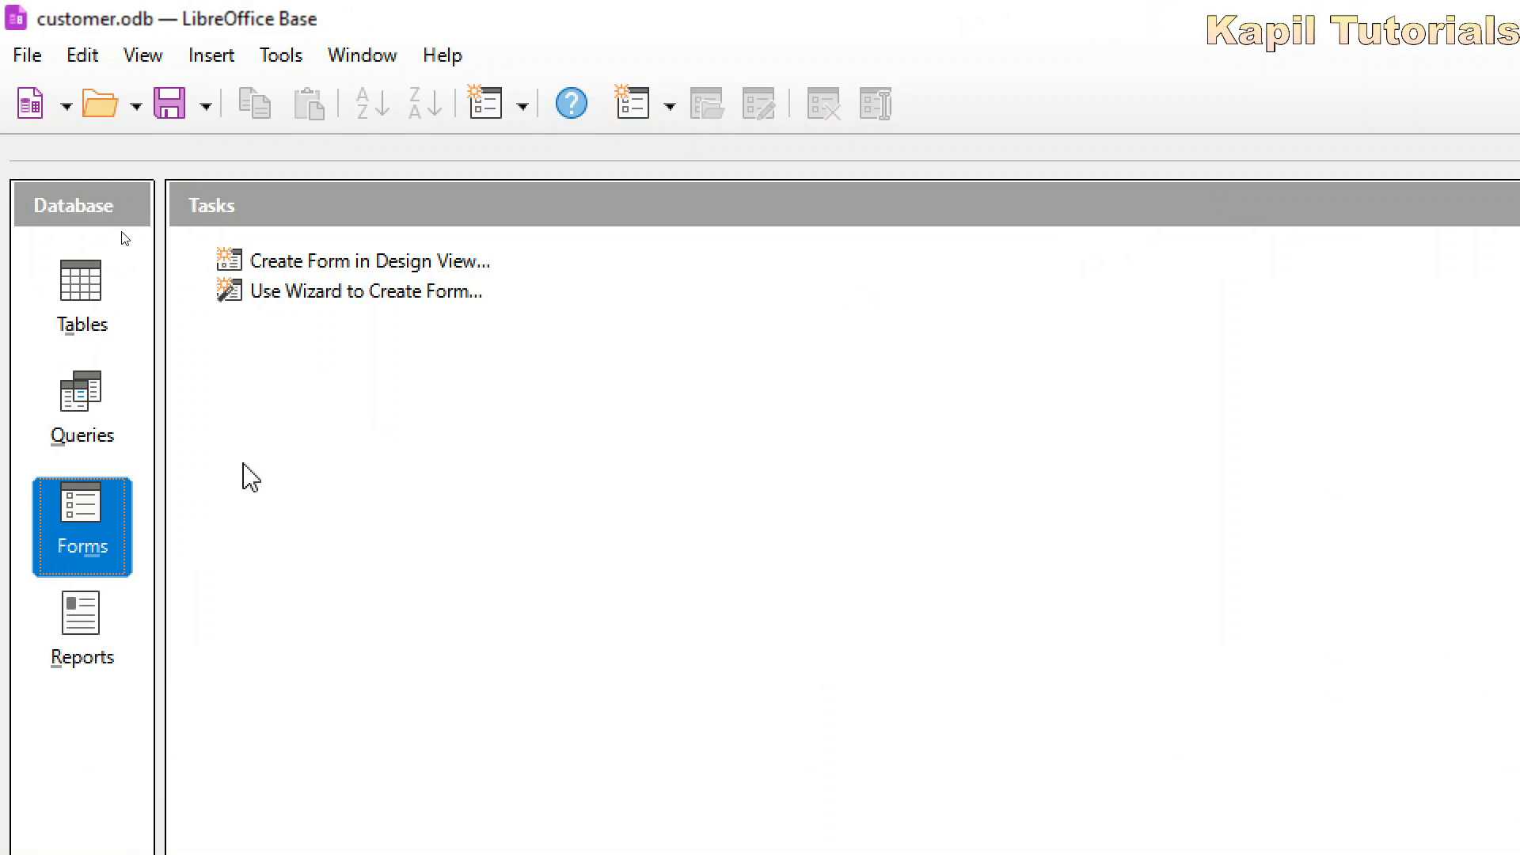
{"action": "left_click", "coordinate": [83, 295]}
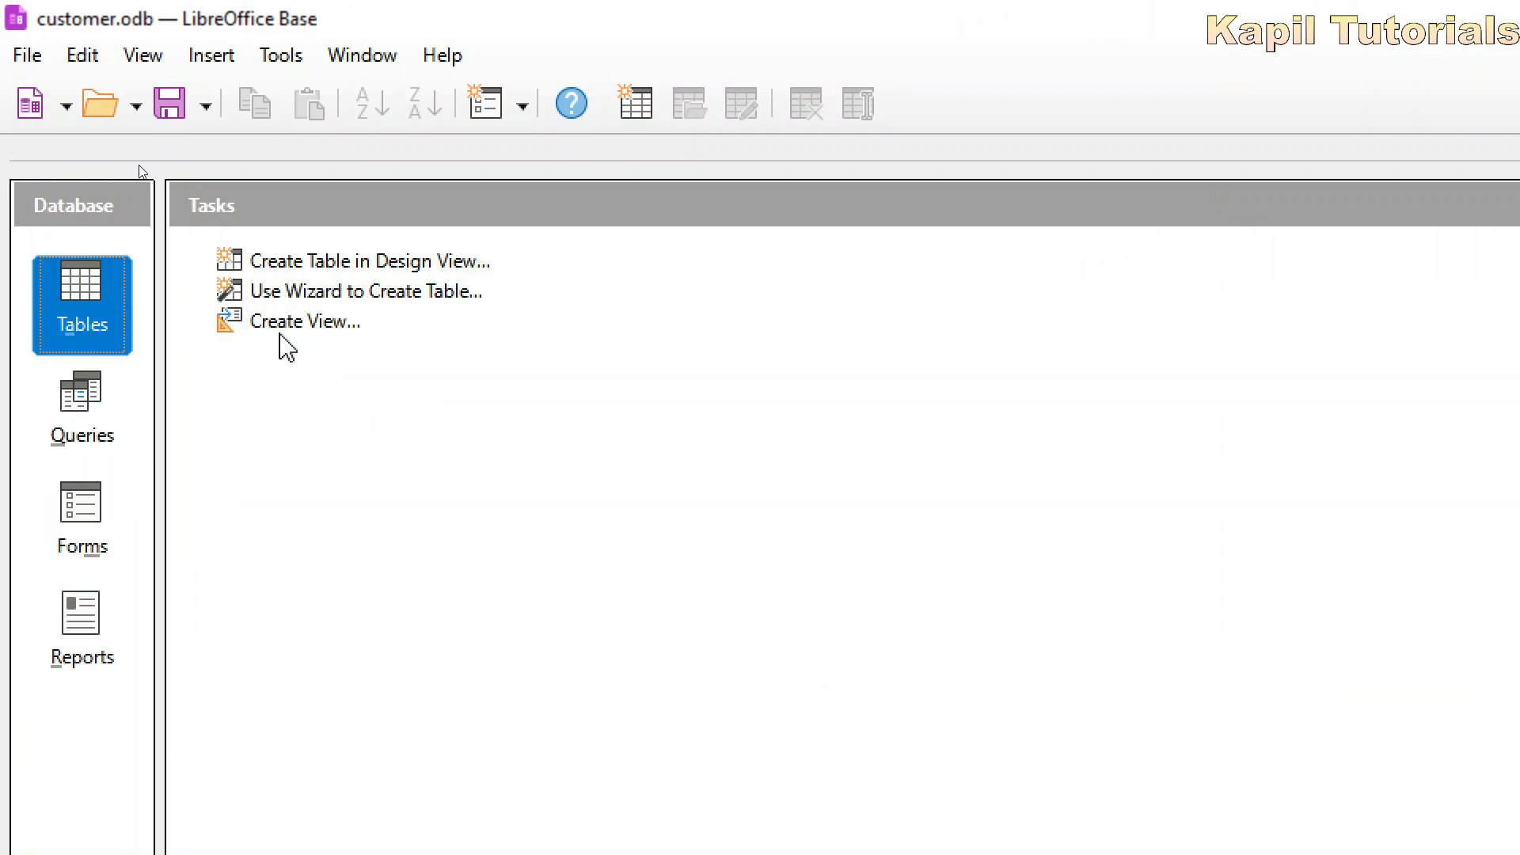
{"action": "left_click", "coordinate": [277, 265]}
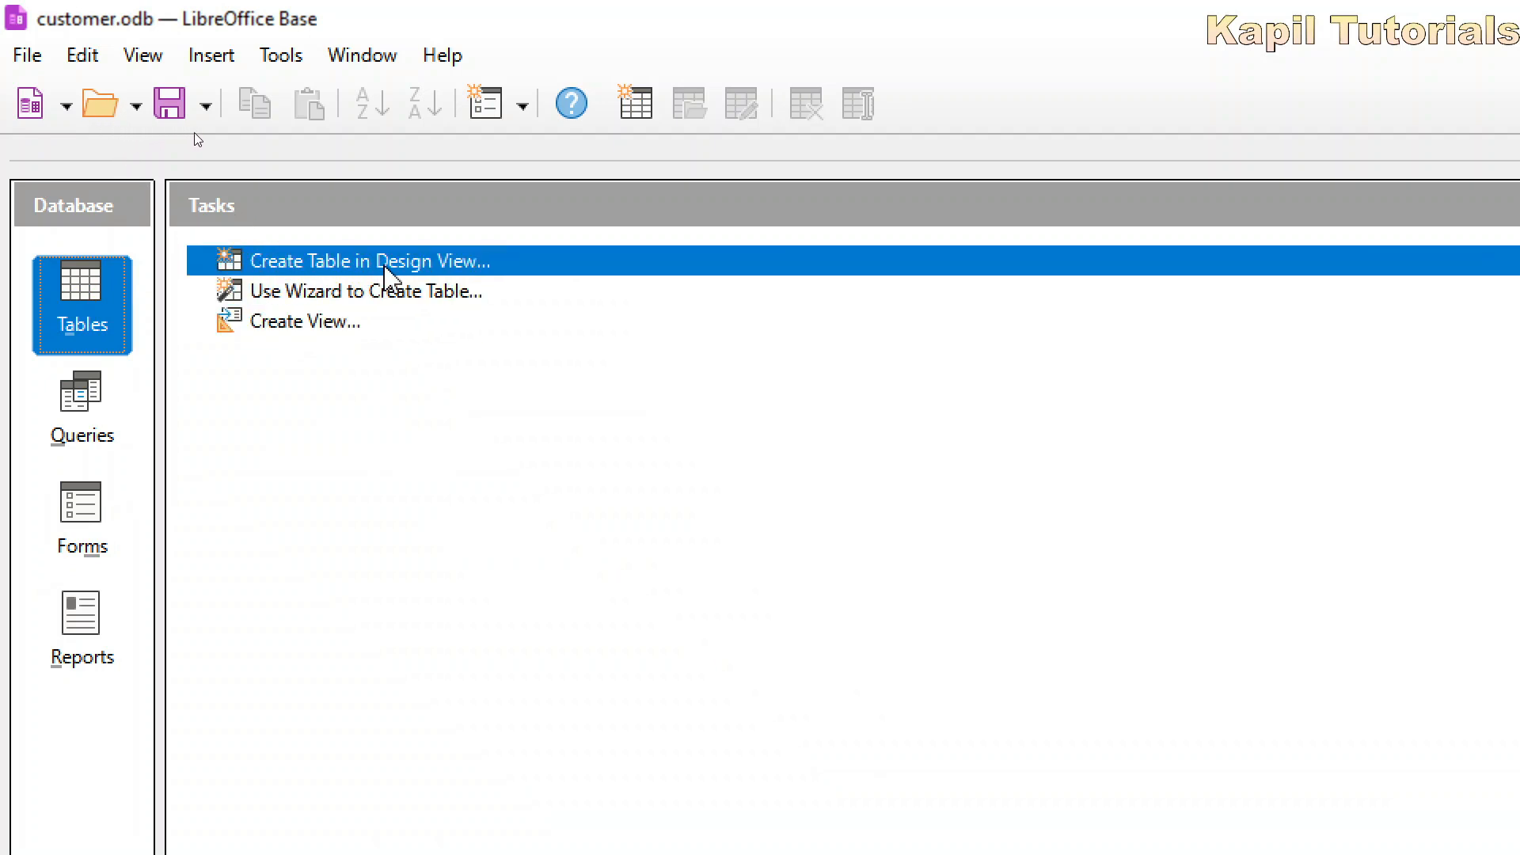
Start the Table Wizard and preview the Personal DVD-Collection sample table.
{"action": "left_click", "coordinate": [367, 305]}
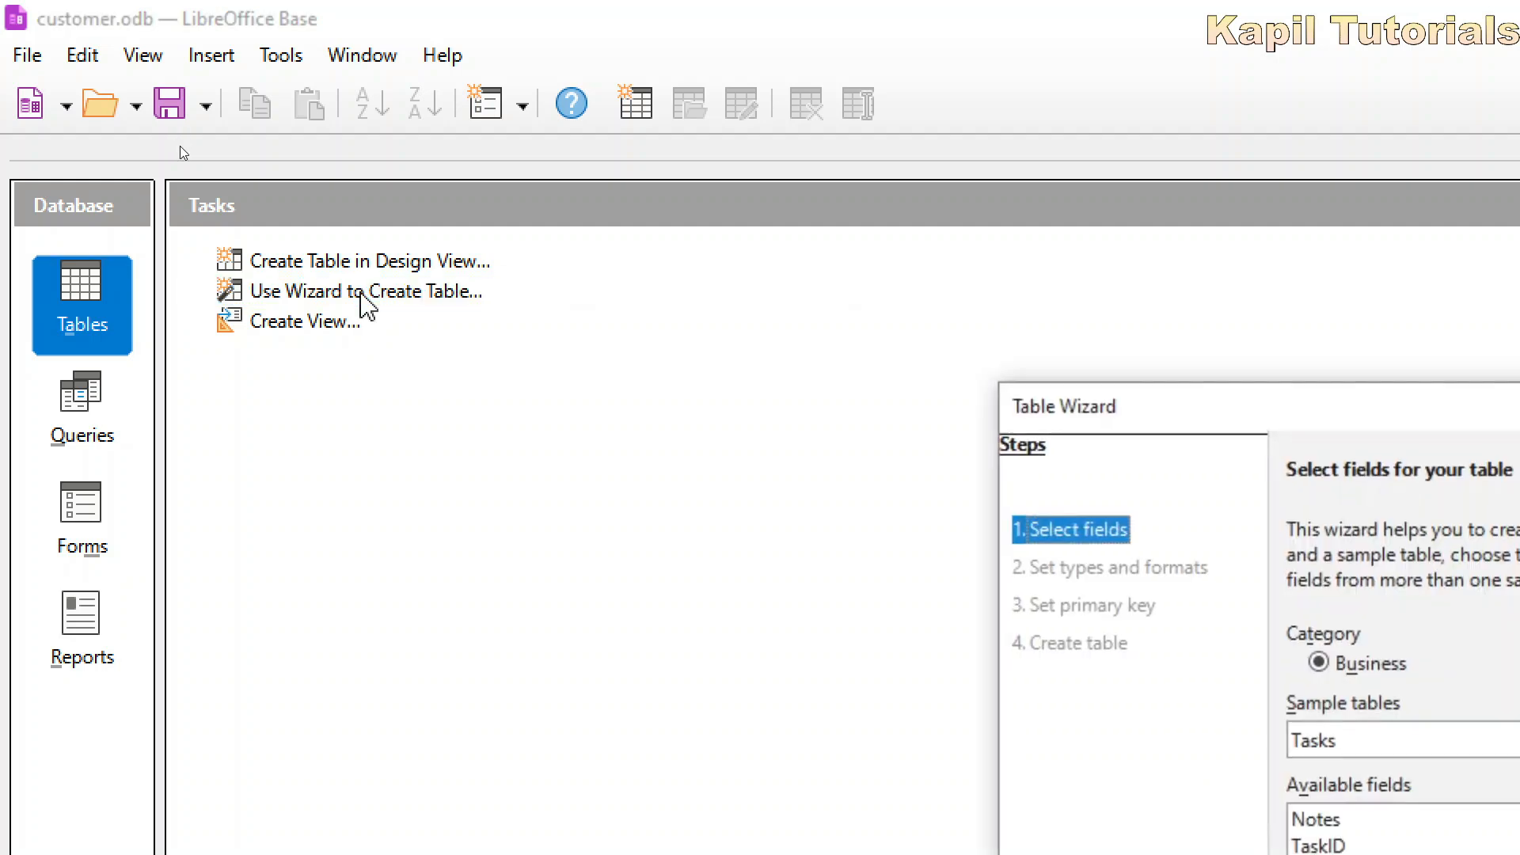
{"action": "left_click_drag", "start_coordinate": [1132, 417], "coordinate": [378, 167]}
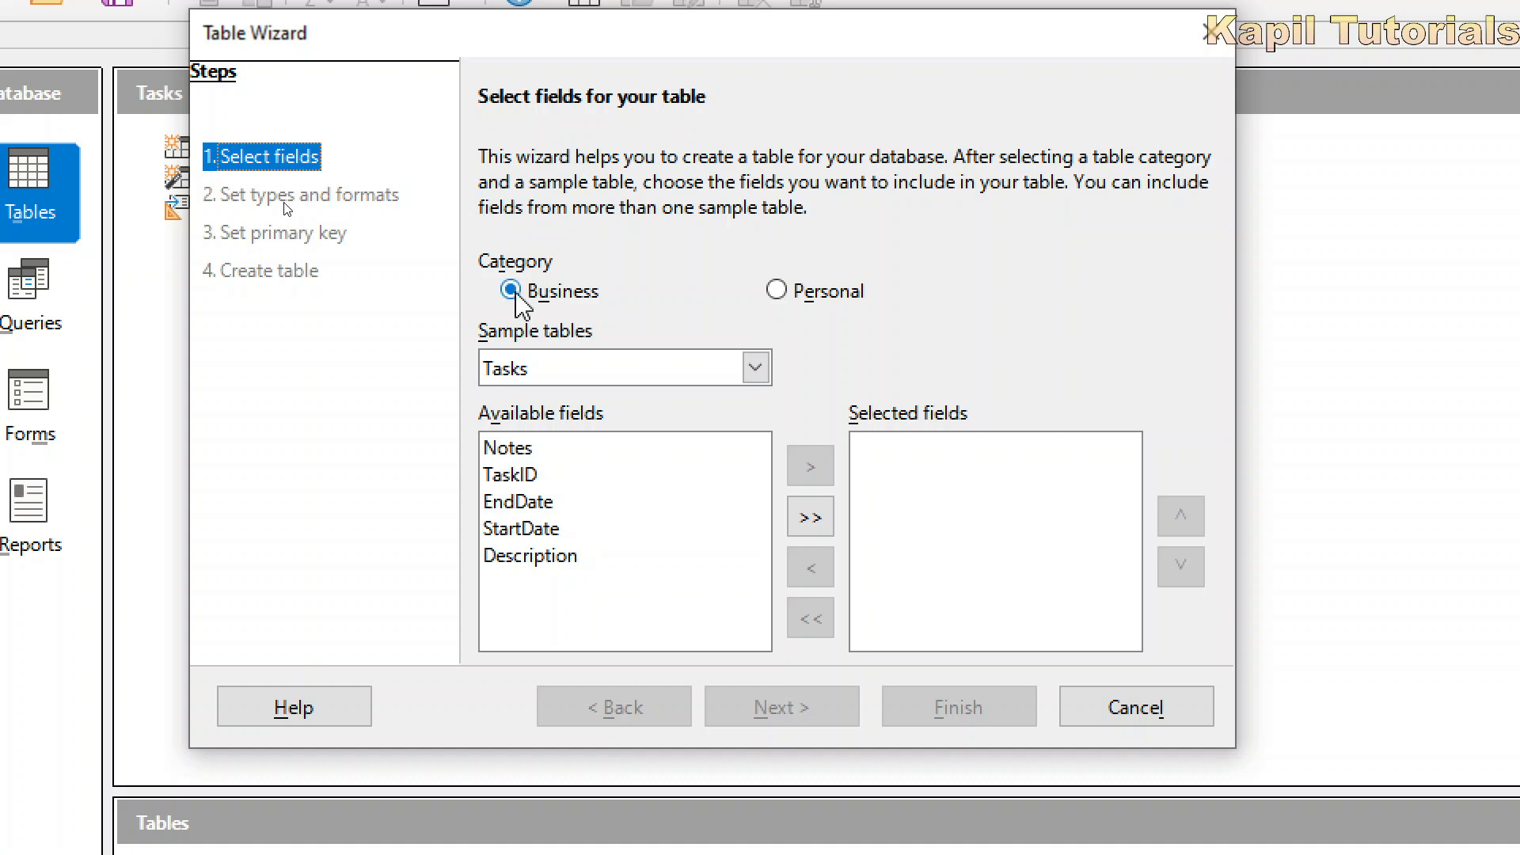
{"action": "left_click", "coordinate": [776, 293]}
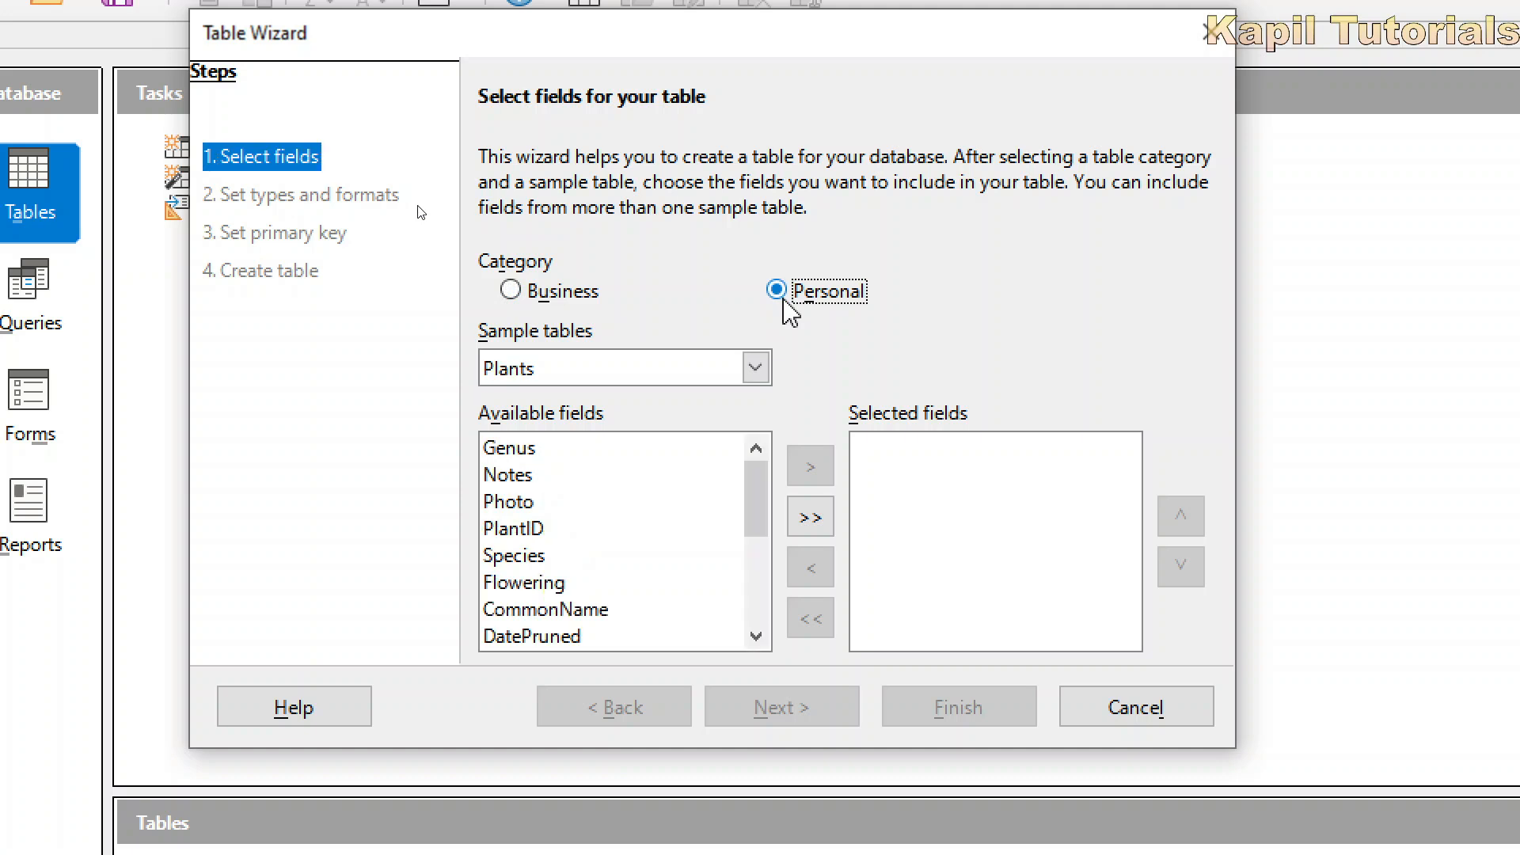
{"action": "left_click", "coordinate": [755, 368]}
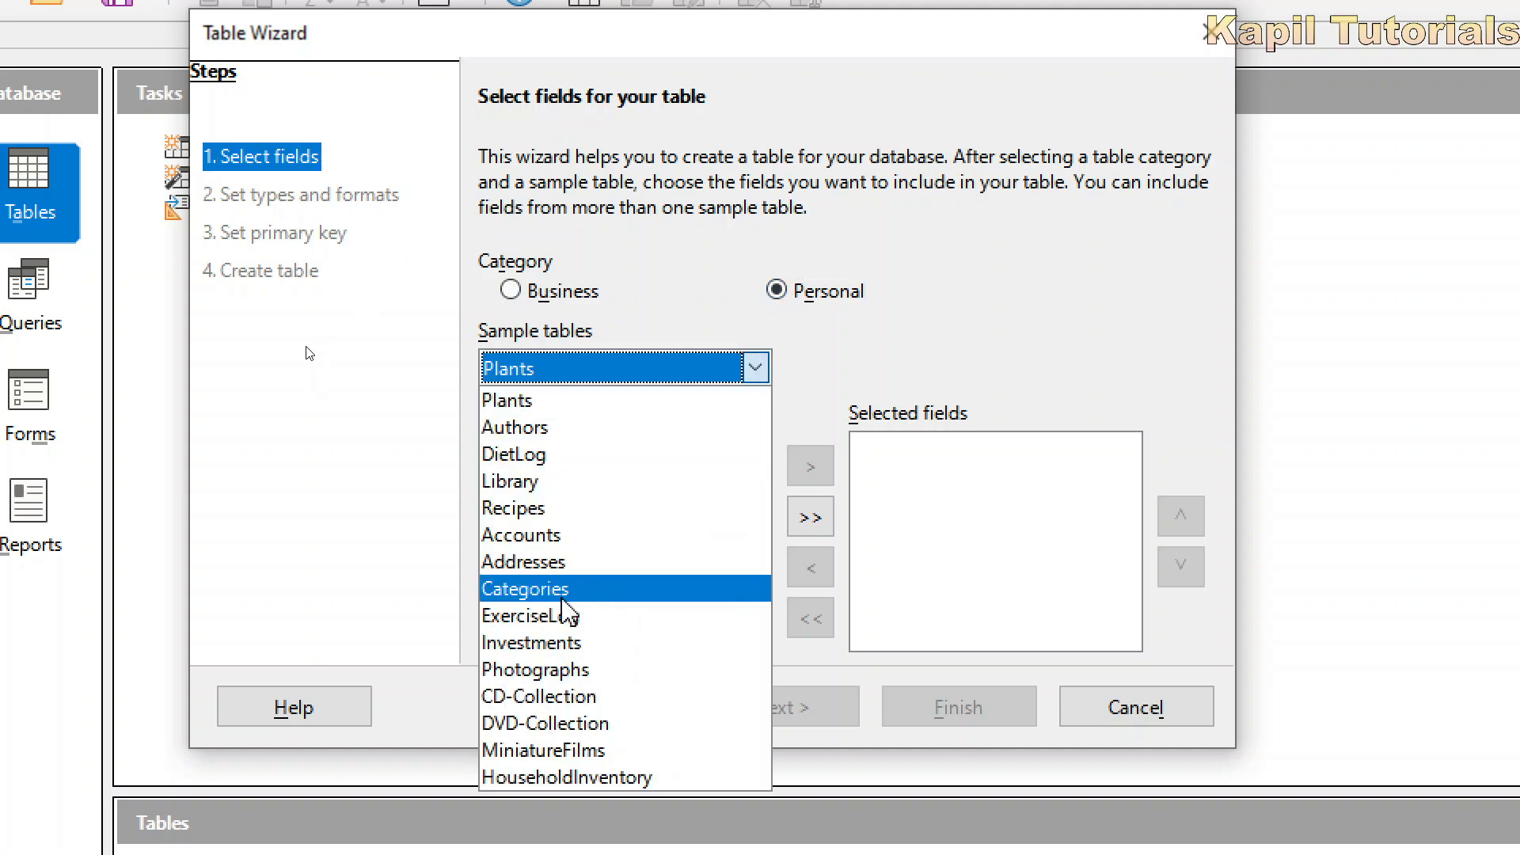
{"action": "left_click", "coordinate": [541, 725]}
{"action": "mouse_move", "coordinate": [756, 519]}
{"action": "left_mouse_down"}
{"action": "mouse_move", "coordinate": [753, 634]}
{"action": "mouse_move", "coordinate": [753, 509]}
{"action": "left_mouse_up"}
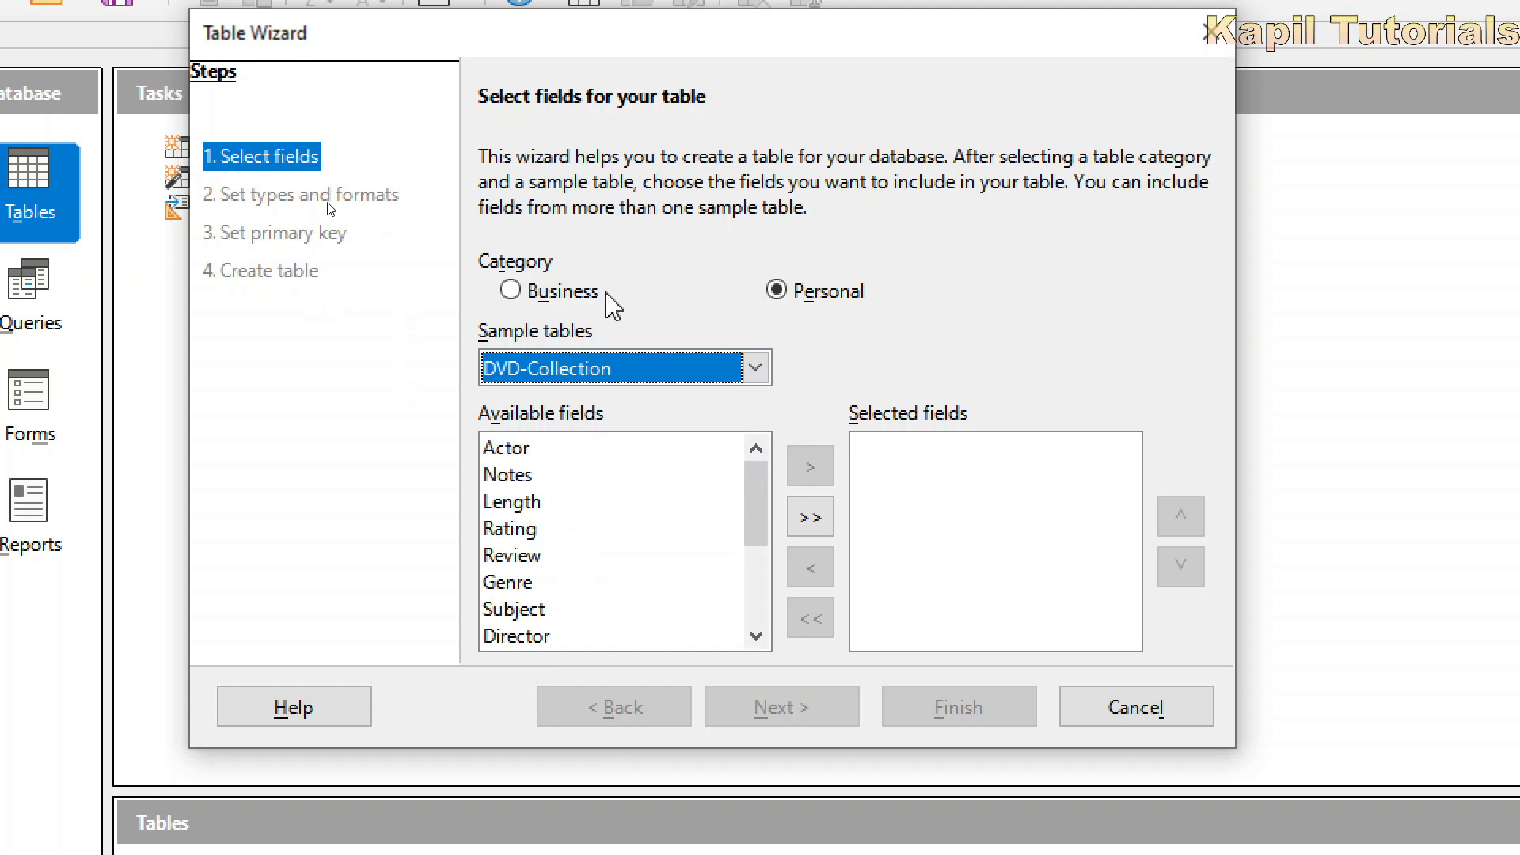
Switch back to the Business category and browse its sample tables list.
{"action": "left_click", "coordinate": [513, 293]}
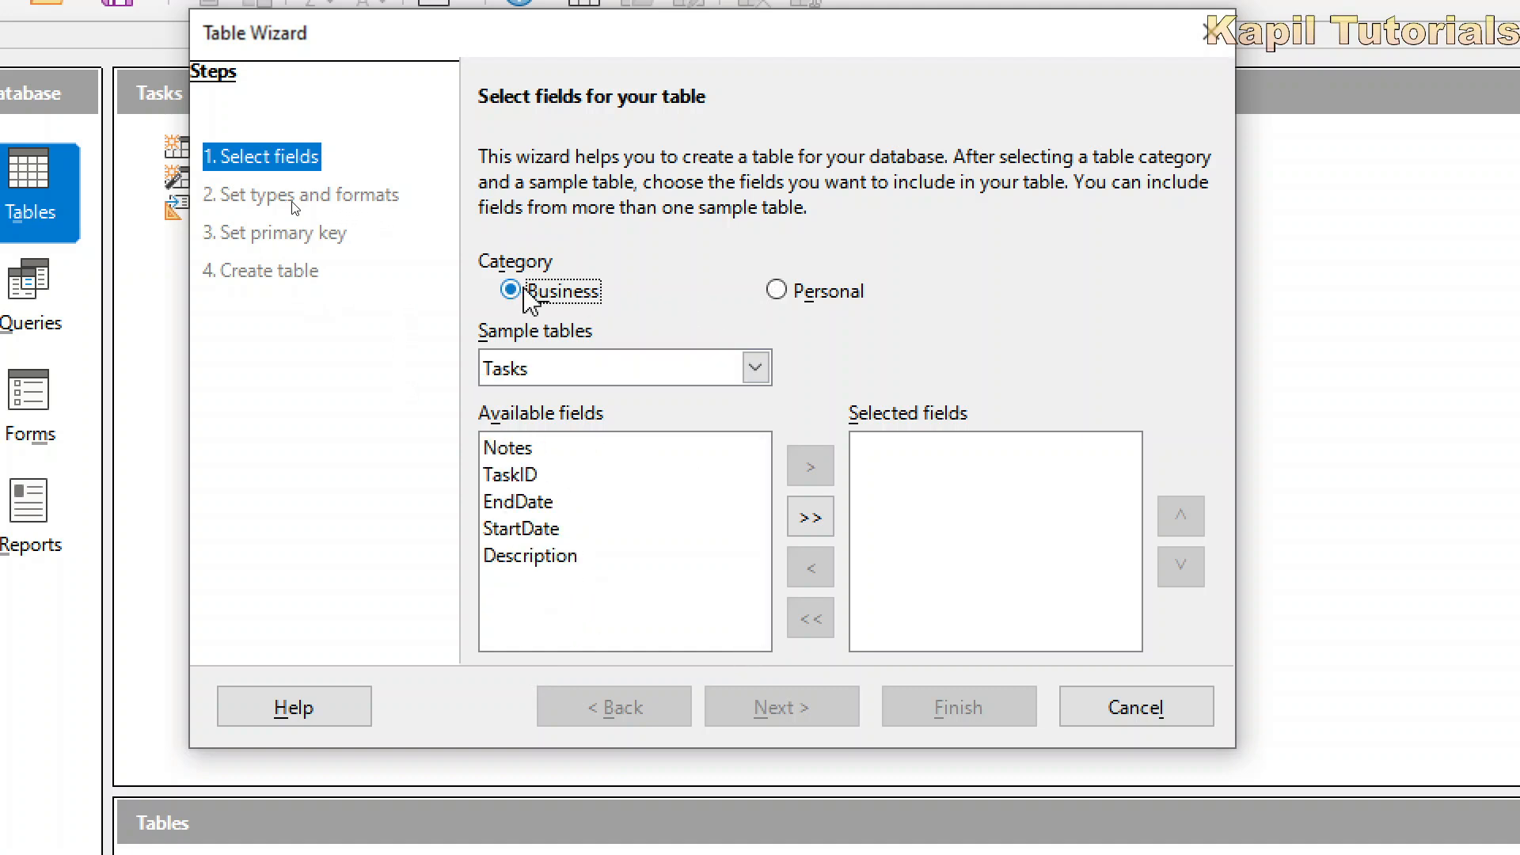
{"action": "left_click", "coordinate": [757, 370]}
{"action": "left_click_drag", "start_coordinate": [759, 514], "coordinate": [766, 618]}
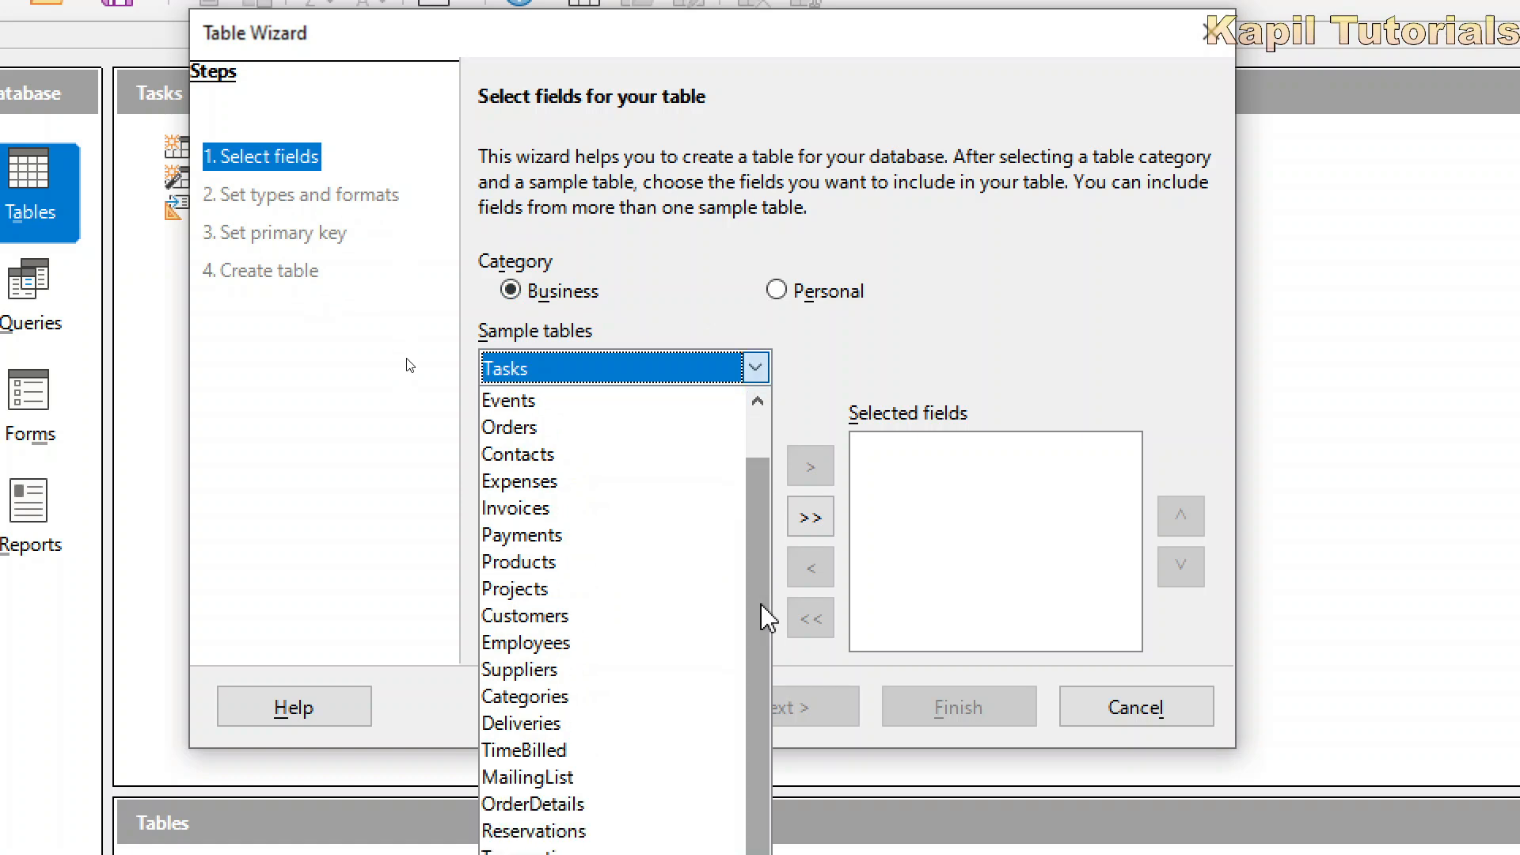
Choose the Customers sample table and highlight CustomerID among its available fields.
{"action": "left_click", "coordinate": [575, 616]}
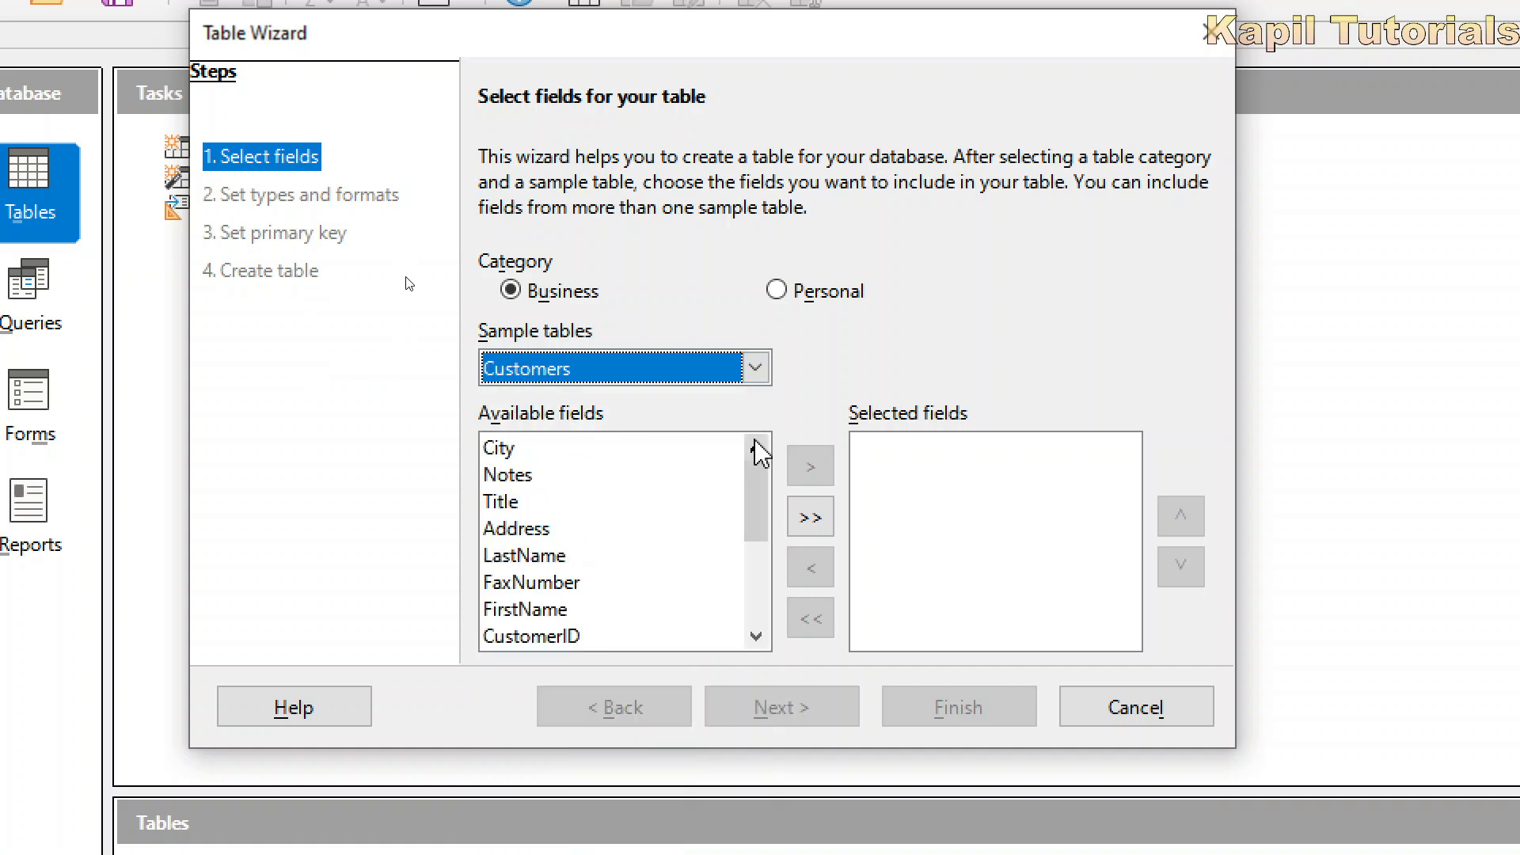
{"action": "left_click_drag", "start_coordinate": [765, 502], "coordinate": [779, 562]}
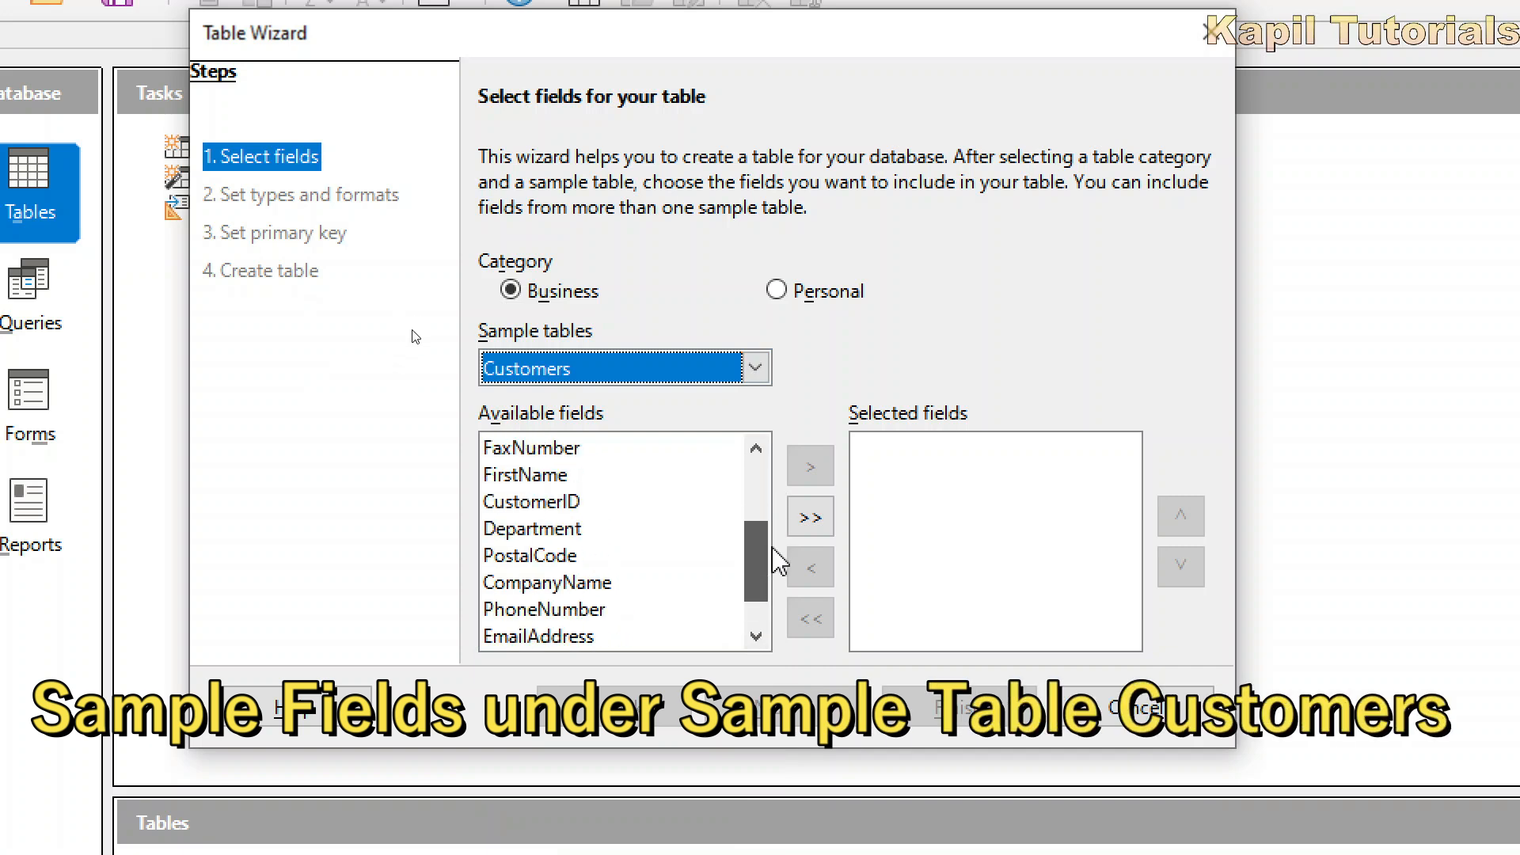
{"action": "scroll", "coordinate": [778, 558], "scroll_direction": "up", "scroll_amount": 2}
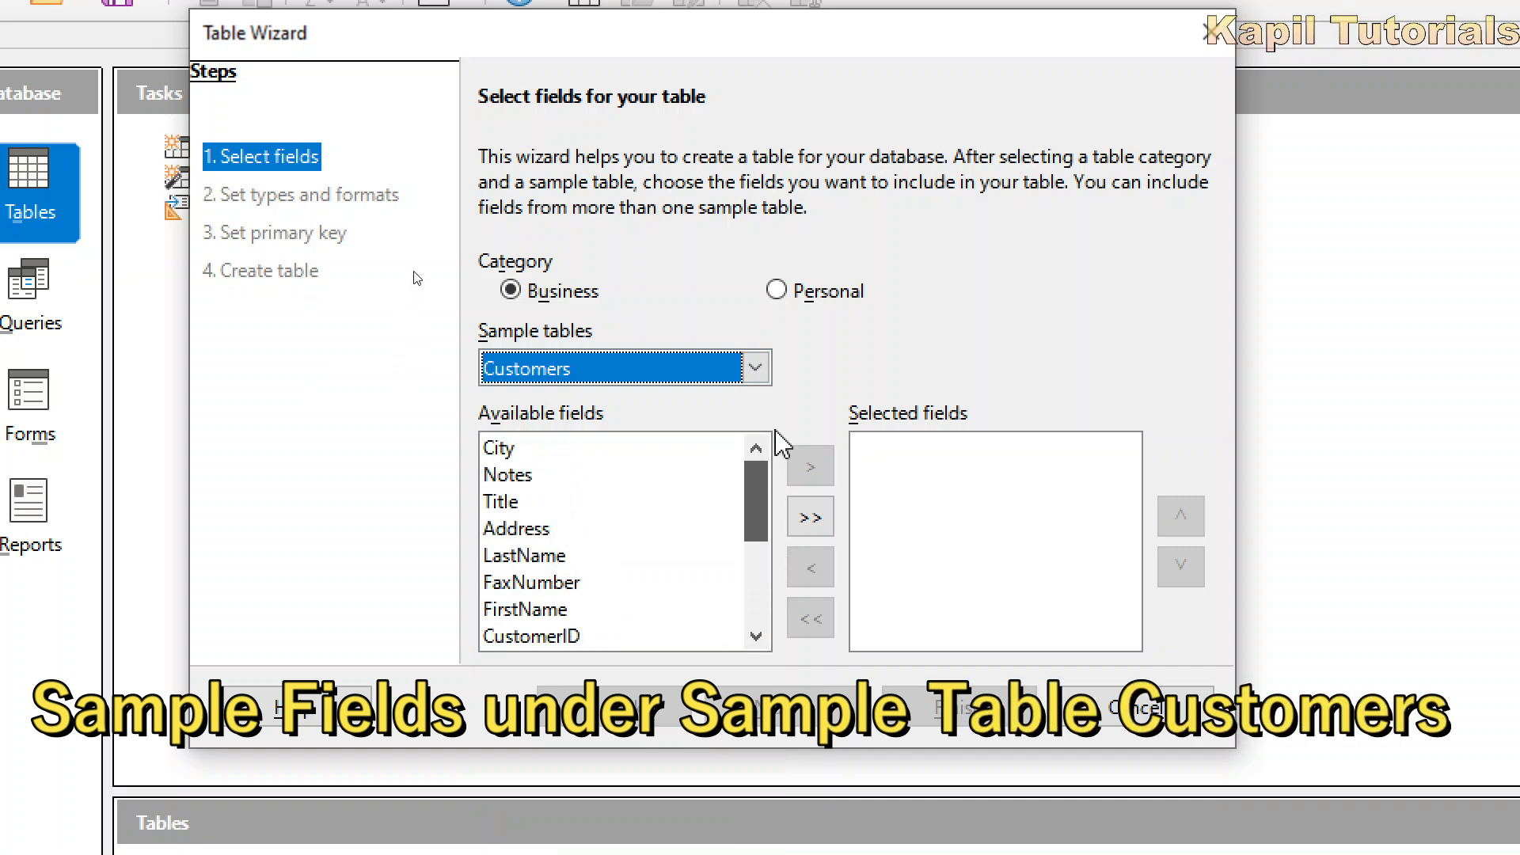
{"action": "left_click", "coordinate": [552, 638]}
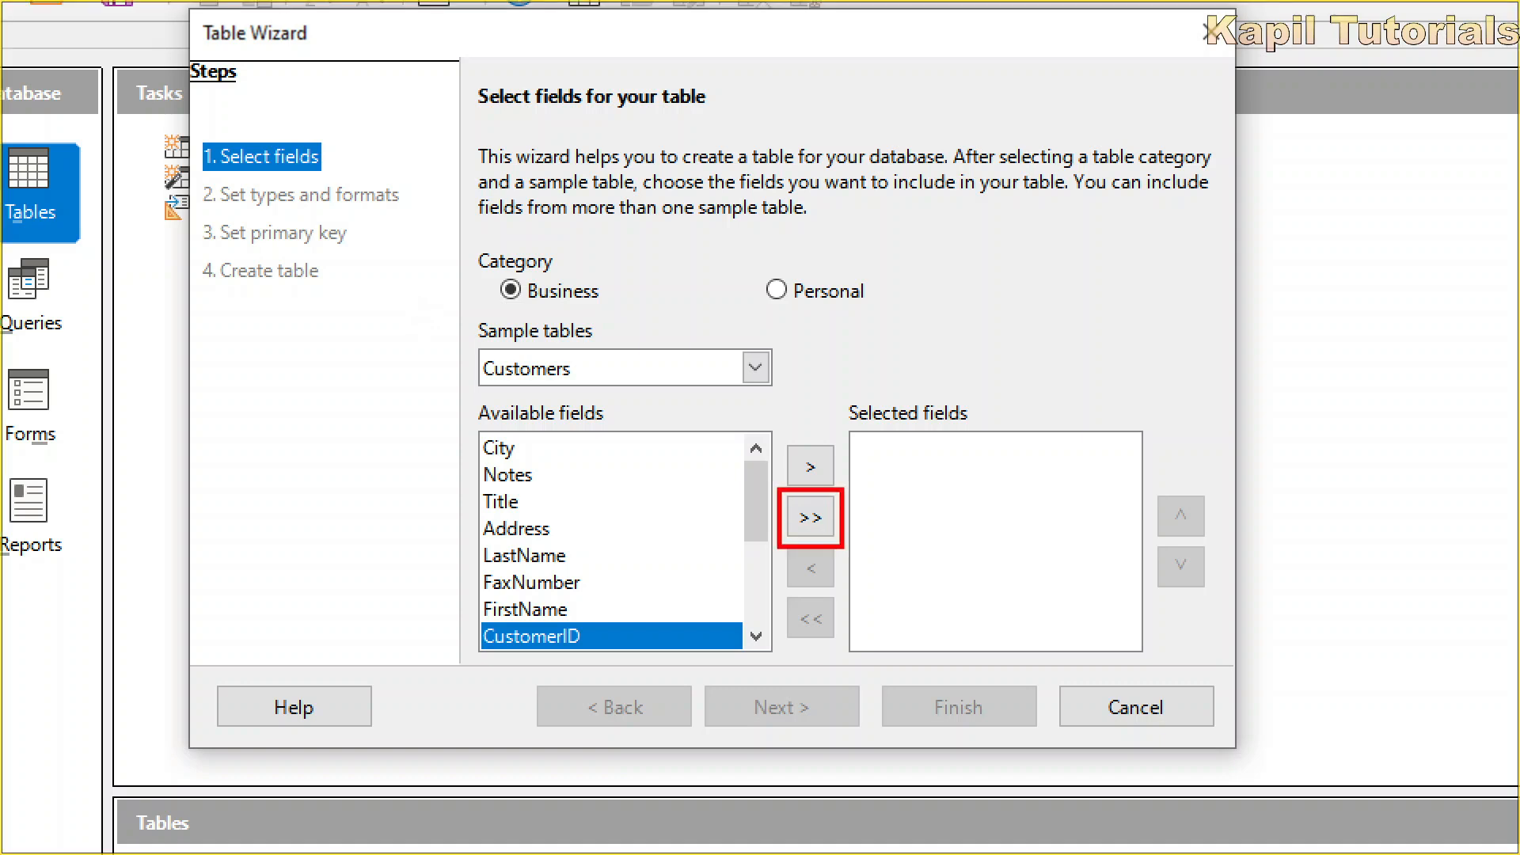
{"action": "left_click", "coordinate": [813, 520]}
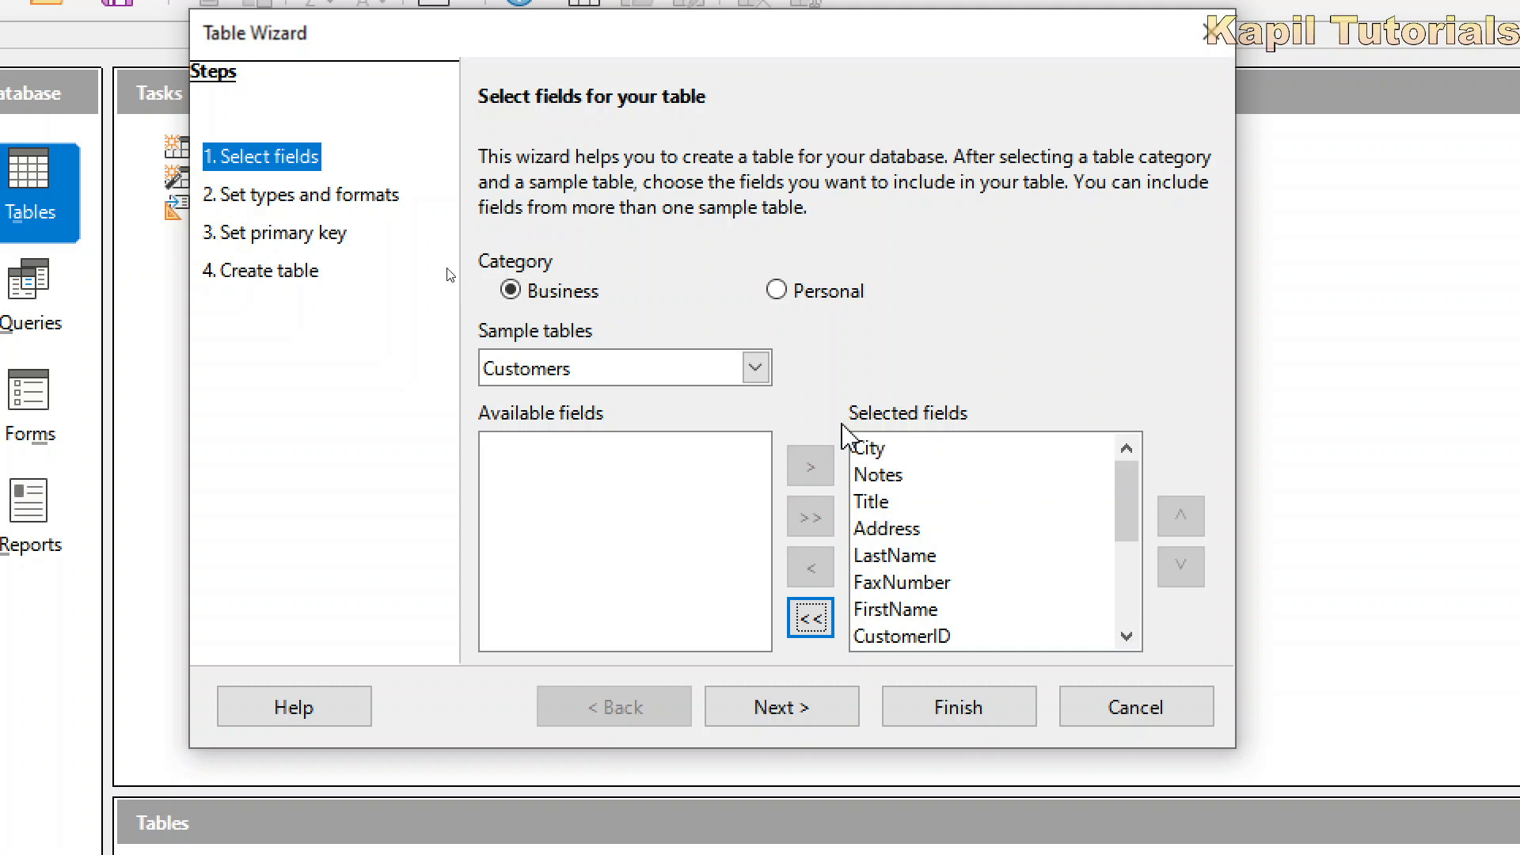
{"action": "key", "text": "ctrl+2"}
{"action": "left_click_drag", "start_coordinate": [843, 424], "coordinate": [946, 425]}
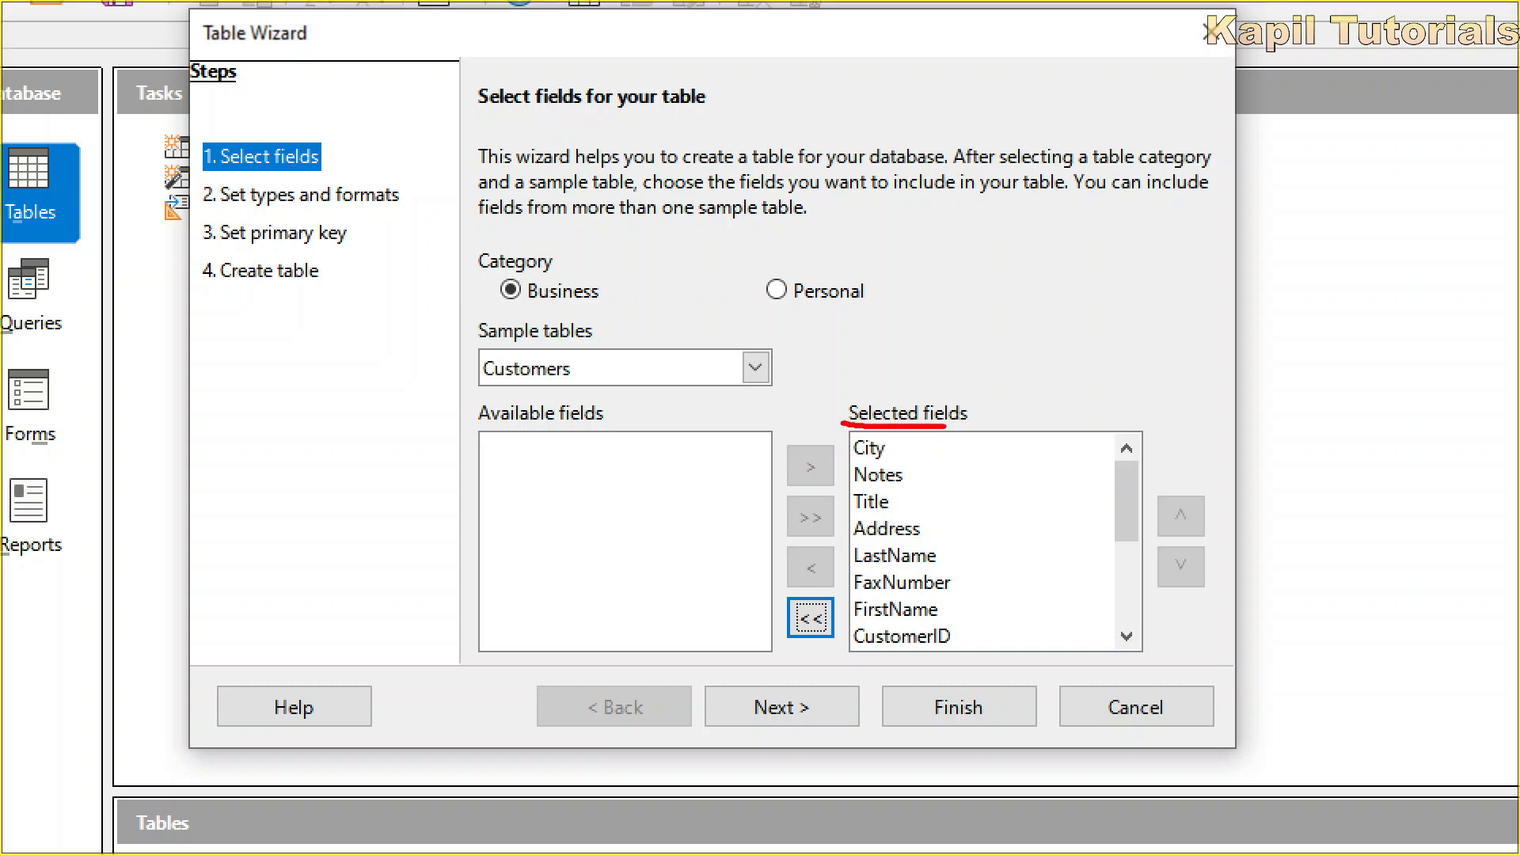
{"action": "key", "text": "Escape"}
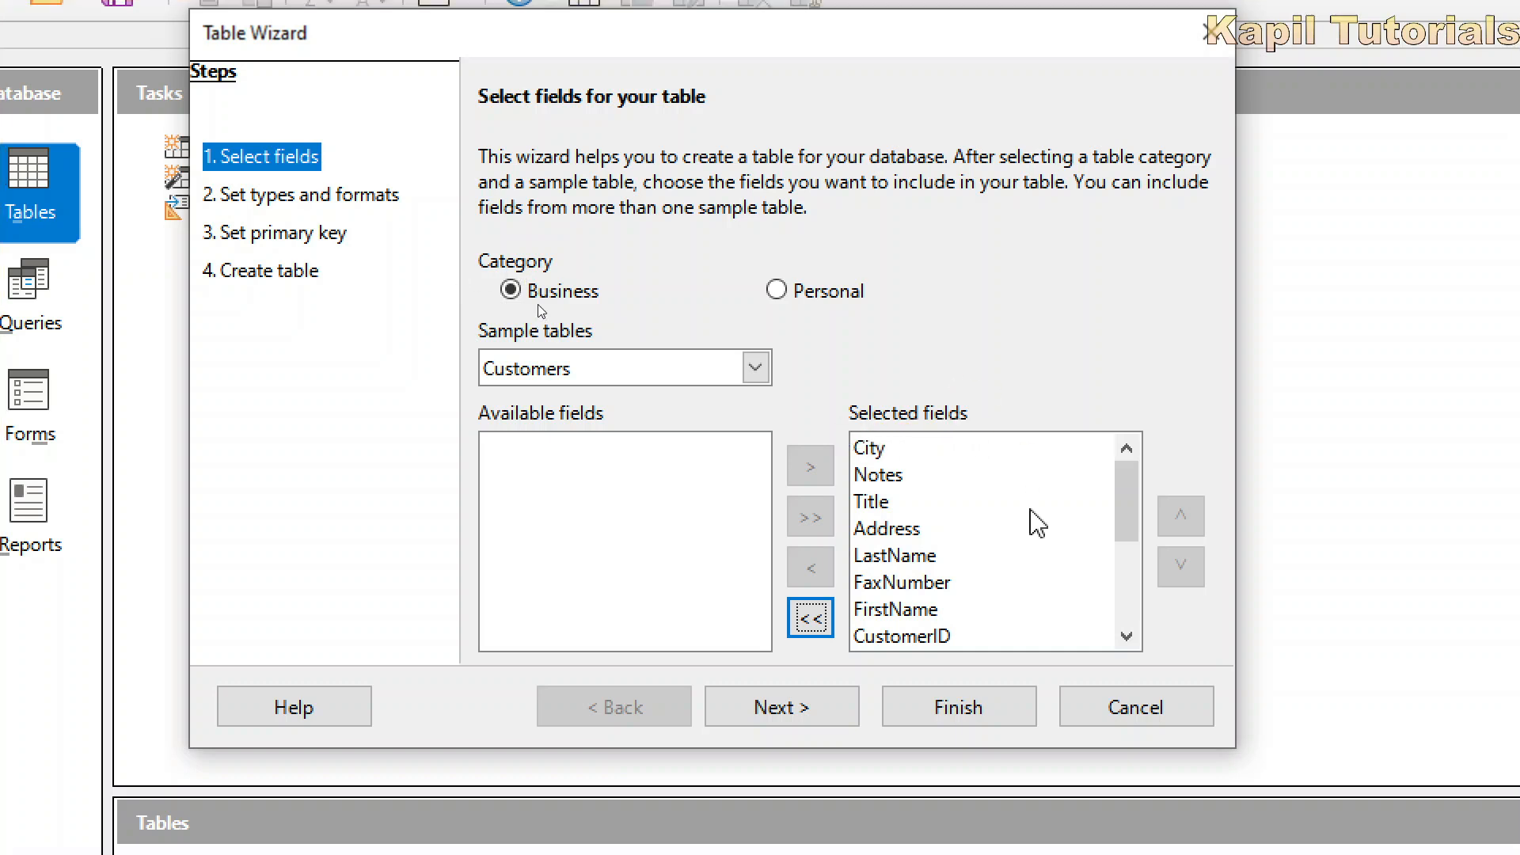
{"action": "left_click", "coordinate": [816, 625]}
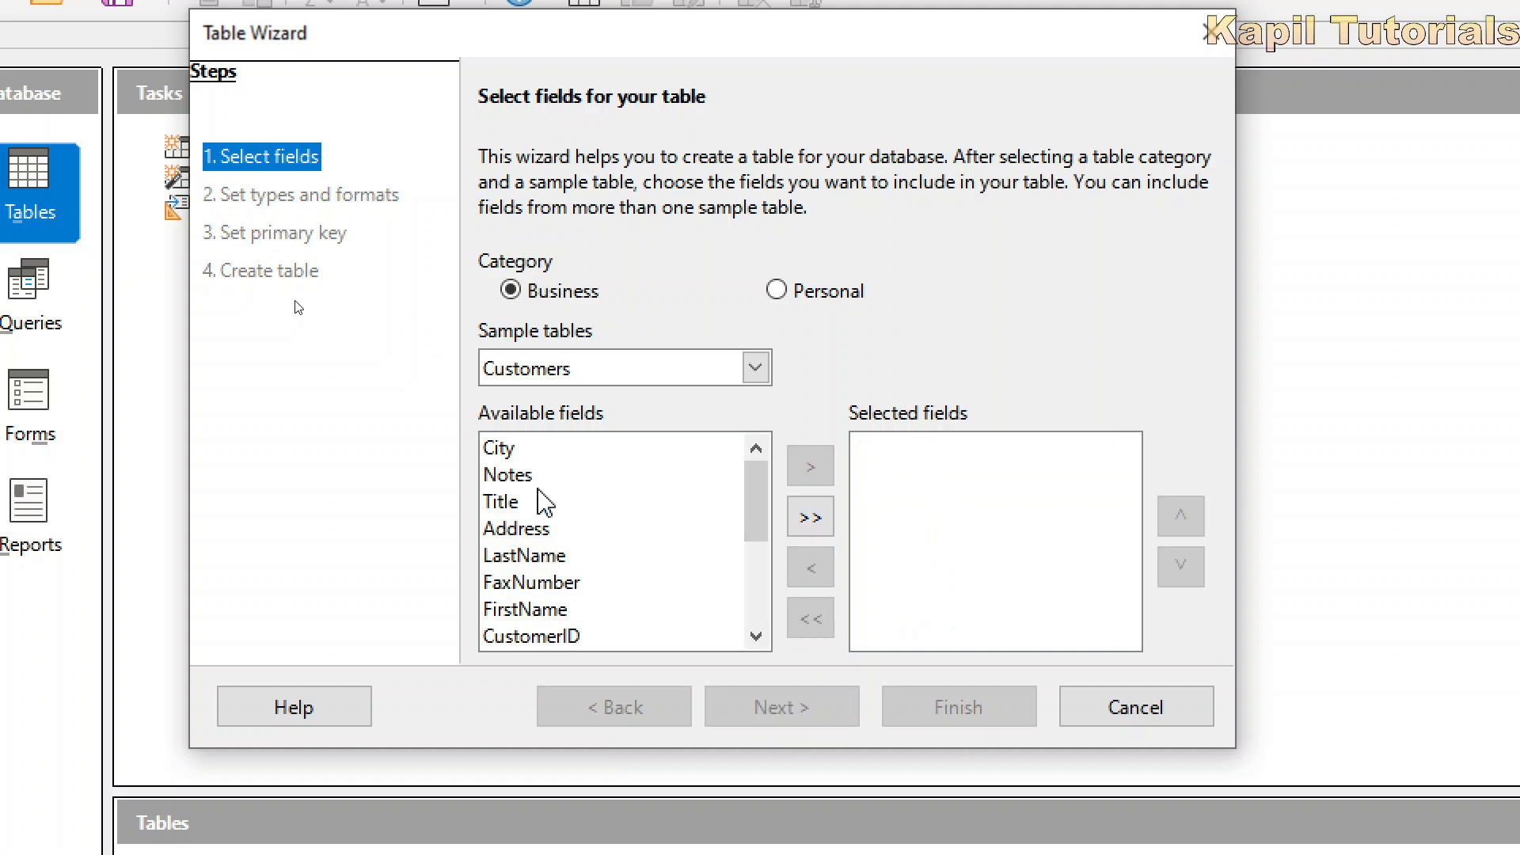
Add CustomerID and FirstName to the new table's selected fields.
{"action": "left_click_drag", "start_coordinate": [751, 511], "coordinate": [760, 554]}
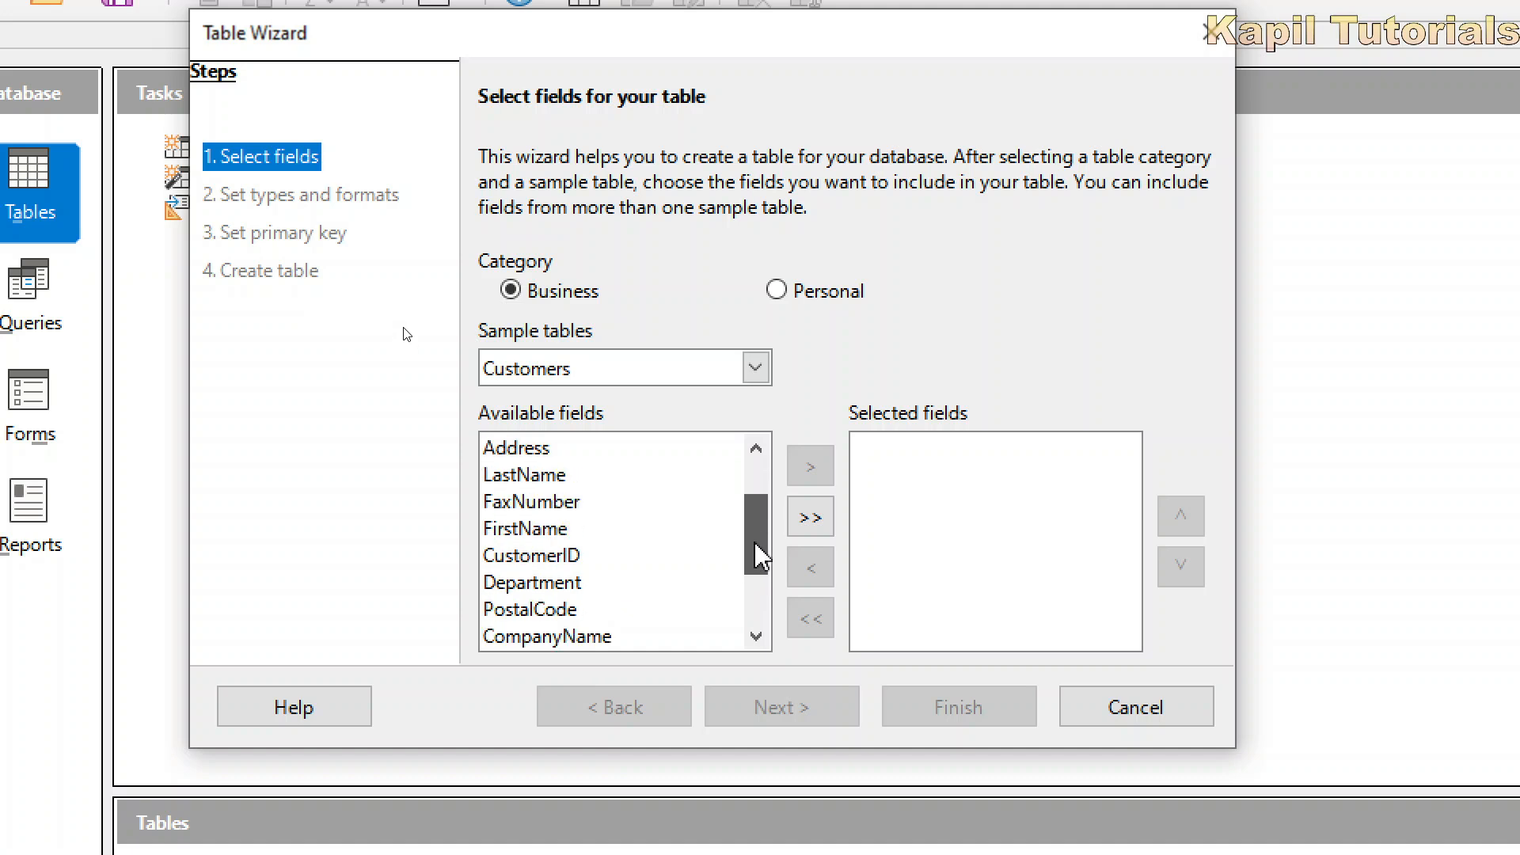
{"action": "left_click", "coordinate": [519, 558]}
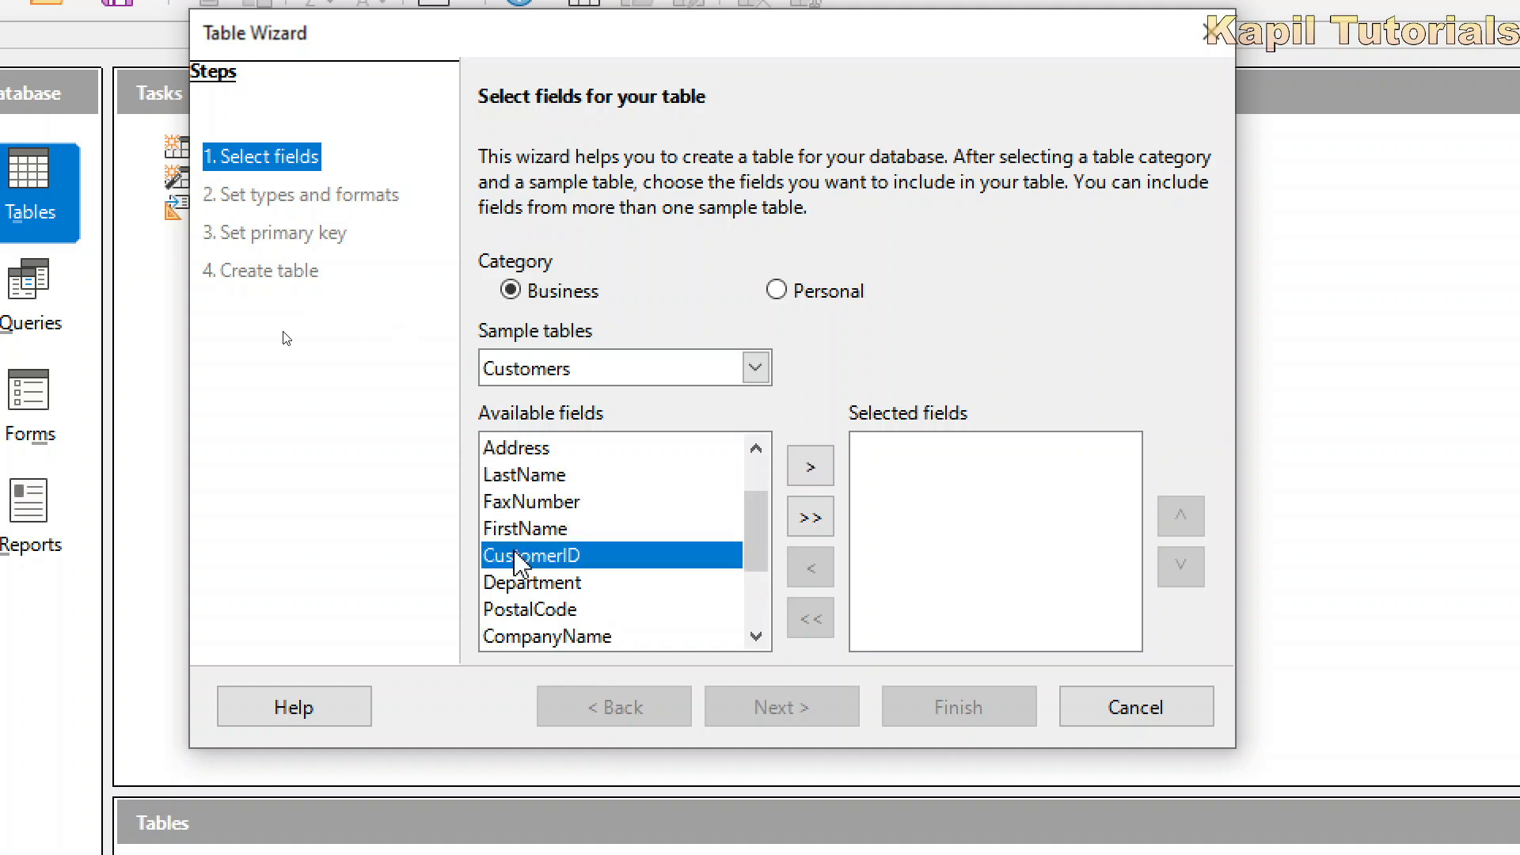
{"action": "left_click", "coordinate": [806, 471]}
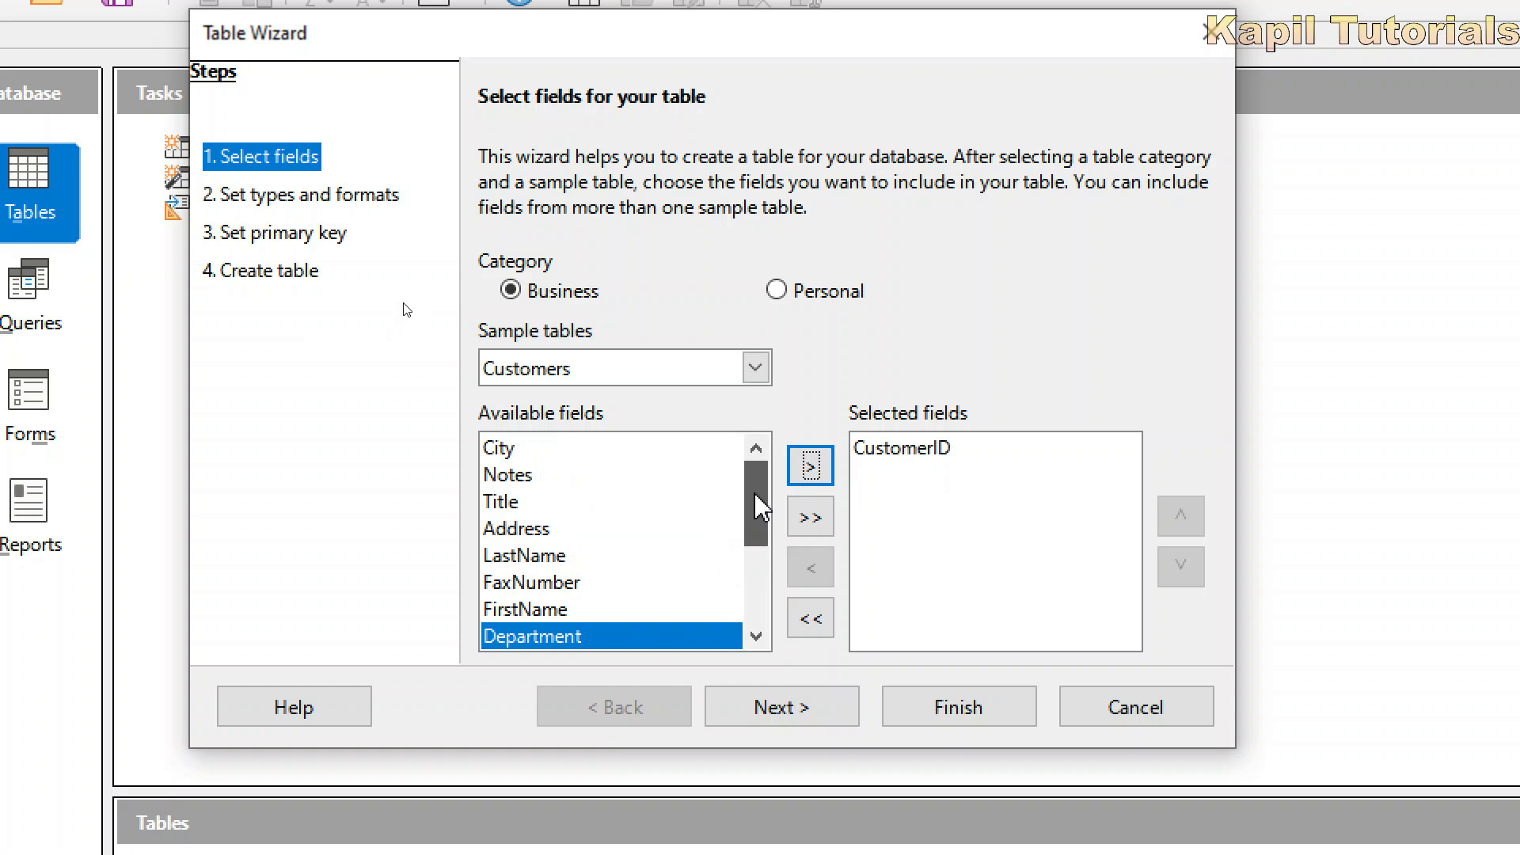
{"action": "mouse_move", "coordinate": [757, 507]}
{"action": "left_mouse_down"}
{"action": "mouse_move", "coordinate": [756, 572]}
{"action": "mouse_move", "coordinate": [760, 506]}
{"action": "left_mouse_up"}
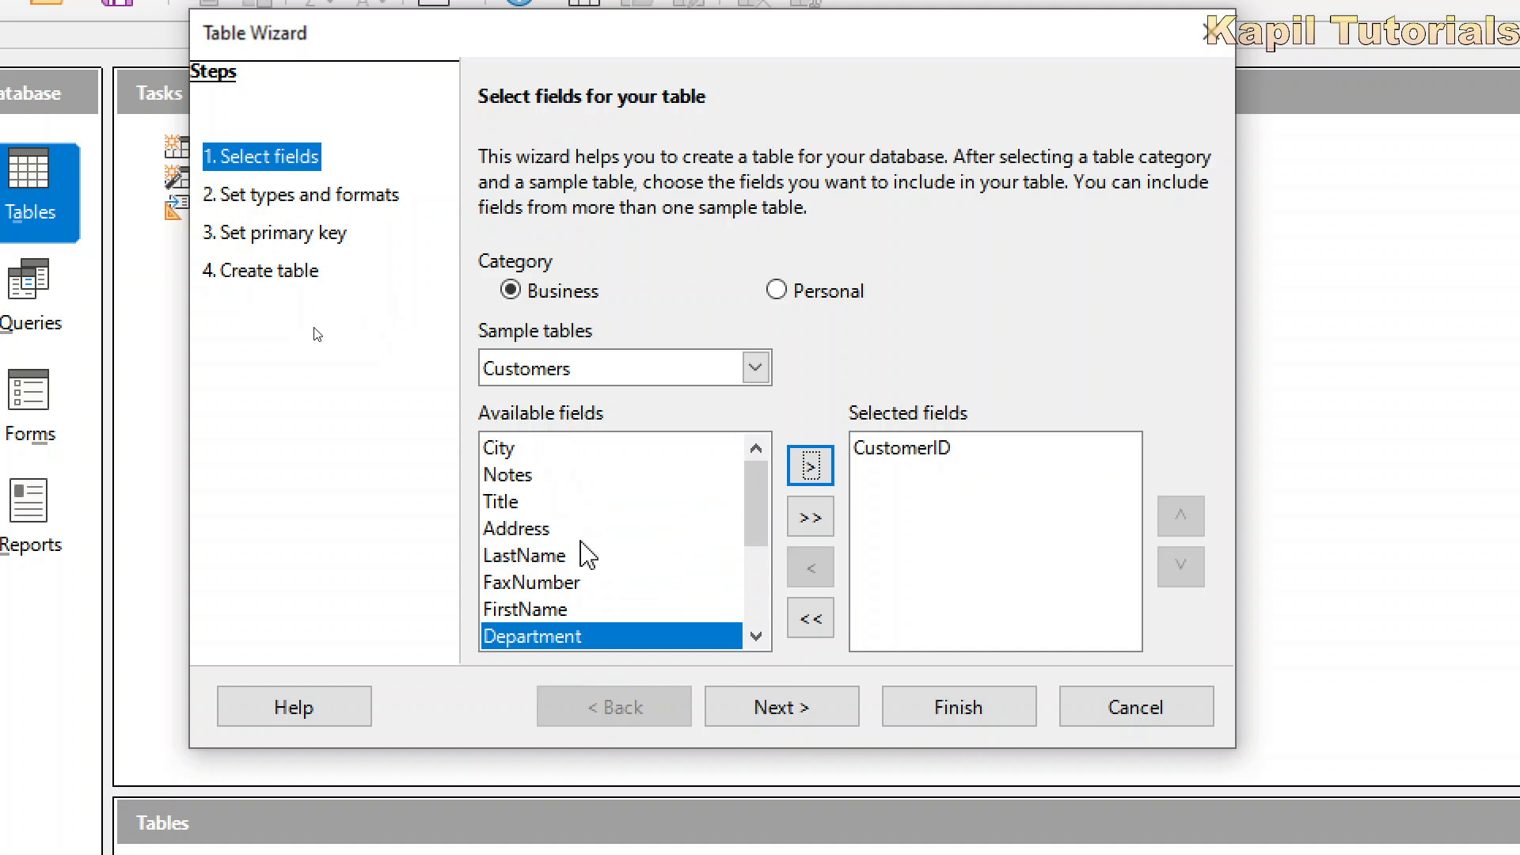
{"action": "left_click", "coordinate": [525, 557]}
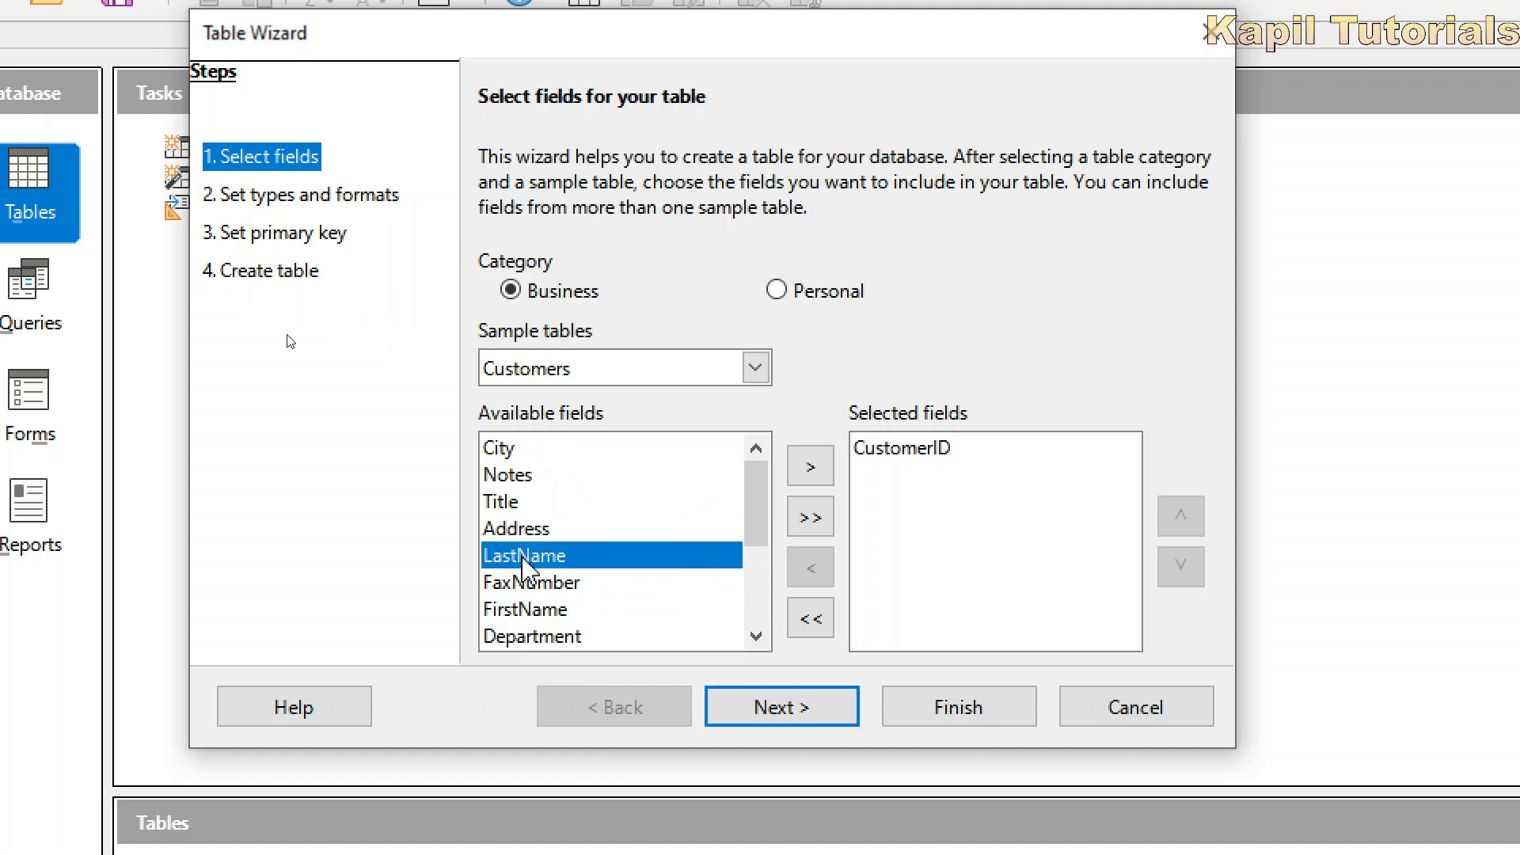
{"action": "left_click", "coordinate": [534, 611]}
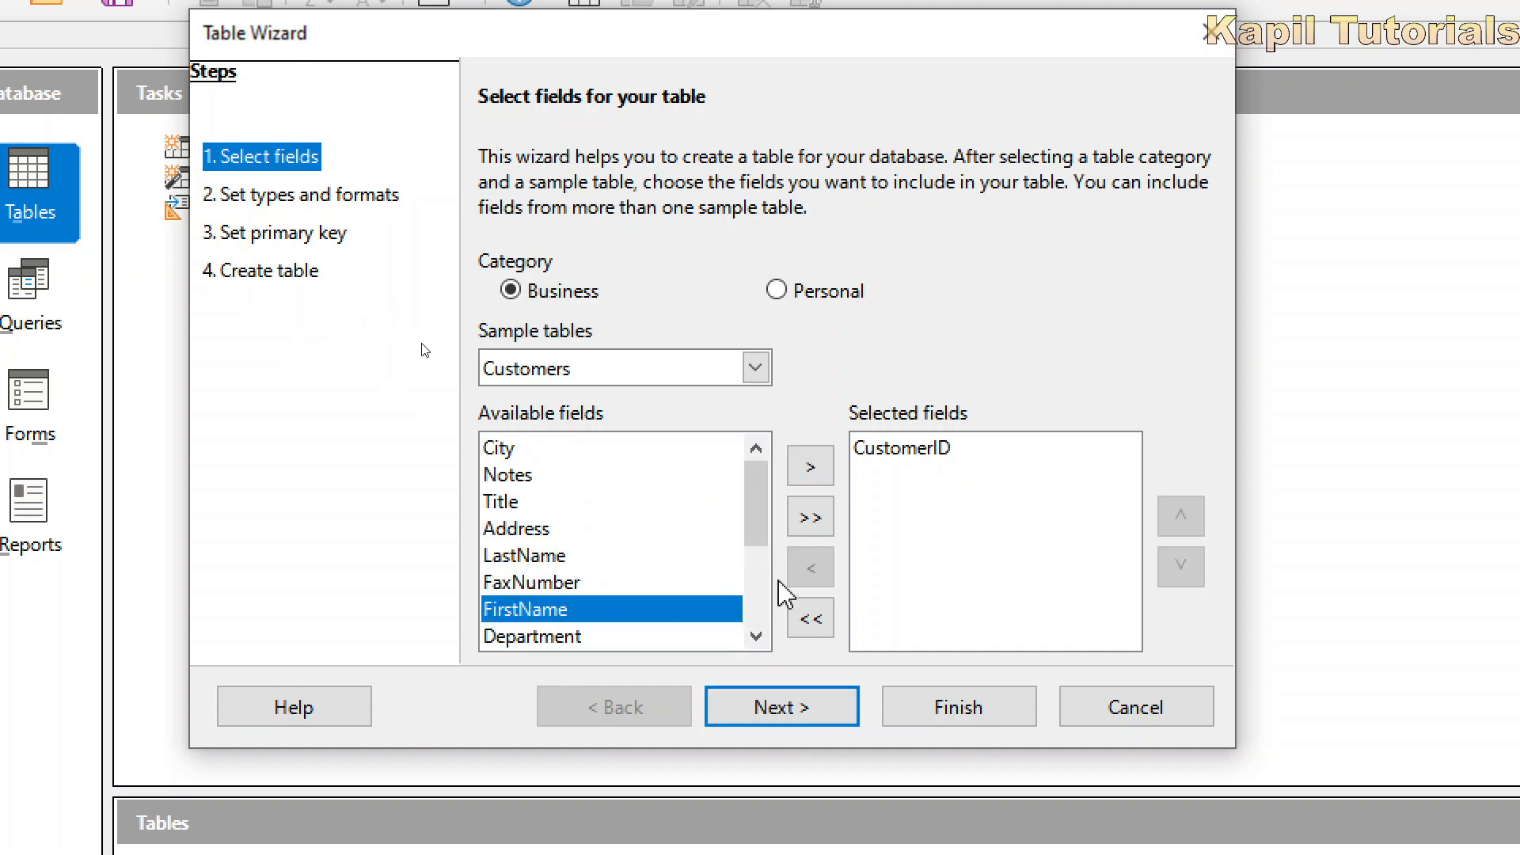
{"action": "left_click", "coordinate": [816, 469]}
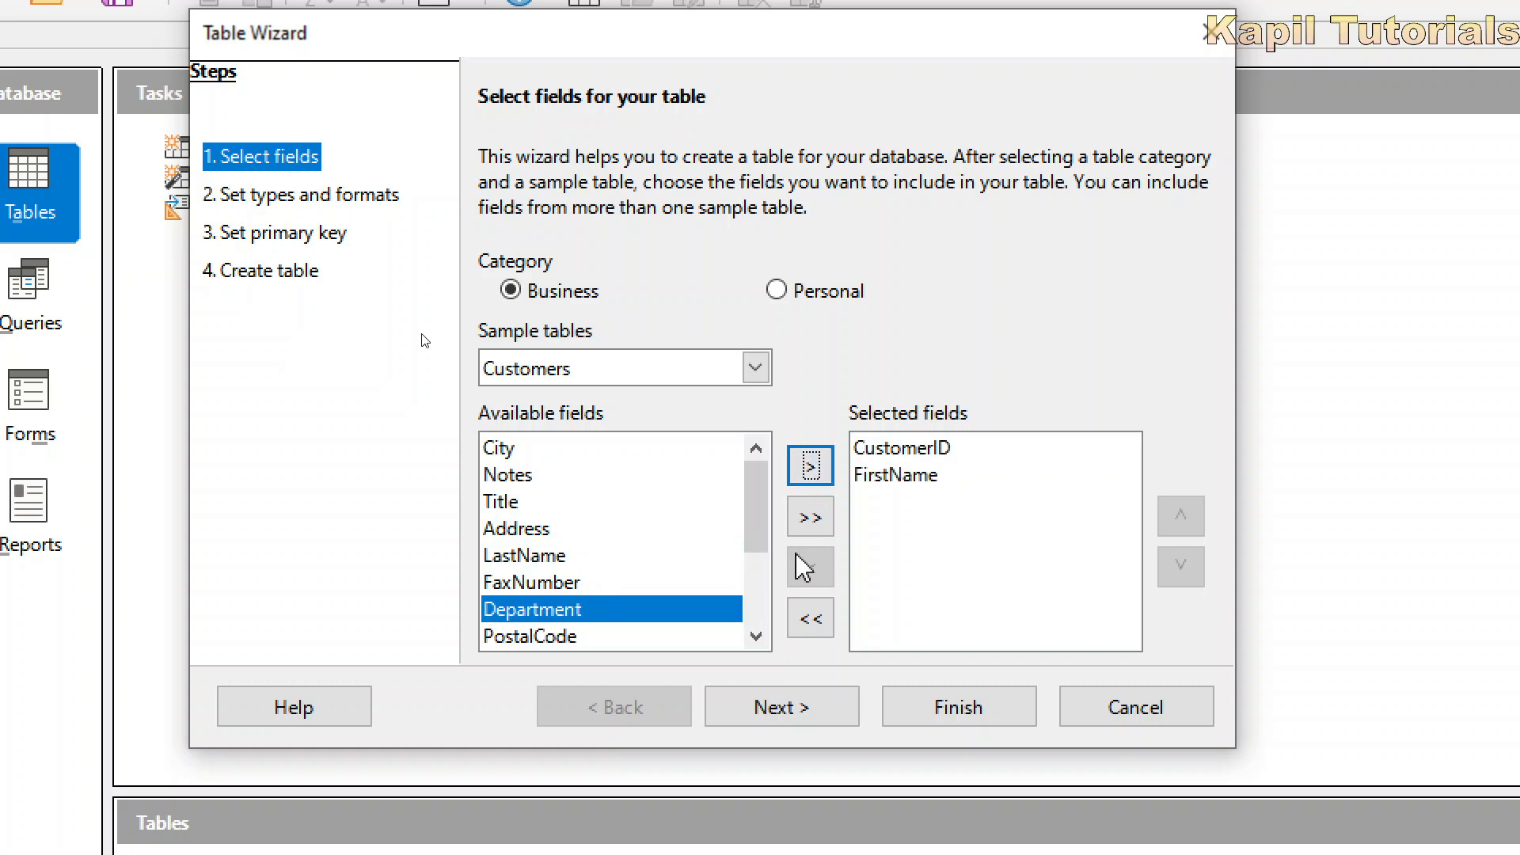
Add City, PhoneNumber and Address to the selected fields.
{"action": "left_click_drag", "start_coordinate": [753, 544], "coordinate": [764, 626]}
{"action": "left_click_drag", "start_coordinate": [765, 567], "coordinate": [774, 491]}
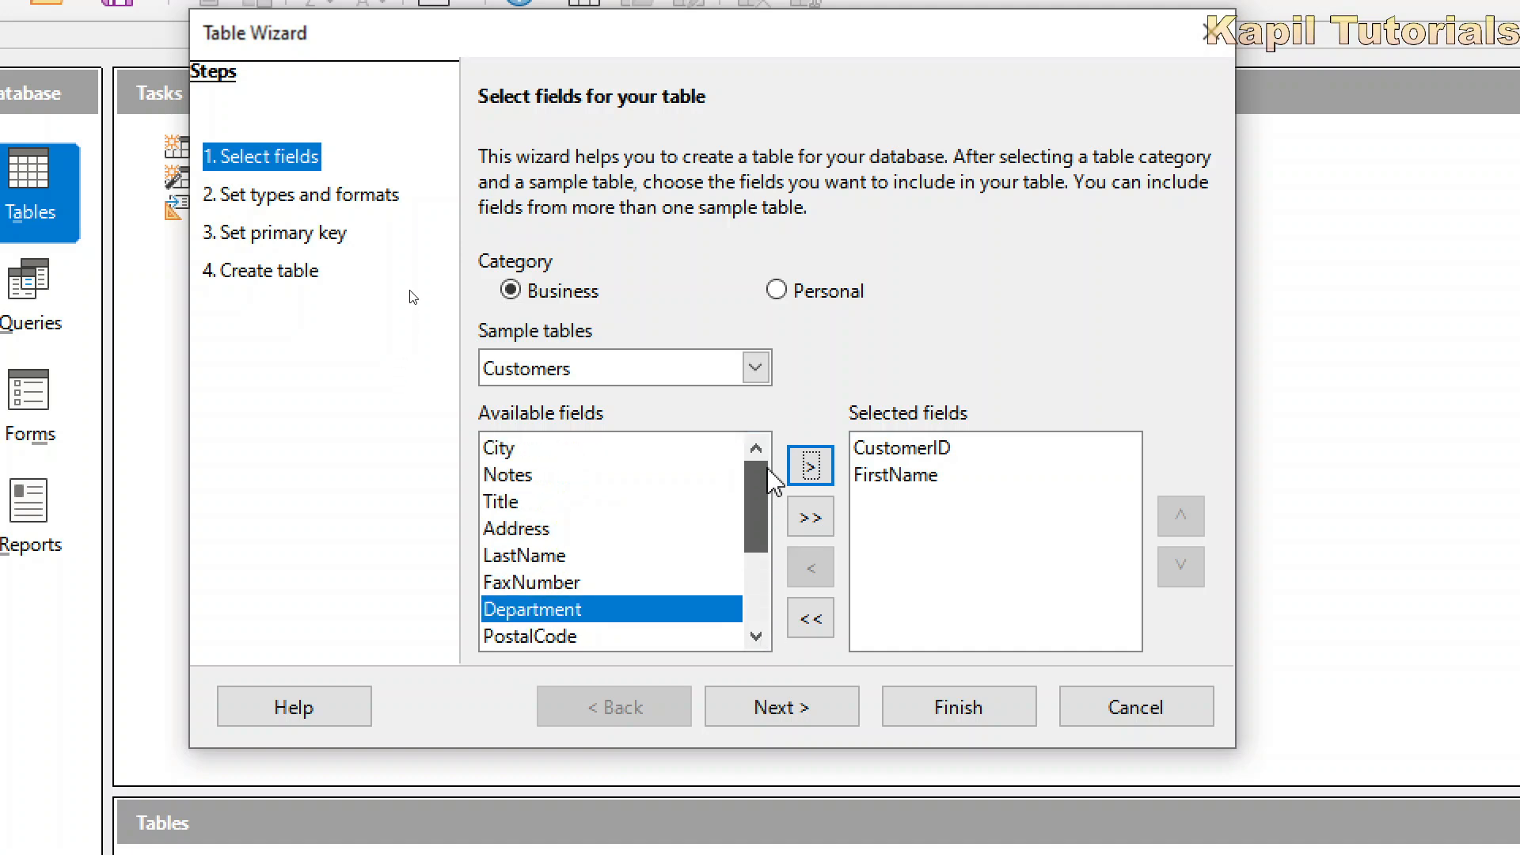
{"action": "left_click", "coordinate": [506, 453]}
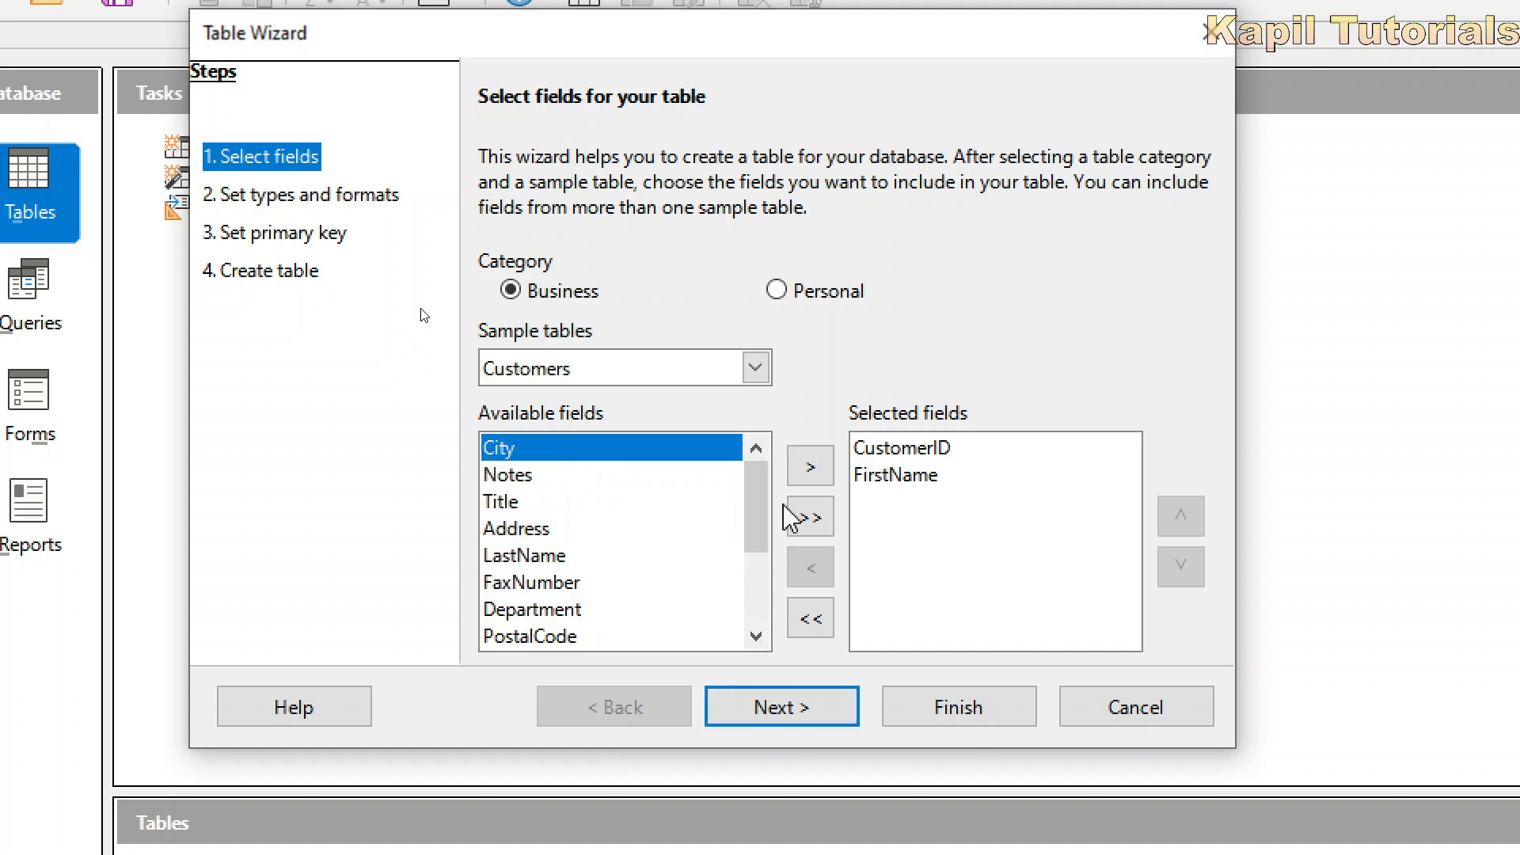
{"action": "left_click", "coordinate": [810, 467]}
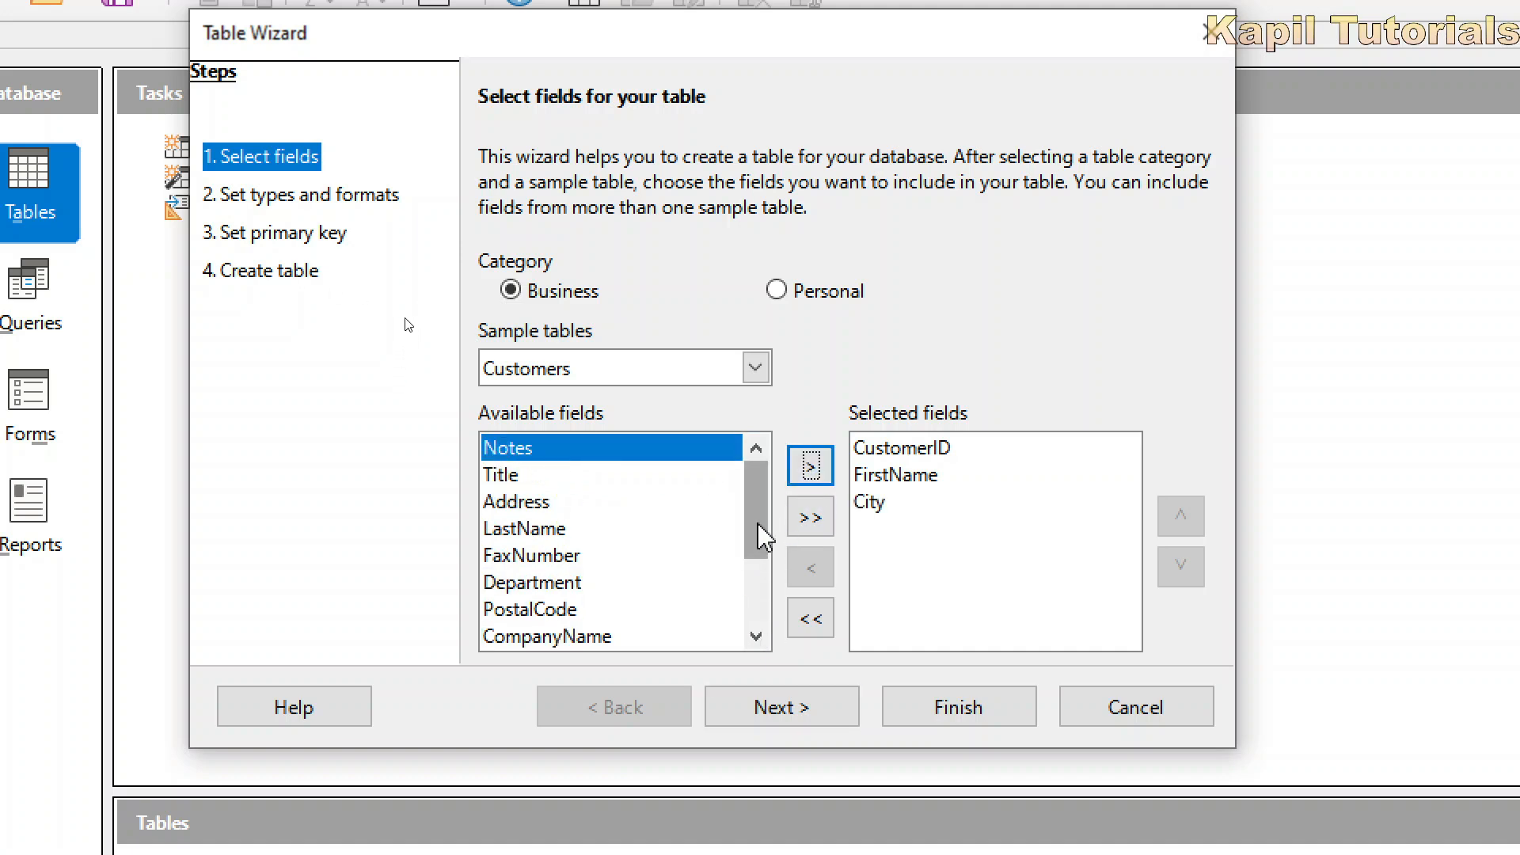
{"action": "left_click_drag", "start_coordinate": [760, 526], "coordinate": [767, 571]}
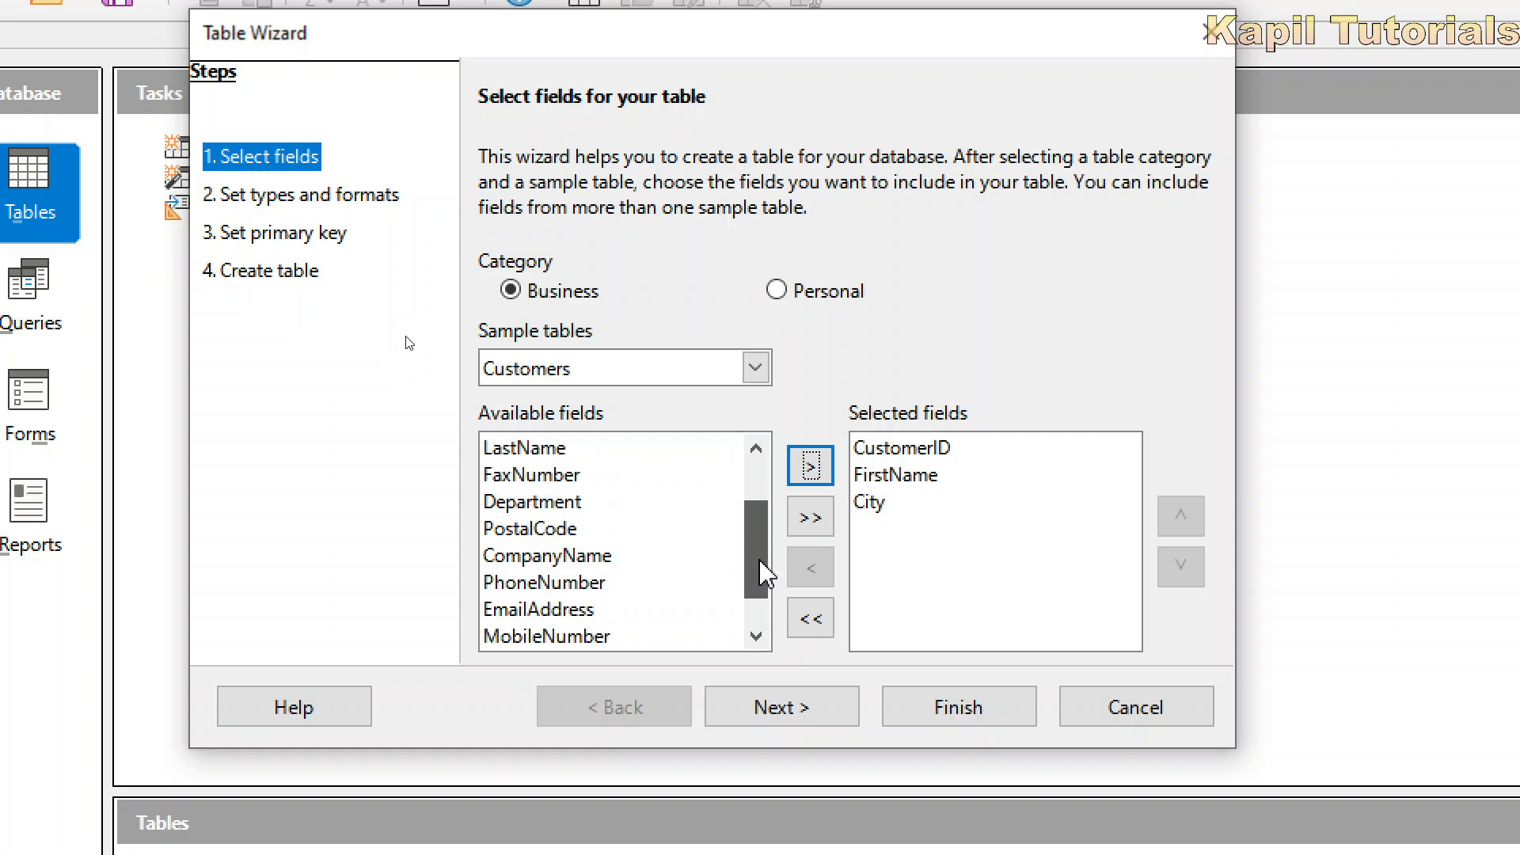
{"action": "left_click", "coordinate": [550, 583]}
{"action": "left_click", "coordinate": [811, 467]}
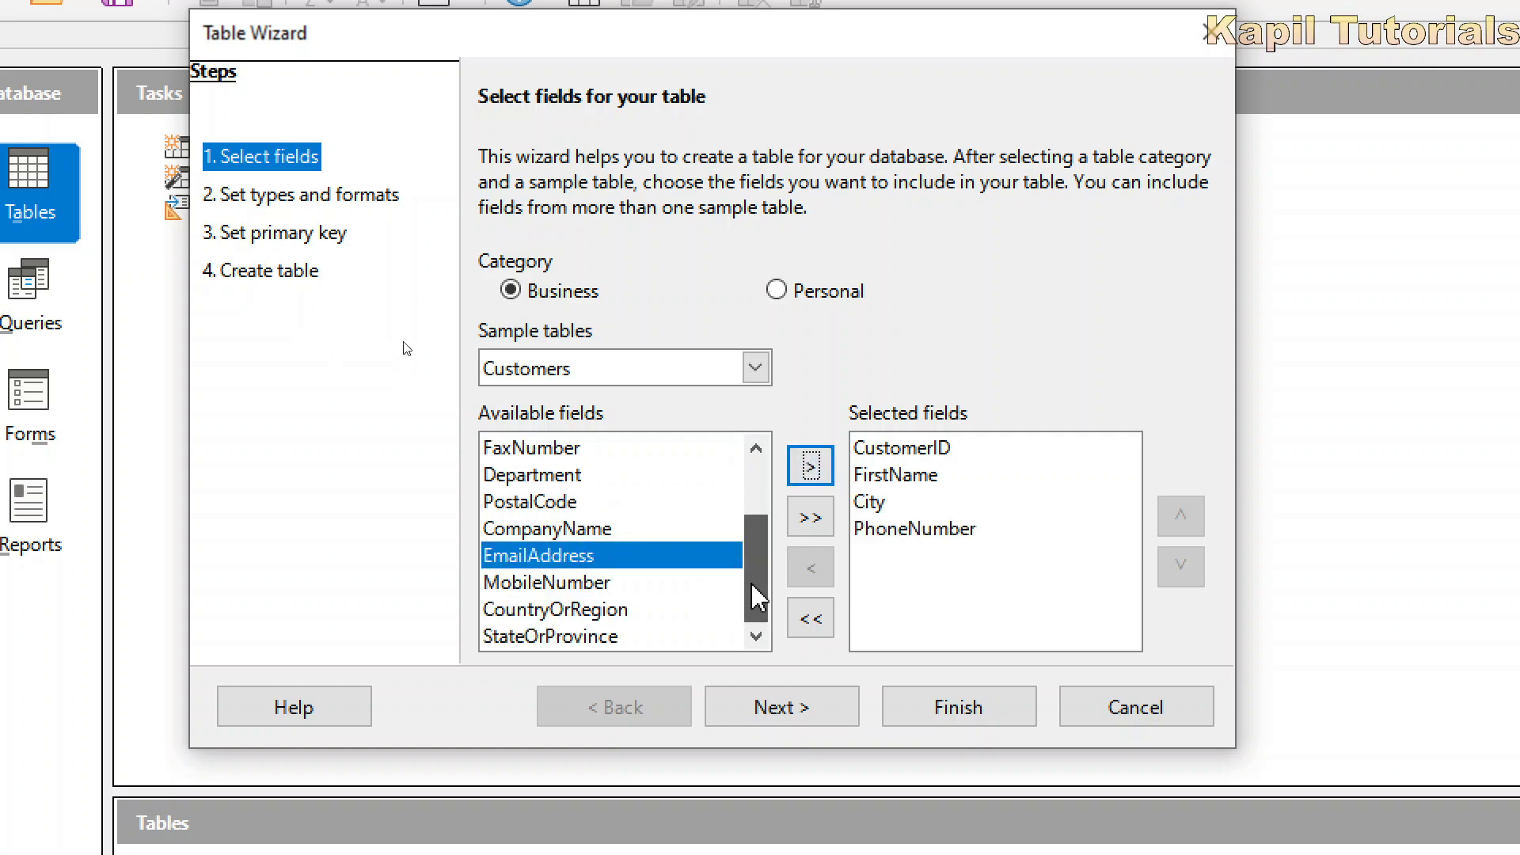
{"action": "left_click_drag", "start_coordinate": [758, 599], "coordinate": [773, 444]}
{"action": "left_click", "coordinate": [554, 502]}
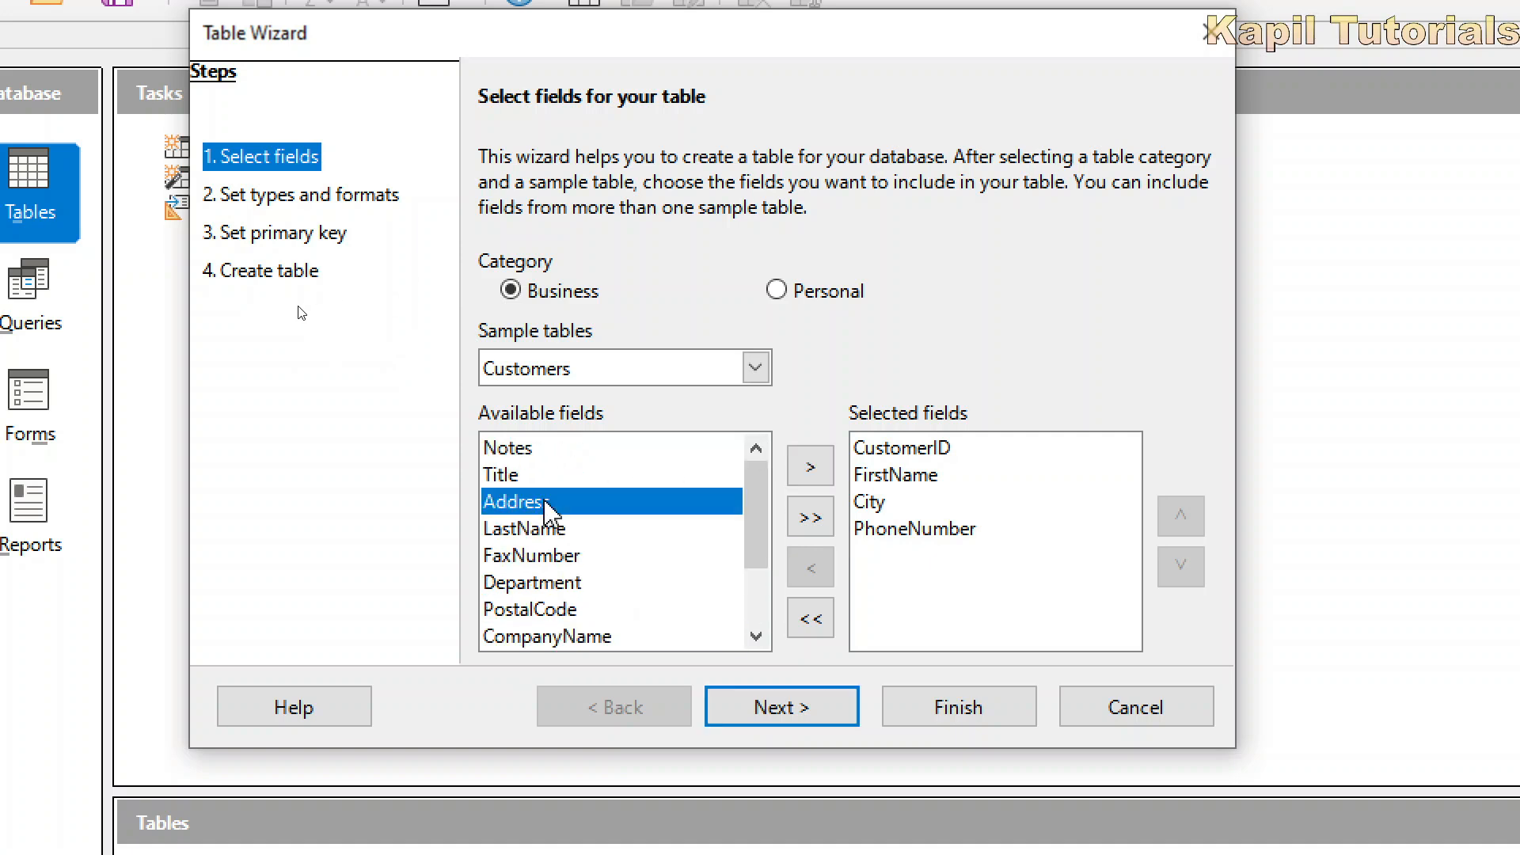
{"action": "left_click", "coordinate": [808, 475]}
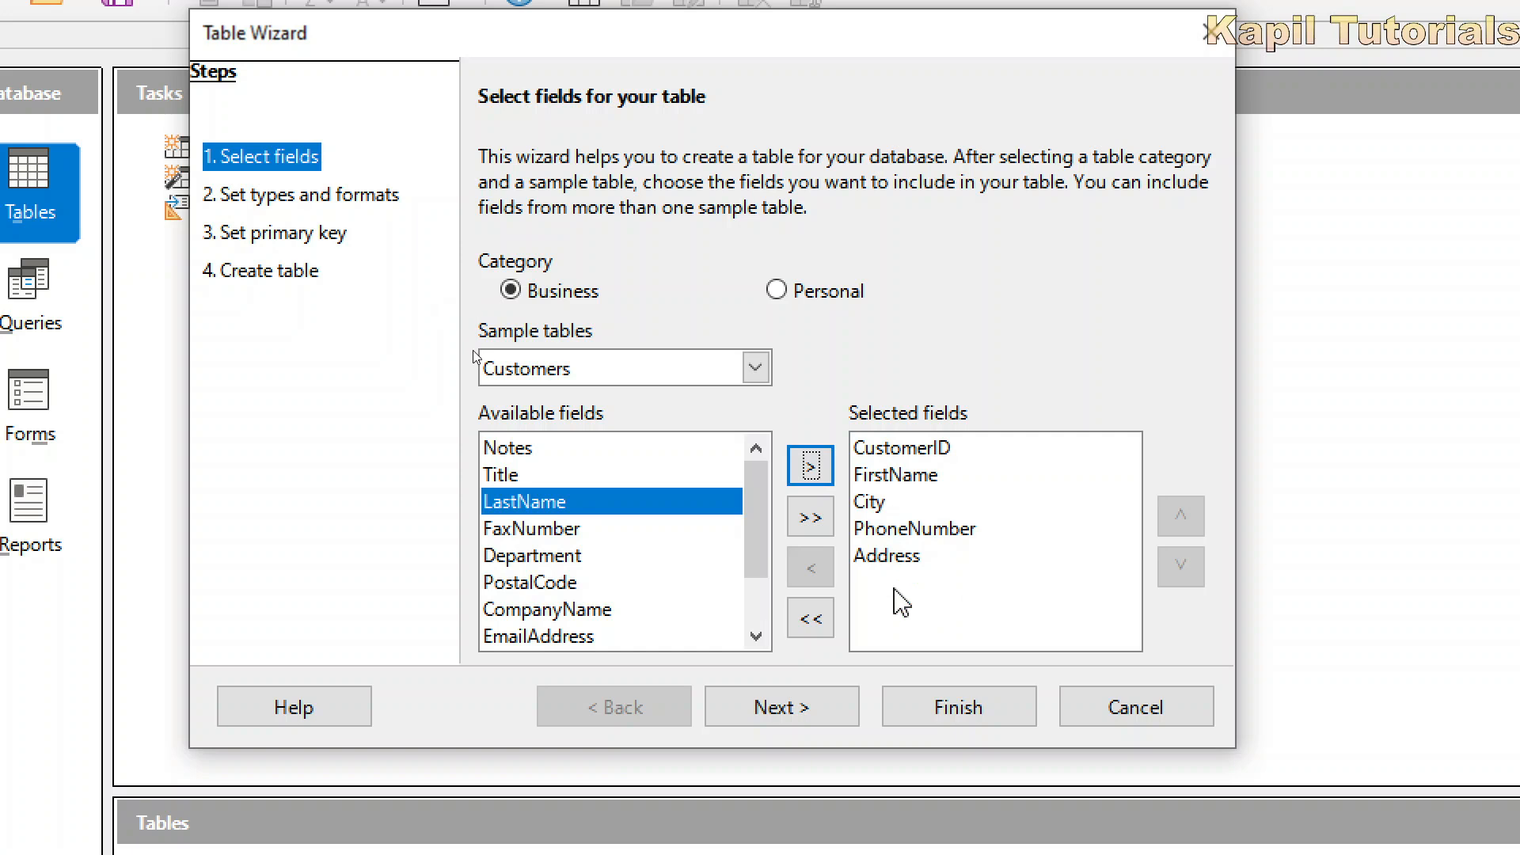
Advance to field types, keeping CustomerID as Integer with AutoValue No.
{"action": "left_click", "coordinate": [802, 713]}
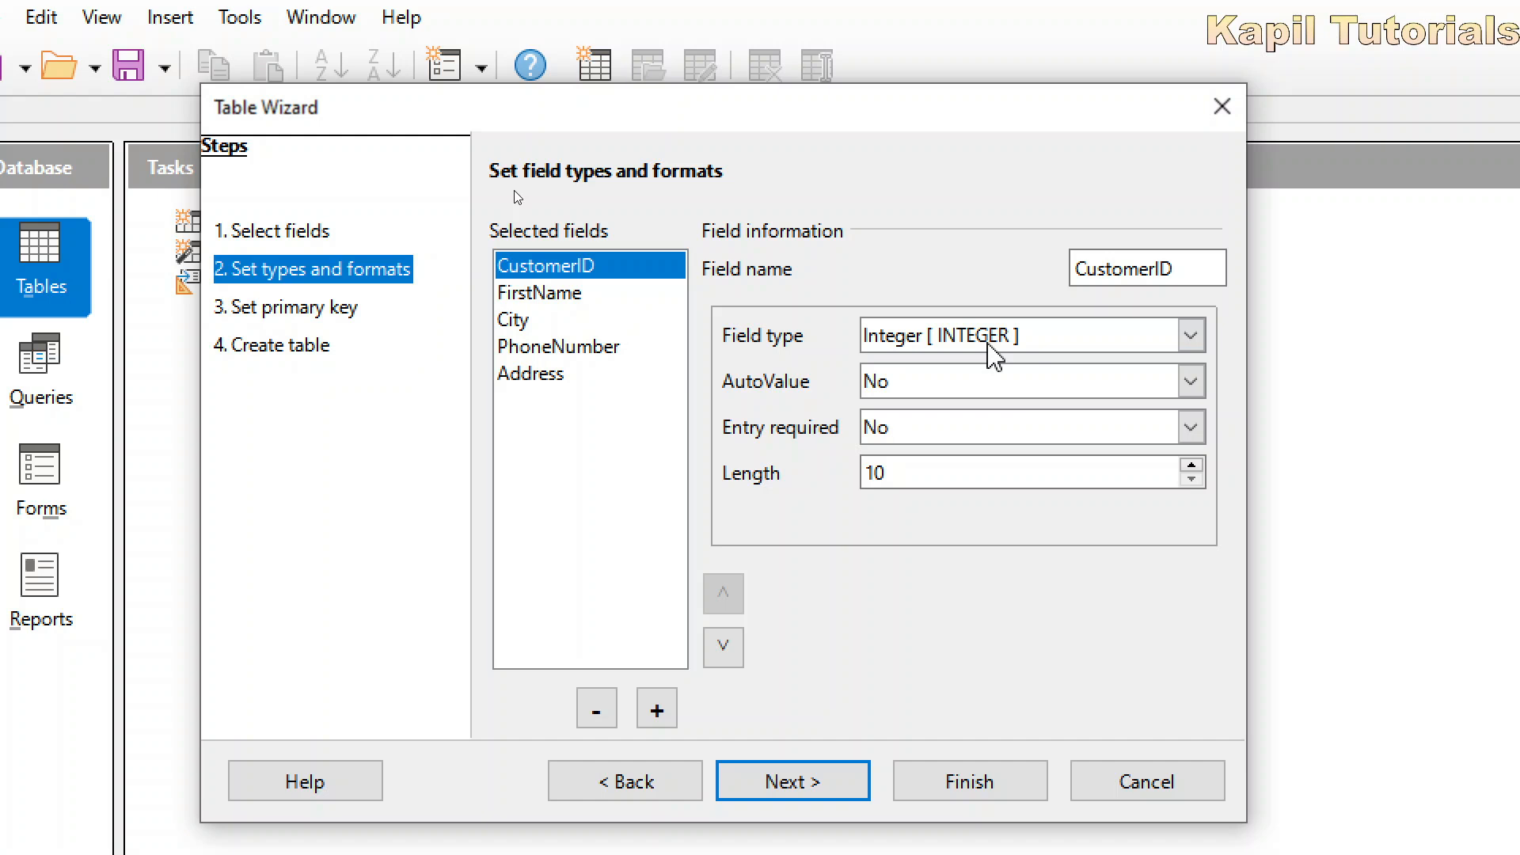
{"action": "left_click", "coordinate": [1031, 348]}
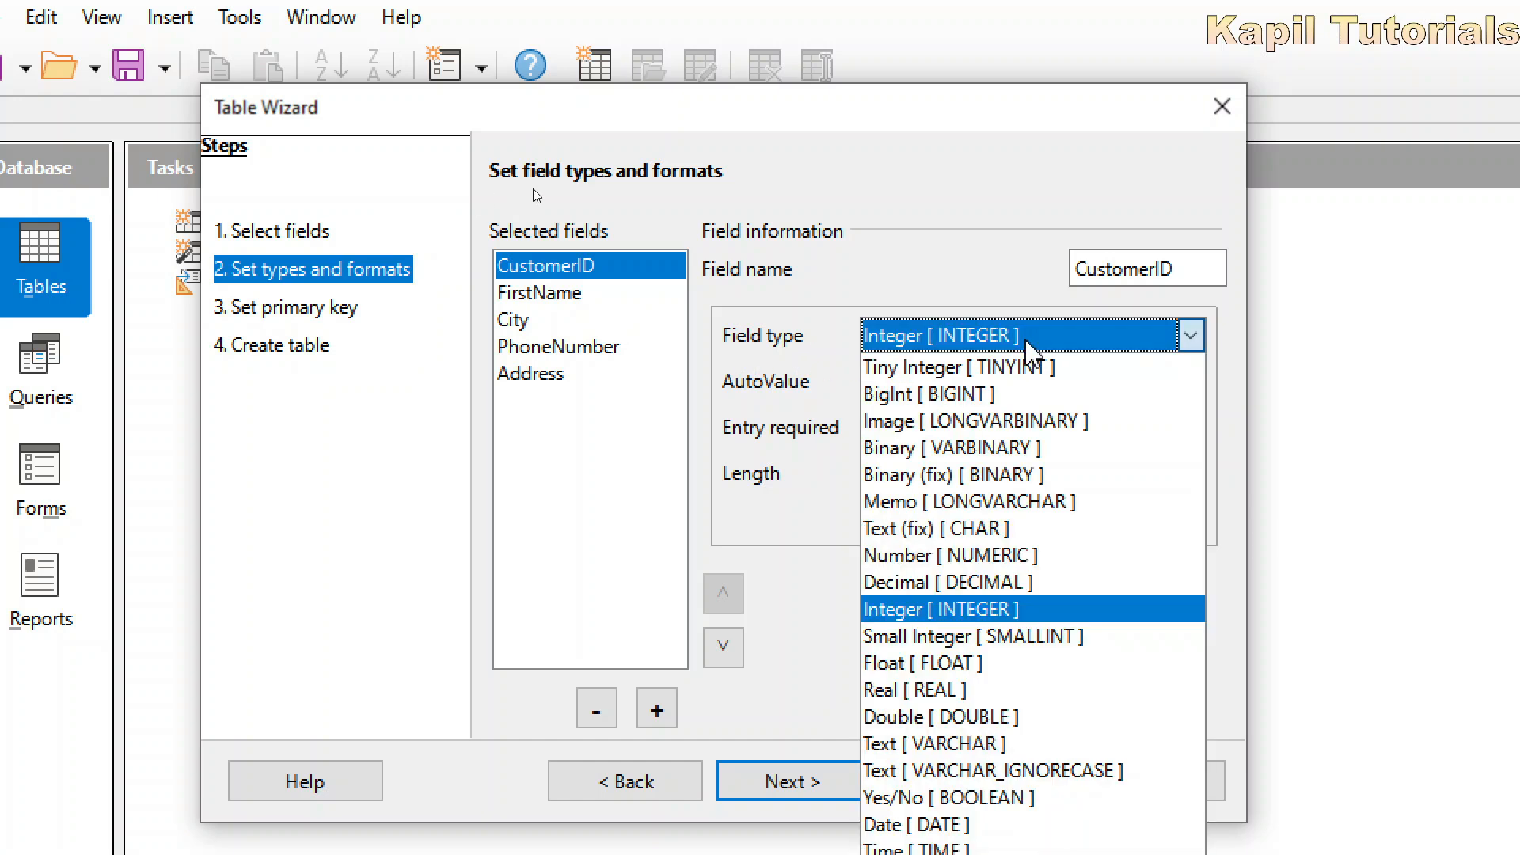
{"action": "left_click", "coordinate": [1004, 610]}
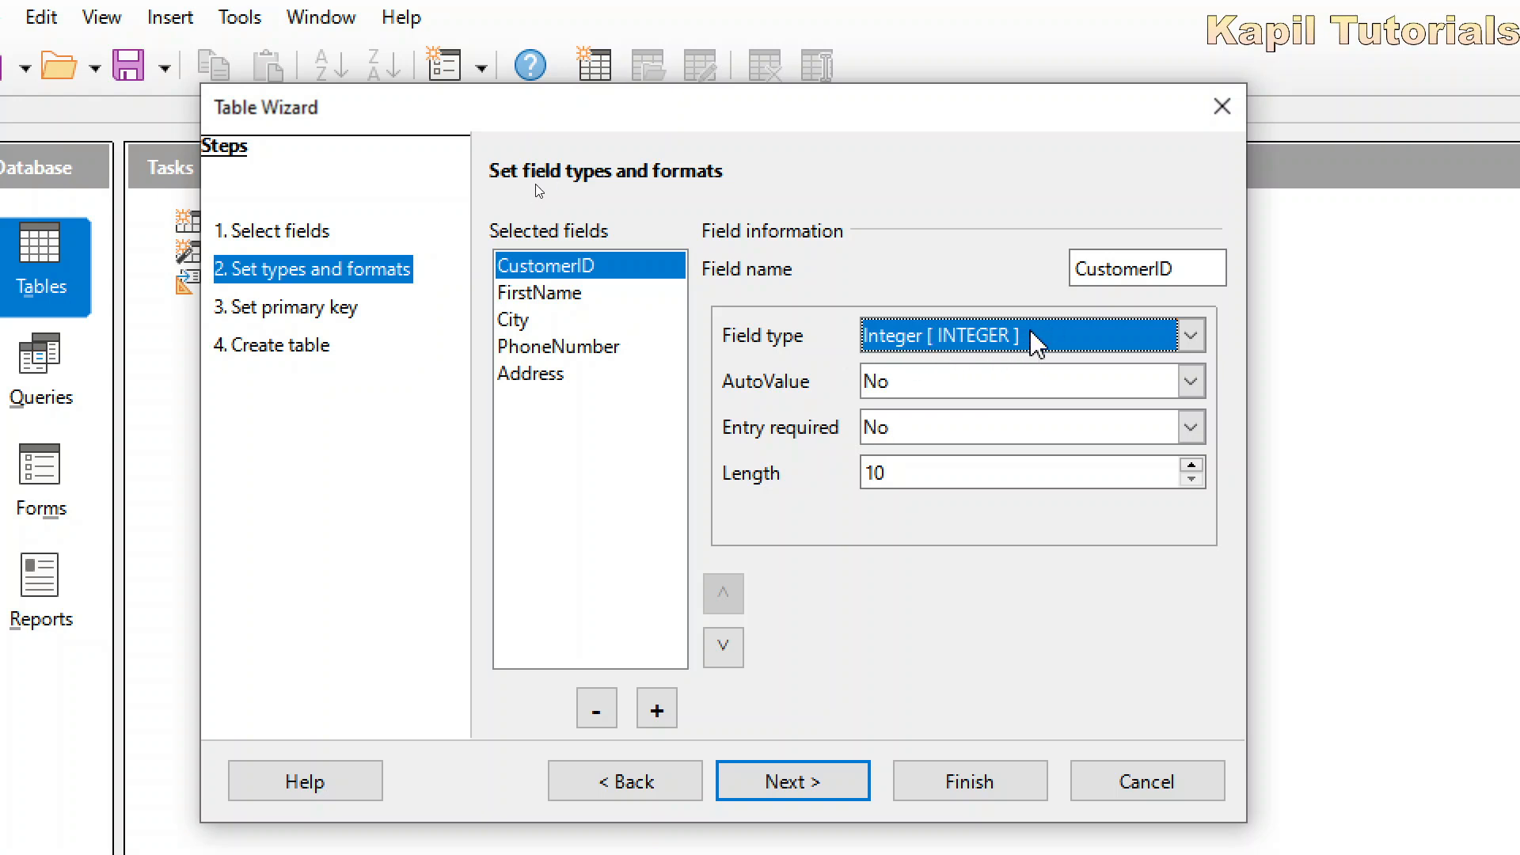
{"action": "left_click", "coordinate": [1038, 353]}
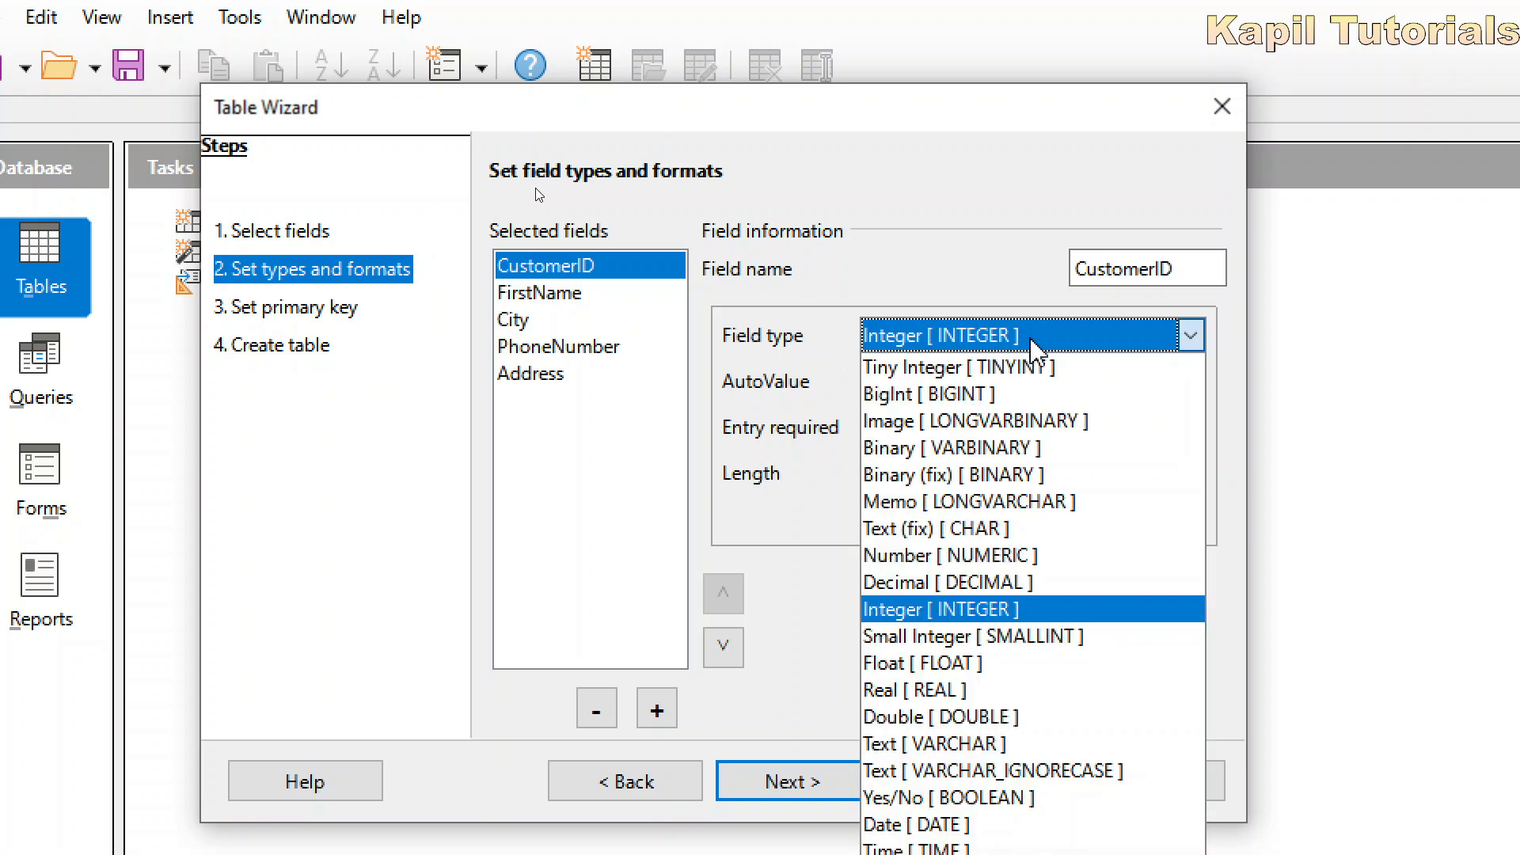
{"action": "left_click", "coordinate": [971, 613]}
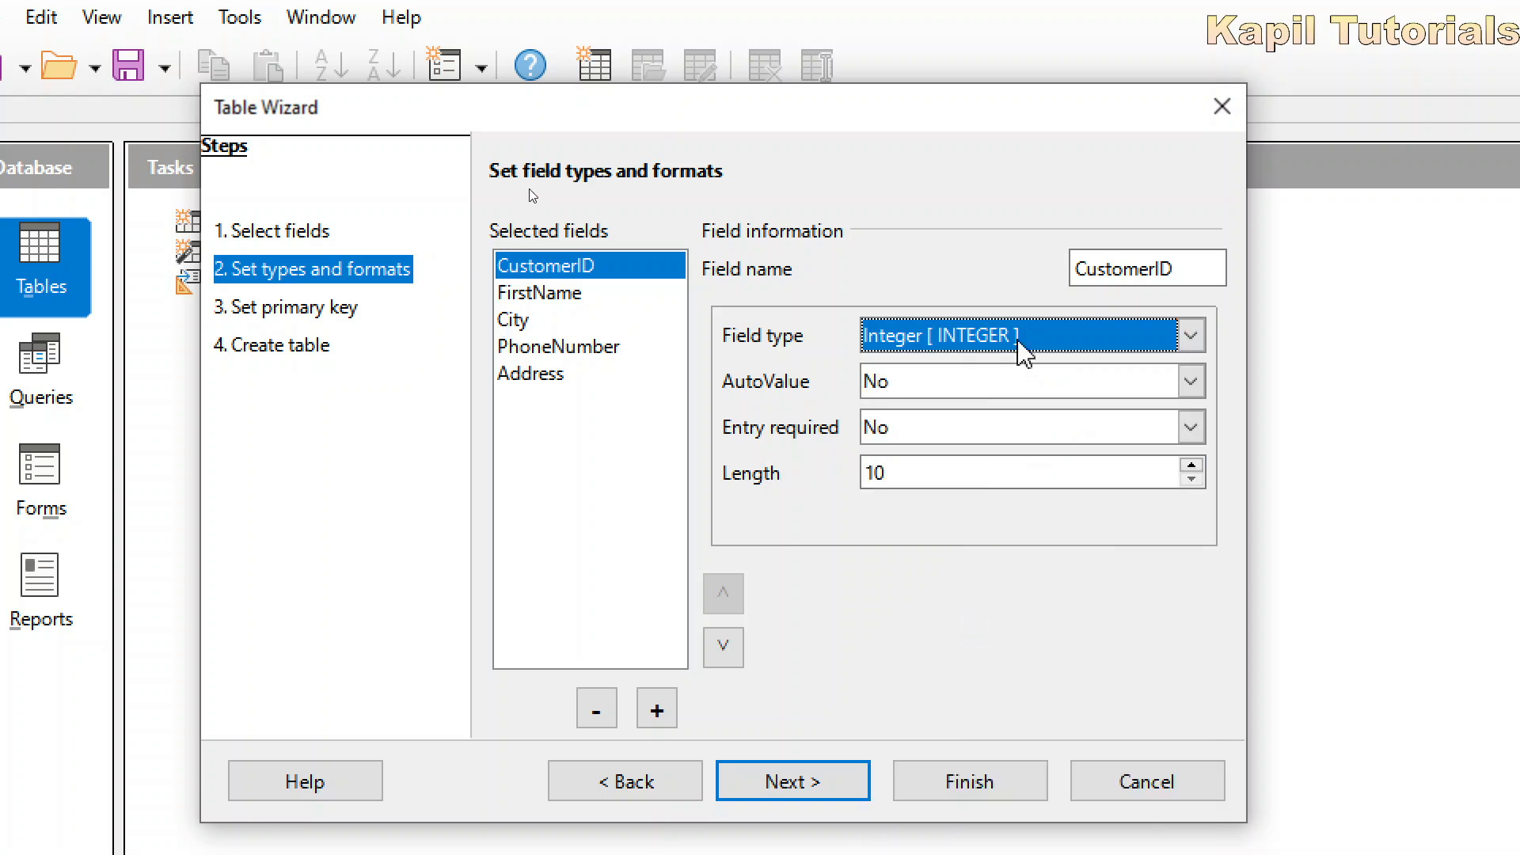
{"action": "left_click", "coordinate": [913, 395]}
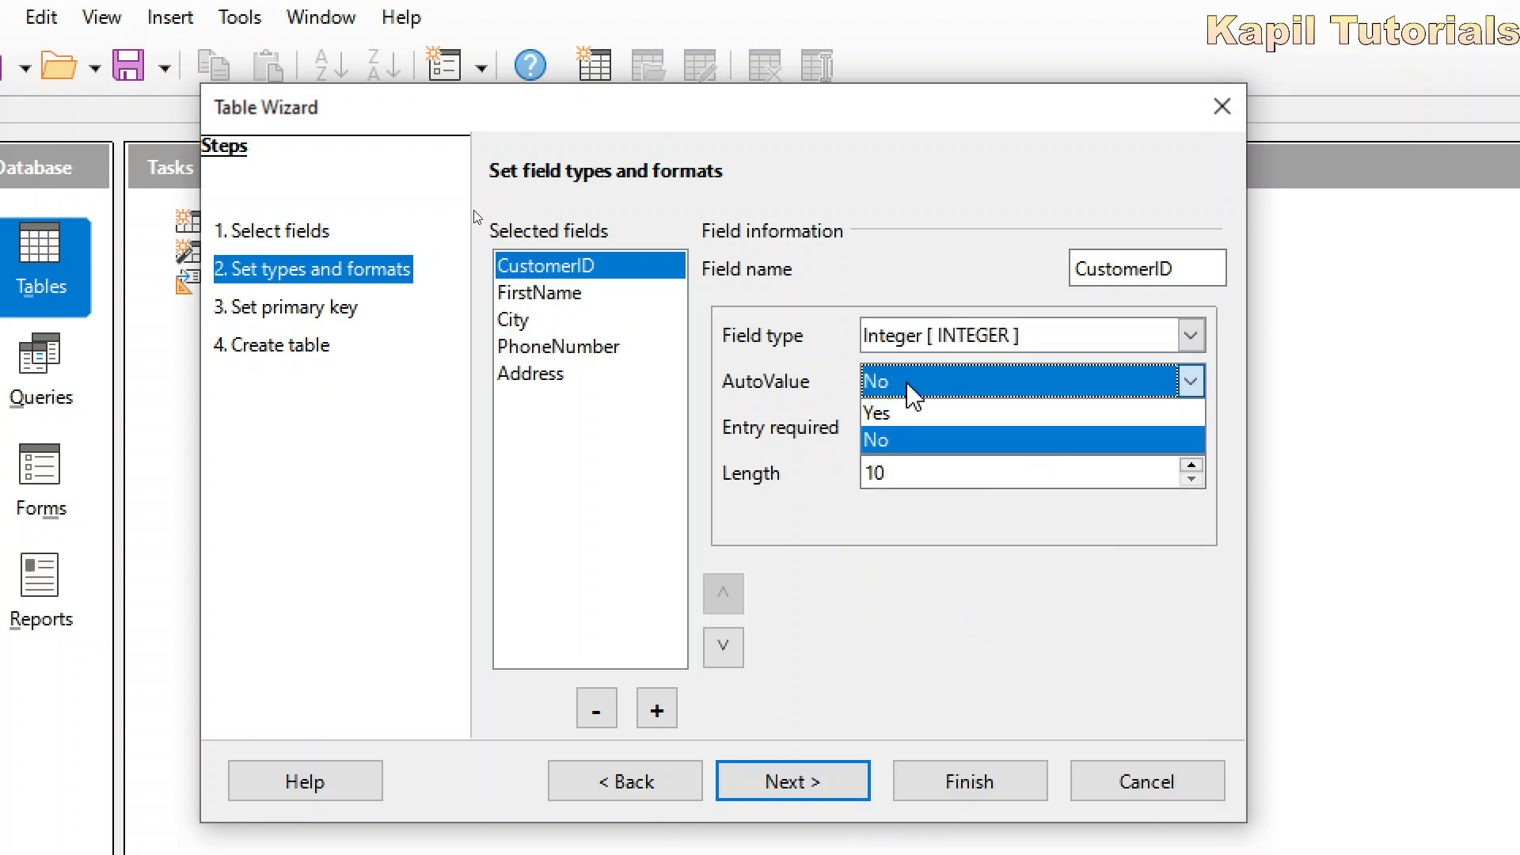
{"action": "left_click", "coordinate": [913, 395]}
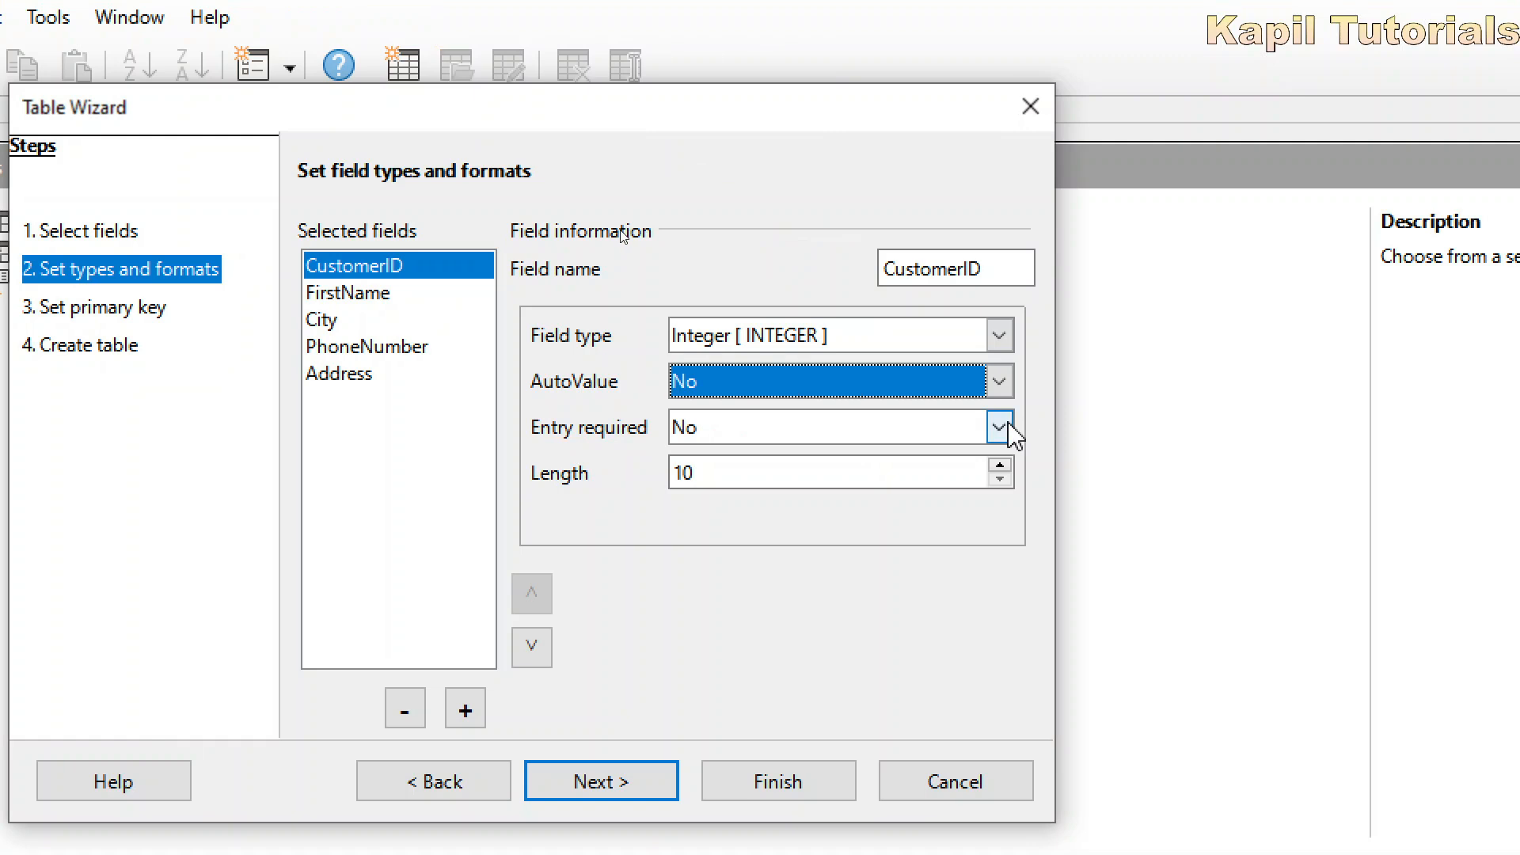
Make CustomerID a required entry with length 10.
{"action": "left_click", "coordinate": [1193, 428]}
{"action": "left_click", "coordinate": [804, 460]}
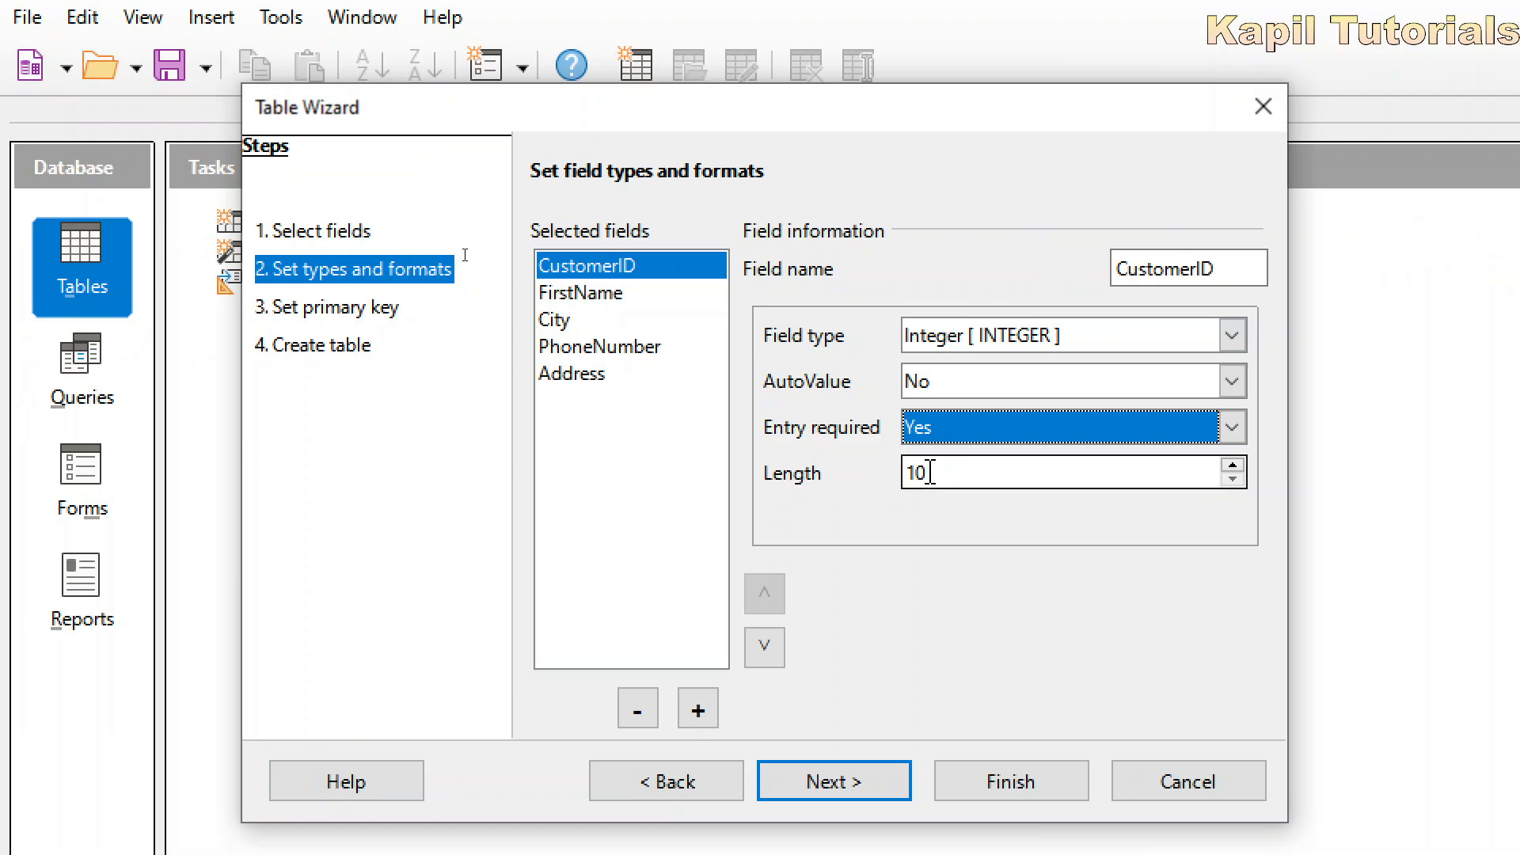
{"action": "left_click", "coordinate": [1232, 472]}
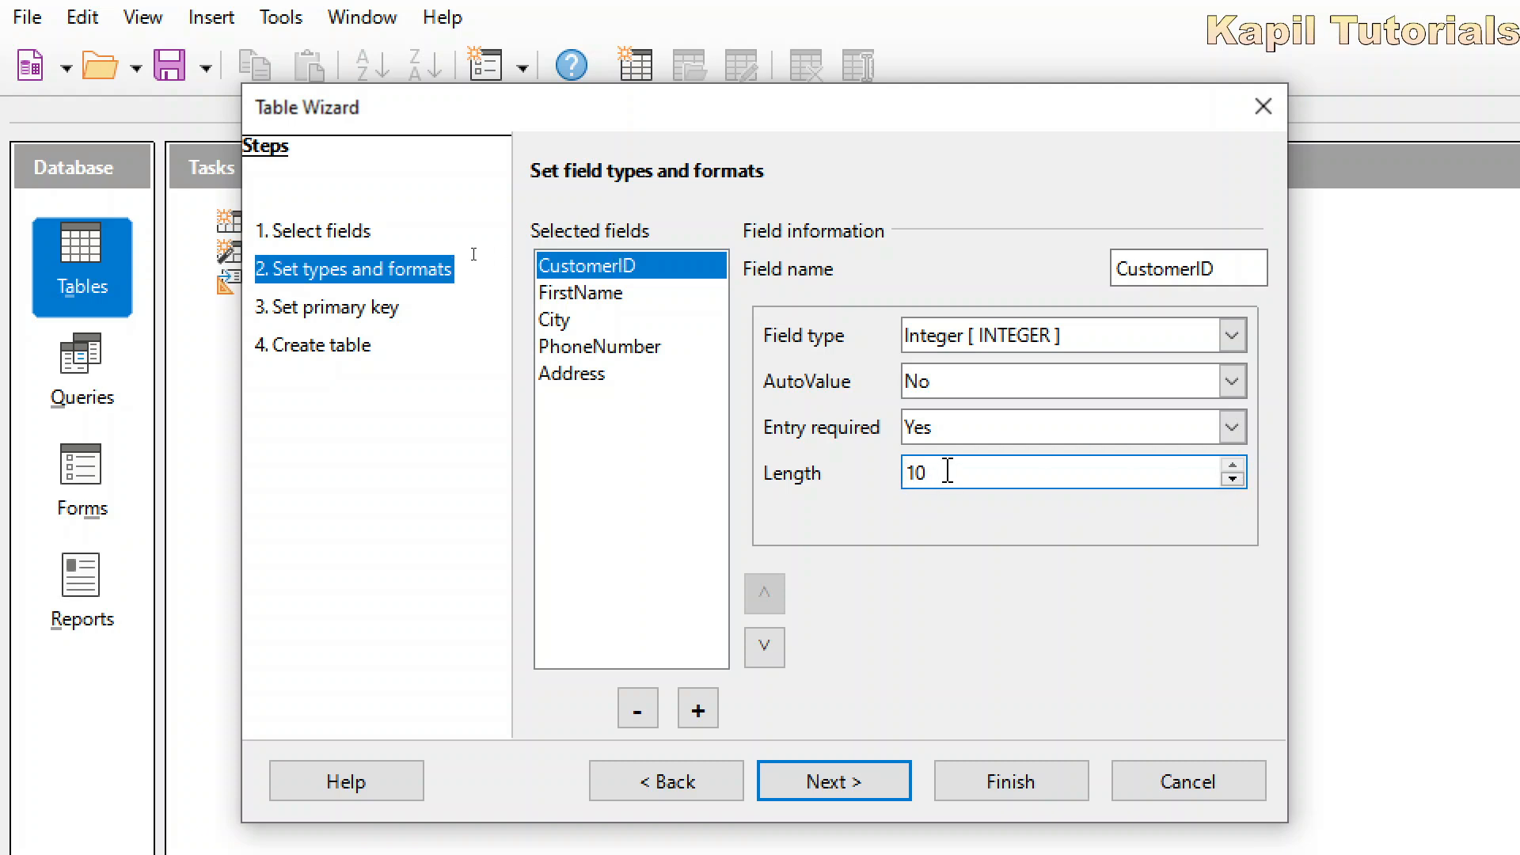
{"action": "left_click", "coordinate": [572, 295]}
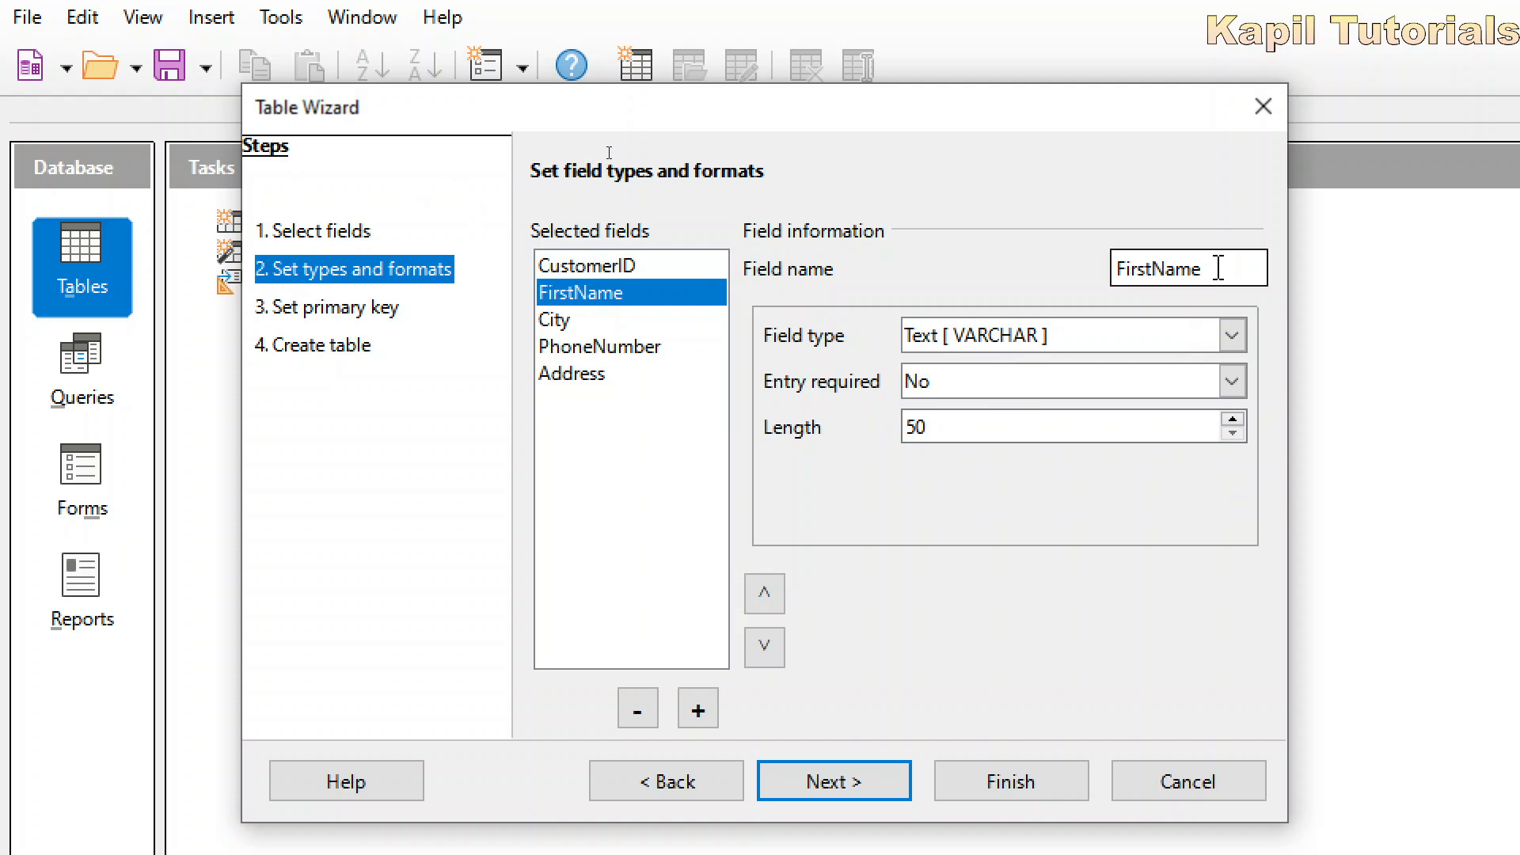
Rename FirstName to Name, make it required and set its length to 30.
{"action": "left_click_drag", "start_coordinate": [1155, 272], "coordinate": [1095, 283]}
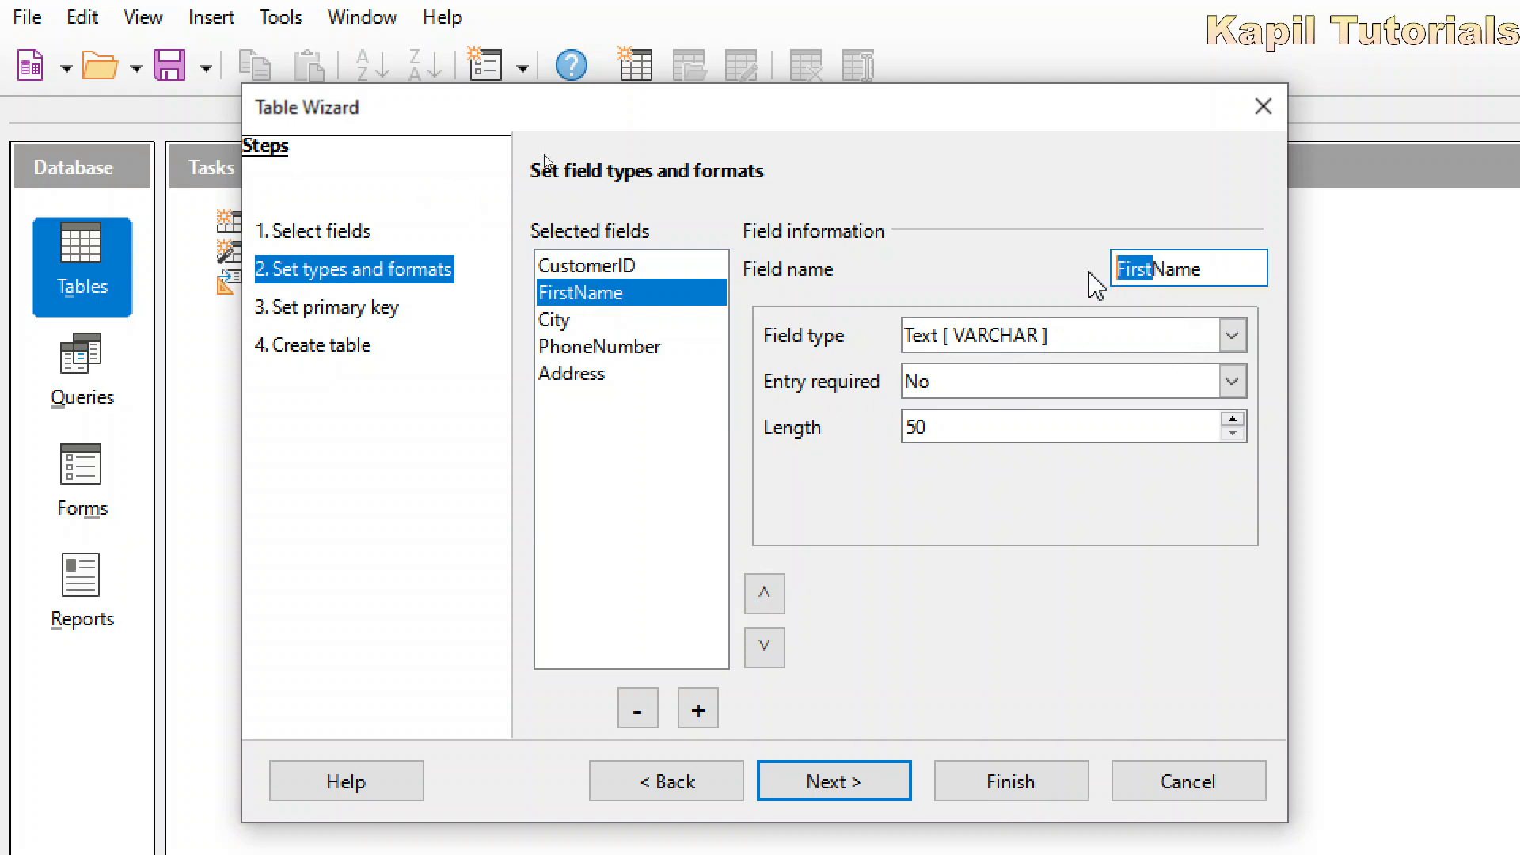
{"action": "key", "text": "BackSpace"}
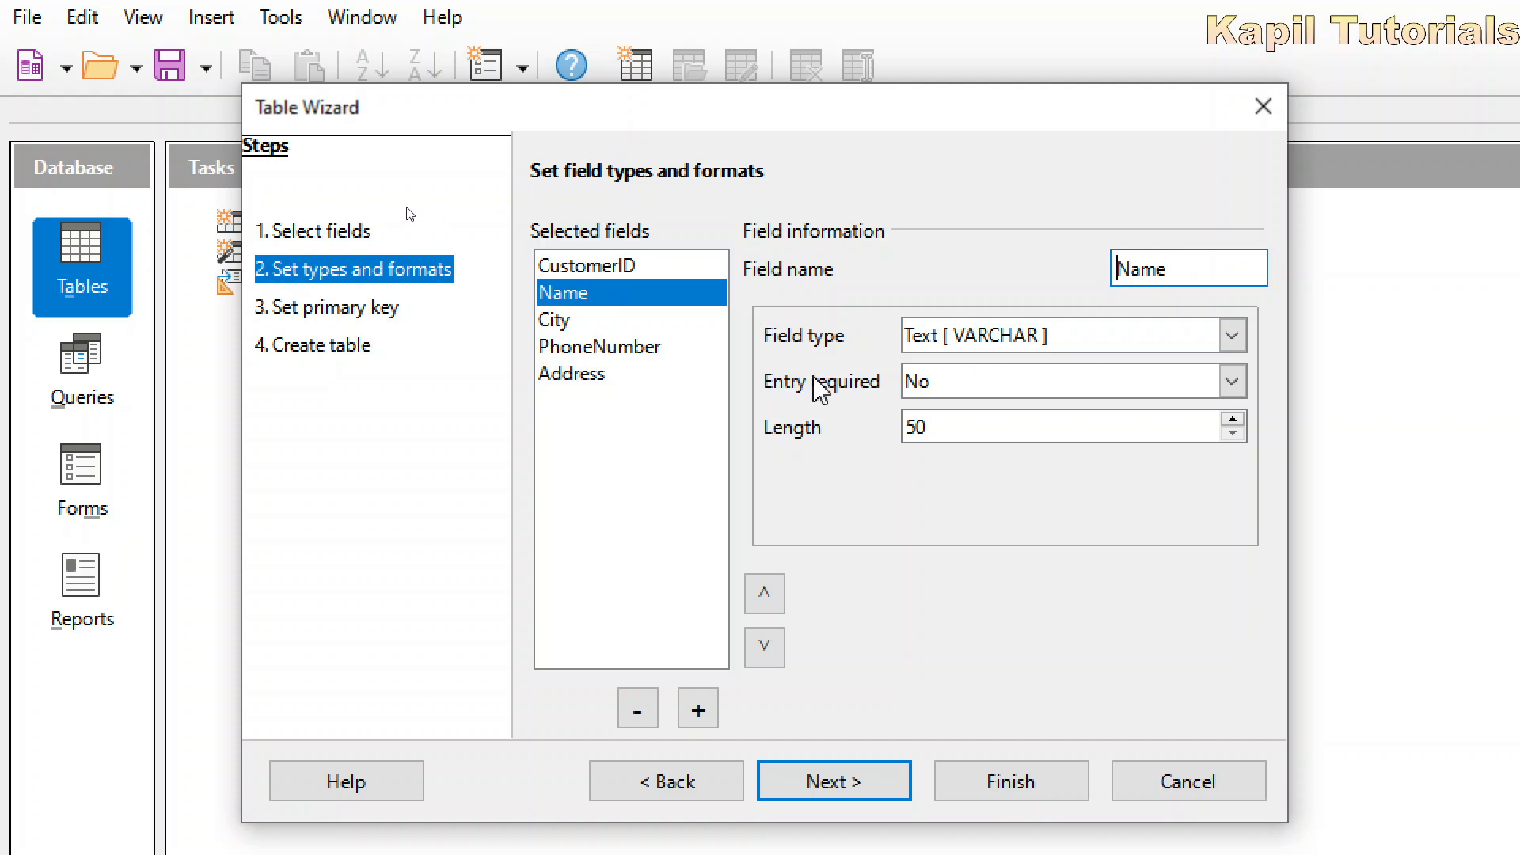
{"action": "left_click", "coordinate": [1236, 383]}
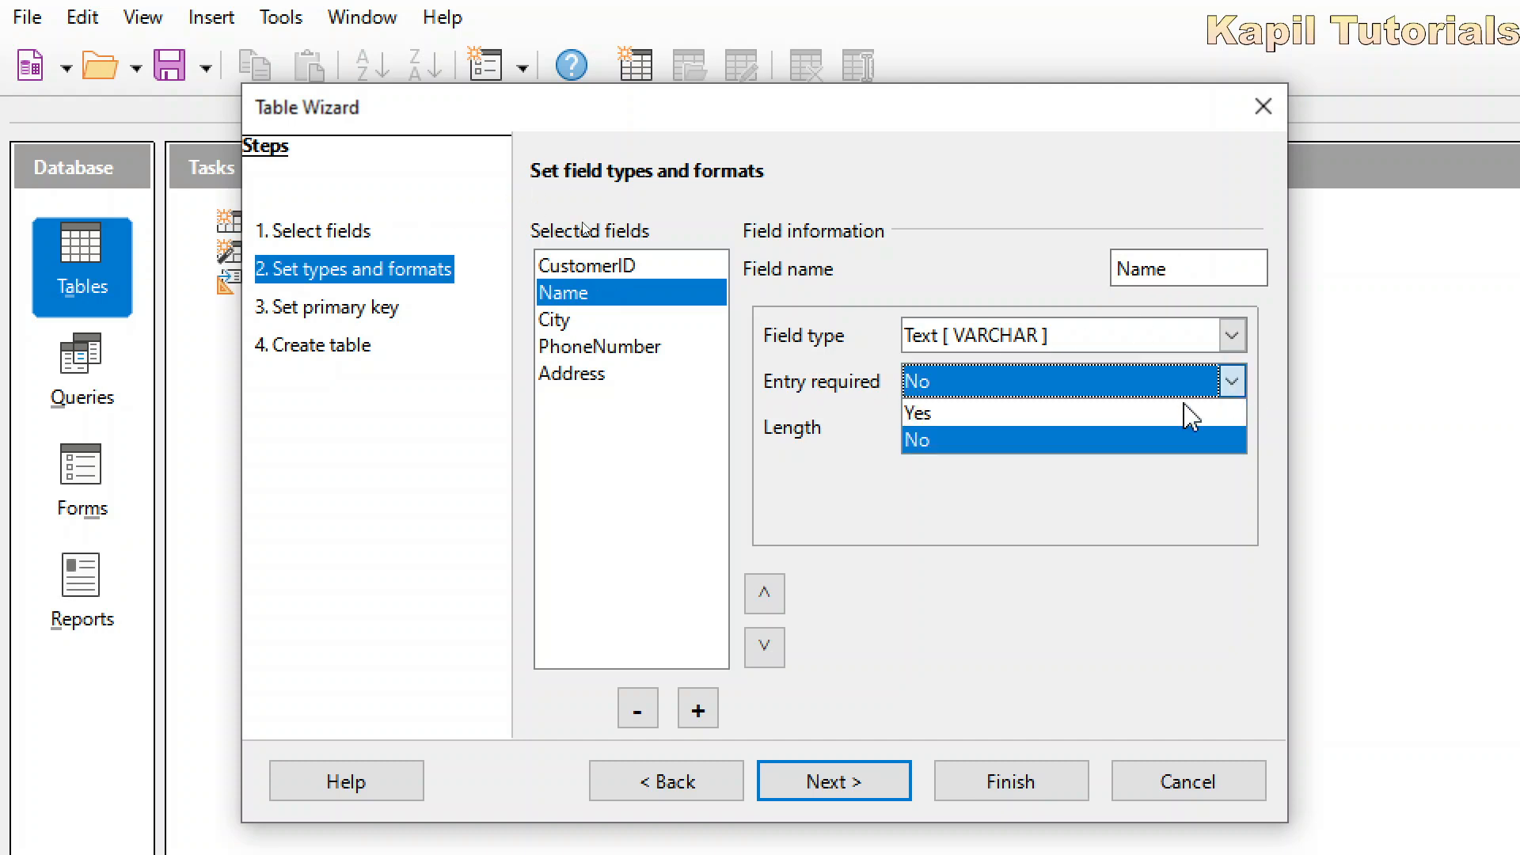
{"action": "left_click", "coordinate": [1094, 414]}
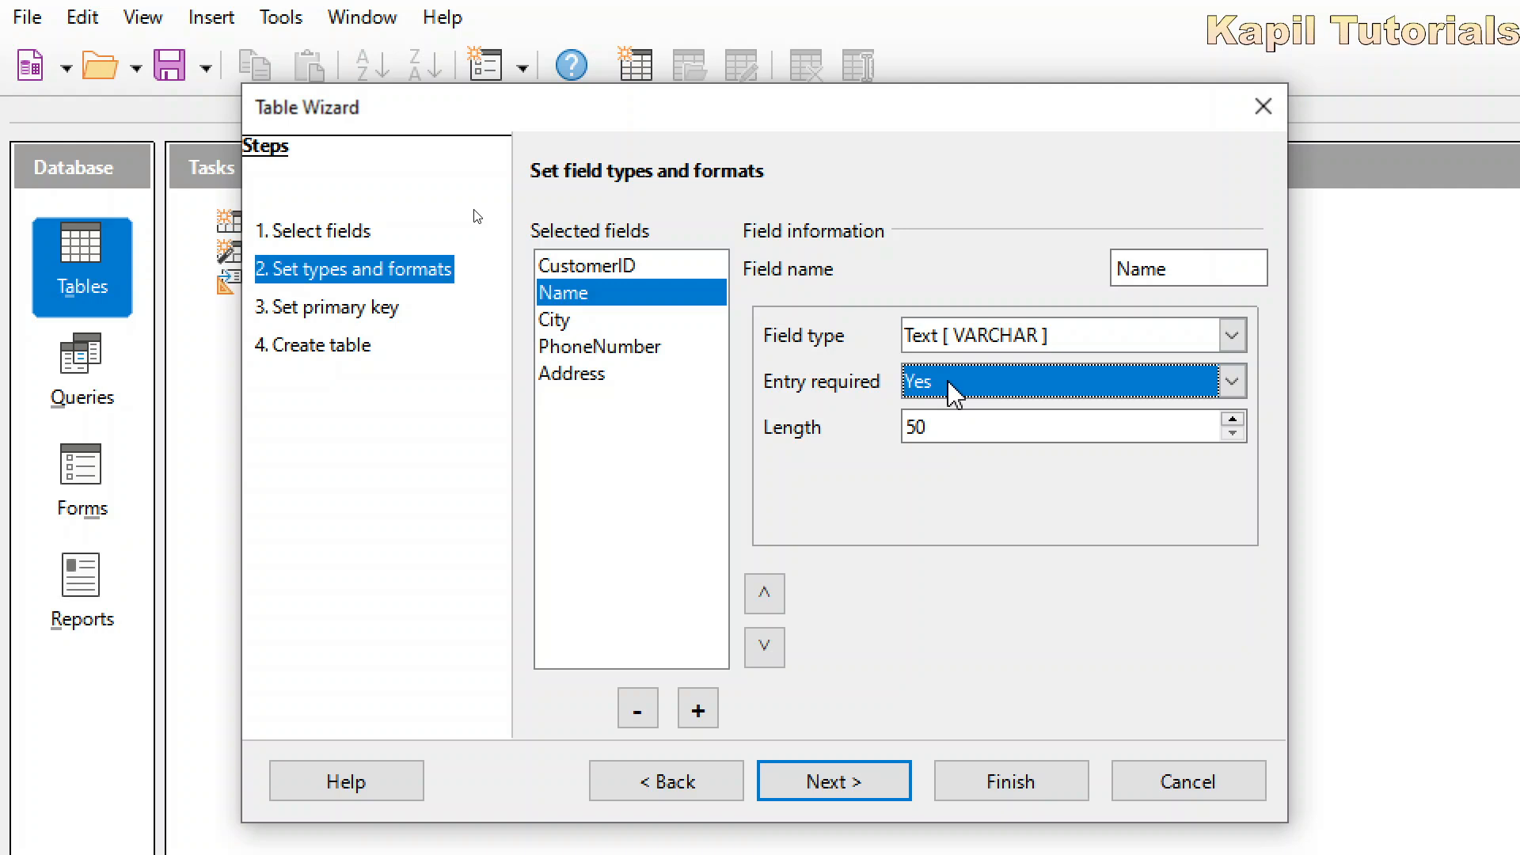
{"action": "left_click", "coordinate": [936, 428]}
{"action": "double_click", "coordinate": [937, 427]}
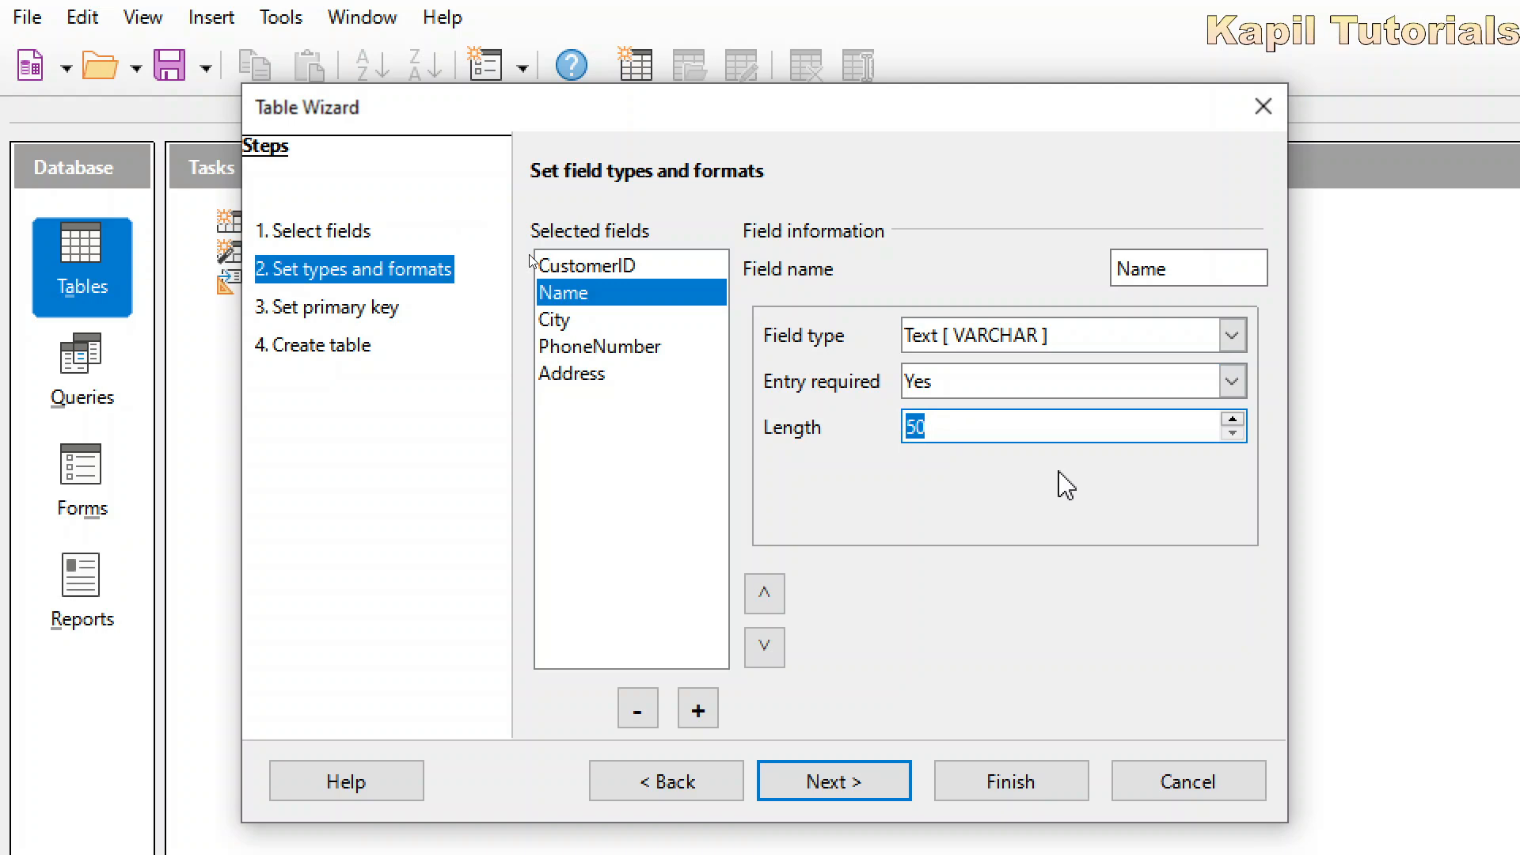
{"action": "type", "text": "3"}
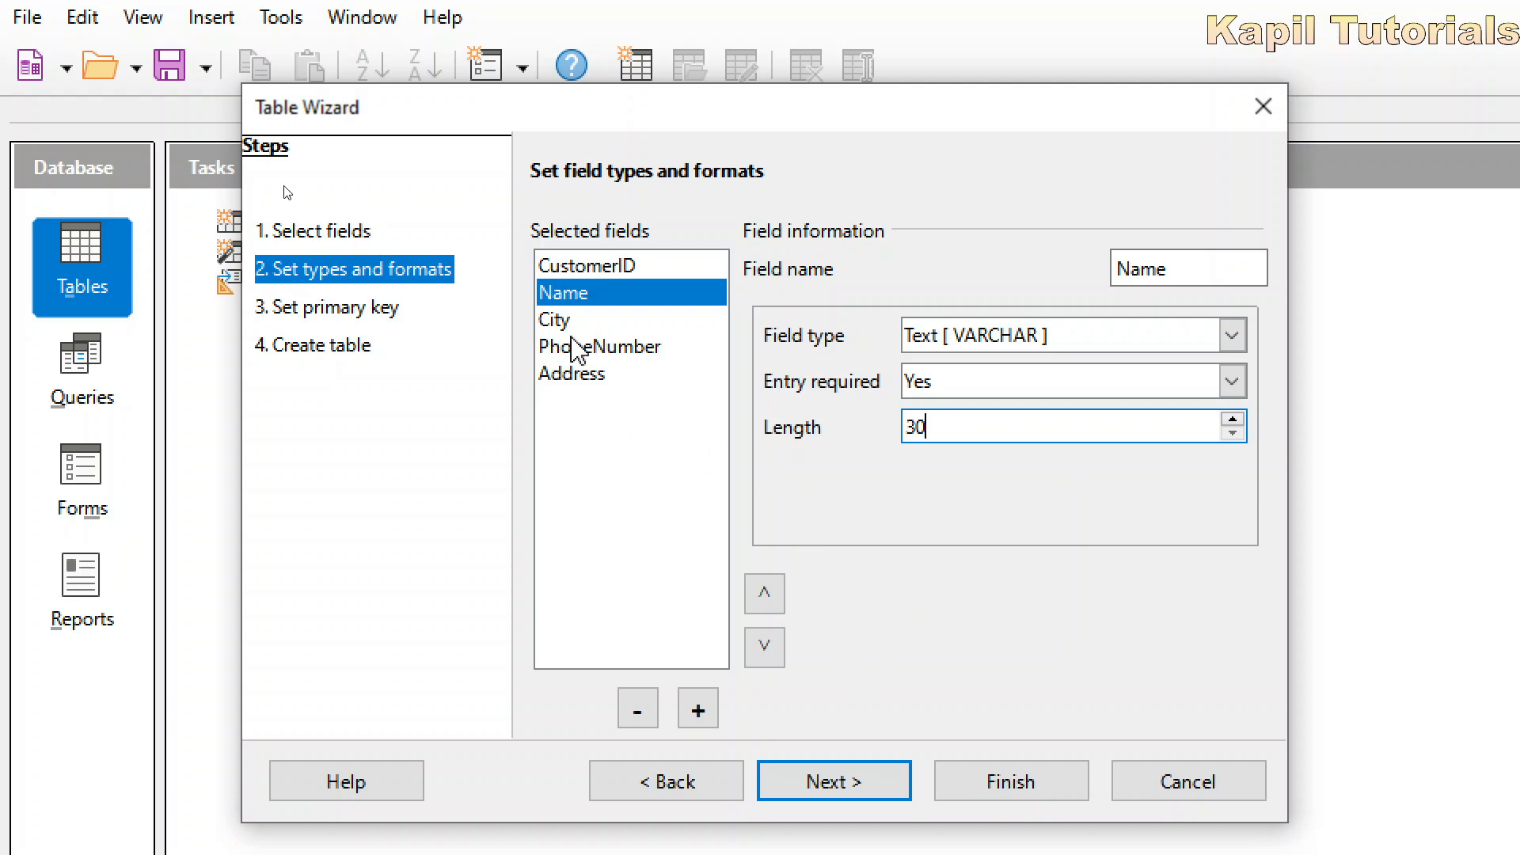
Set the City field's Entry required to Yes.
{"action": "left_click", "coordinate": [566, 326]}
{"action": "left_click", "coordinate": [1229, 381]}
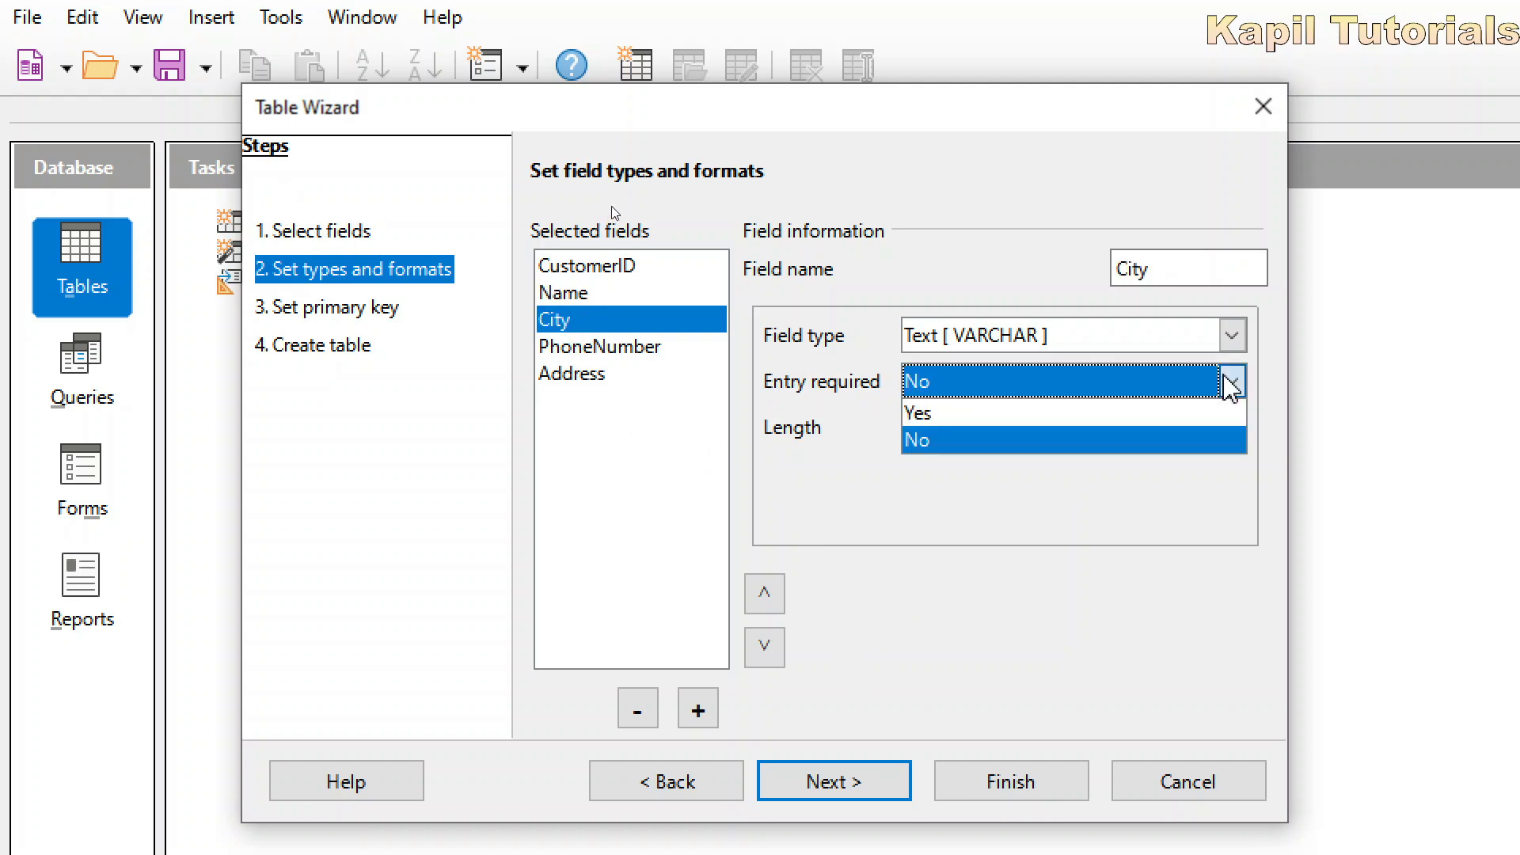
{"action": "left_click", "coordinate": [1067, 413]}
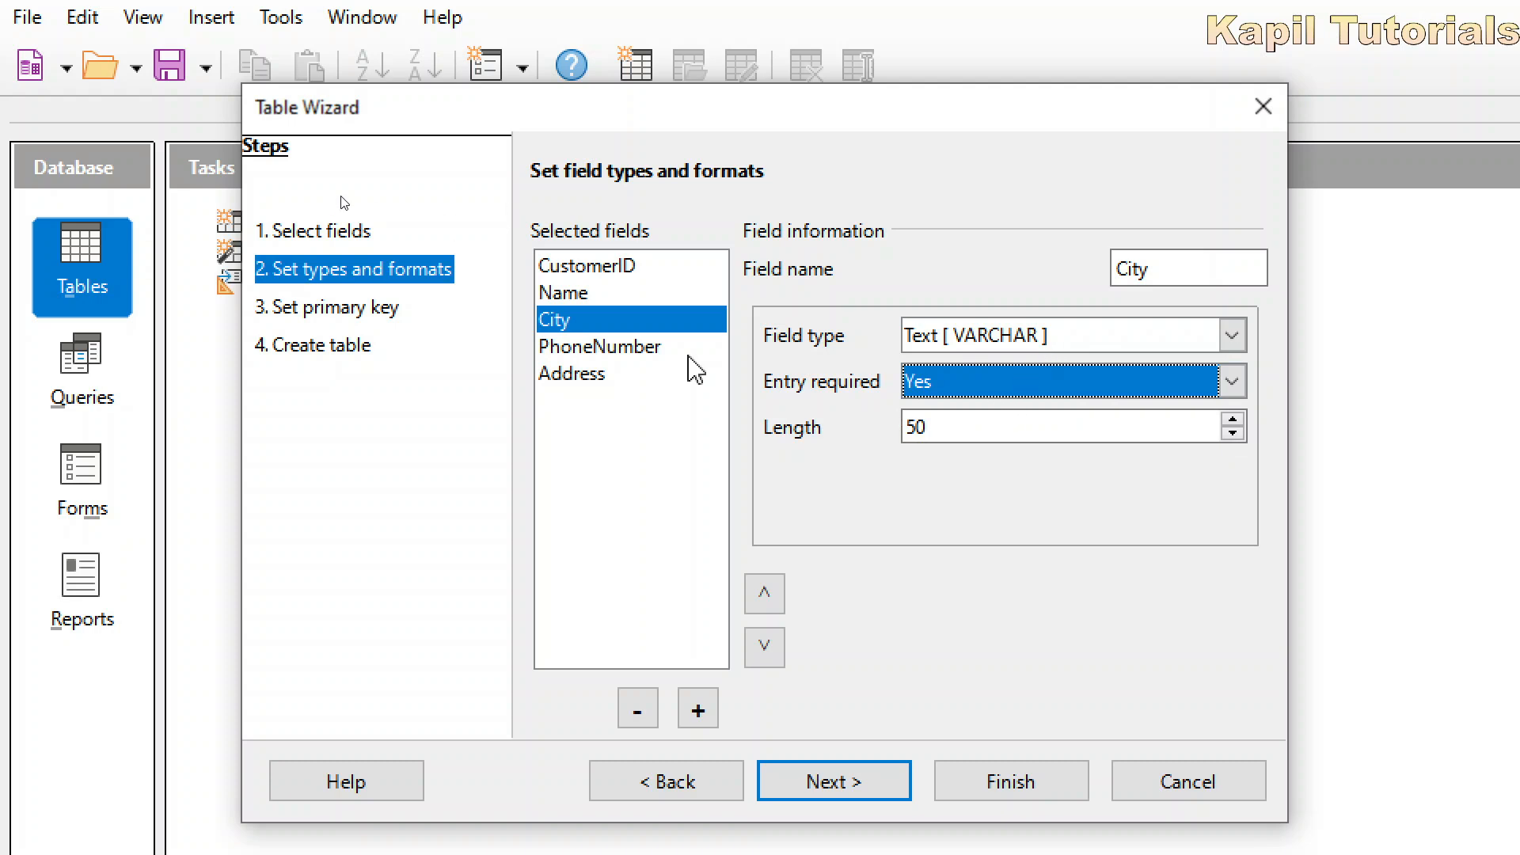
{"action": "left_click", "coordinate": [608, 345]}
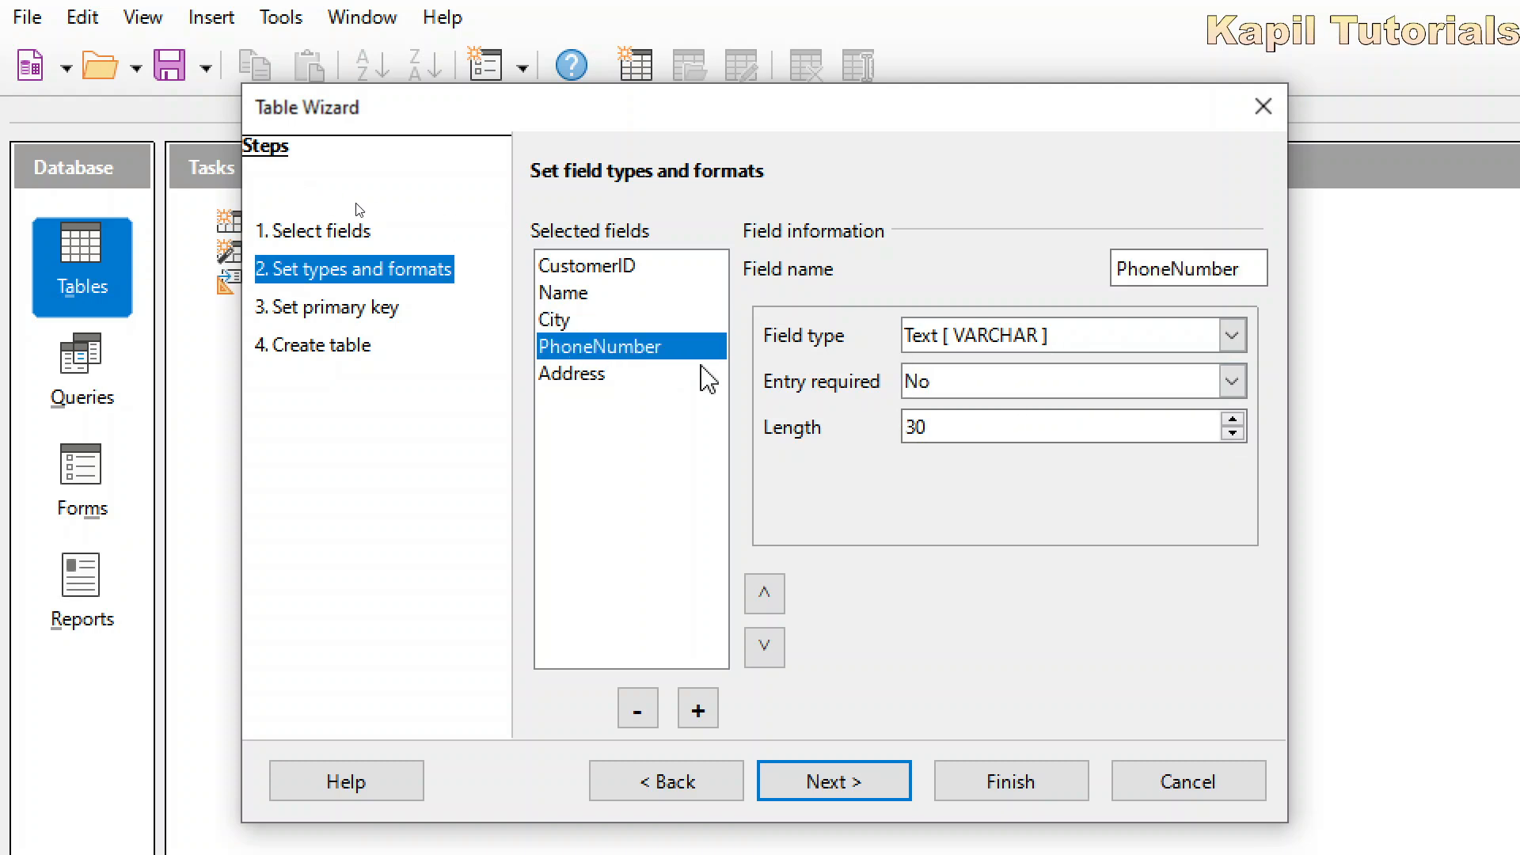
Change PhoneNumber's field type to Number [NUMERIC] with length 10.
{"action": "left_click", "coordinate": [1234, 335]}
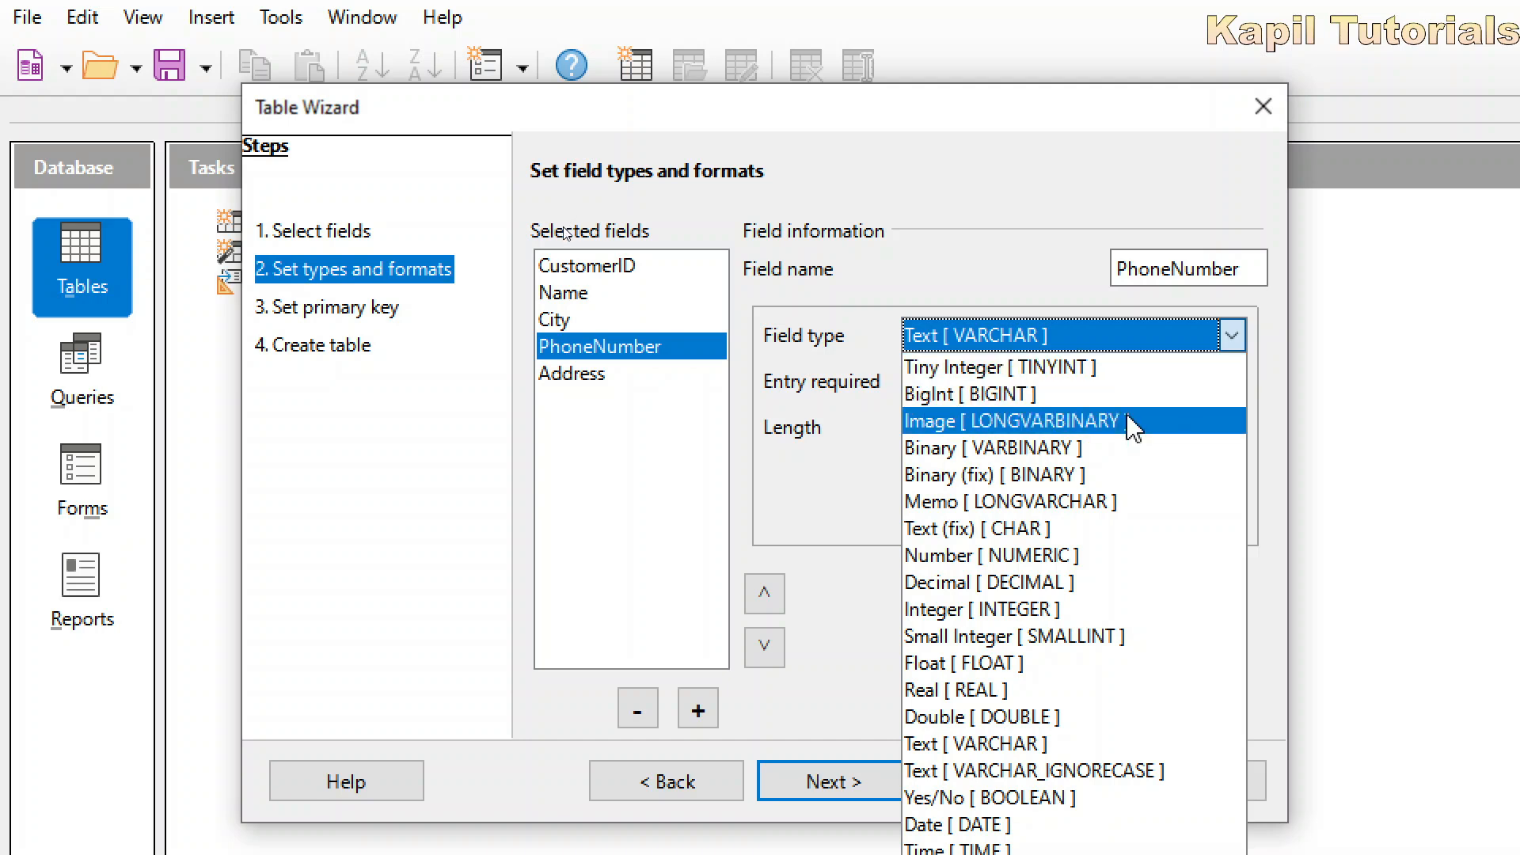
{"action": "left_click", "coordinate": [1261, 481]}
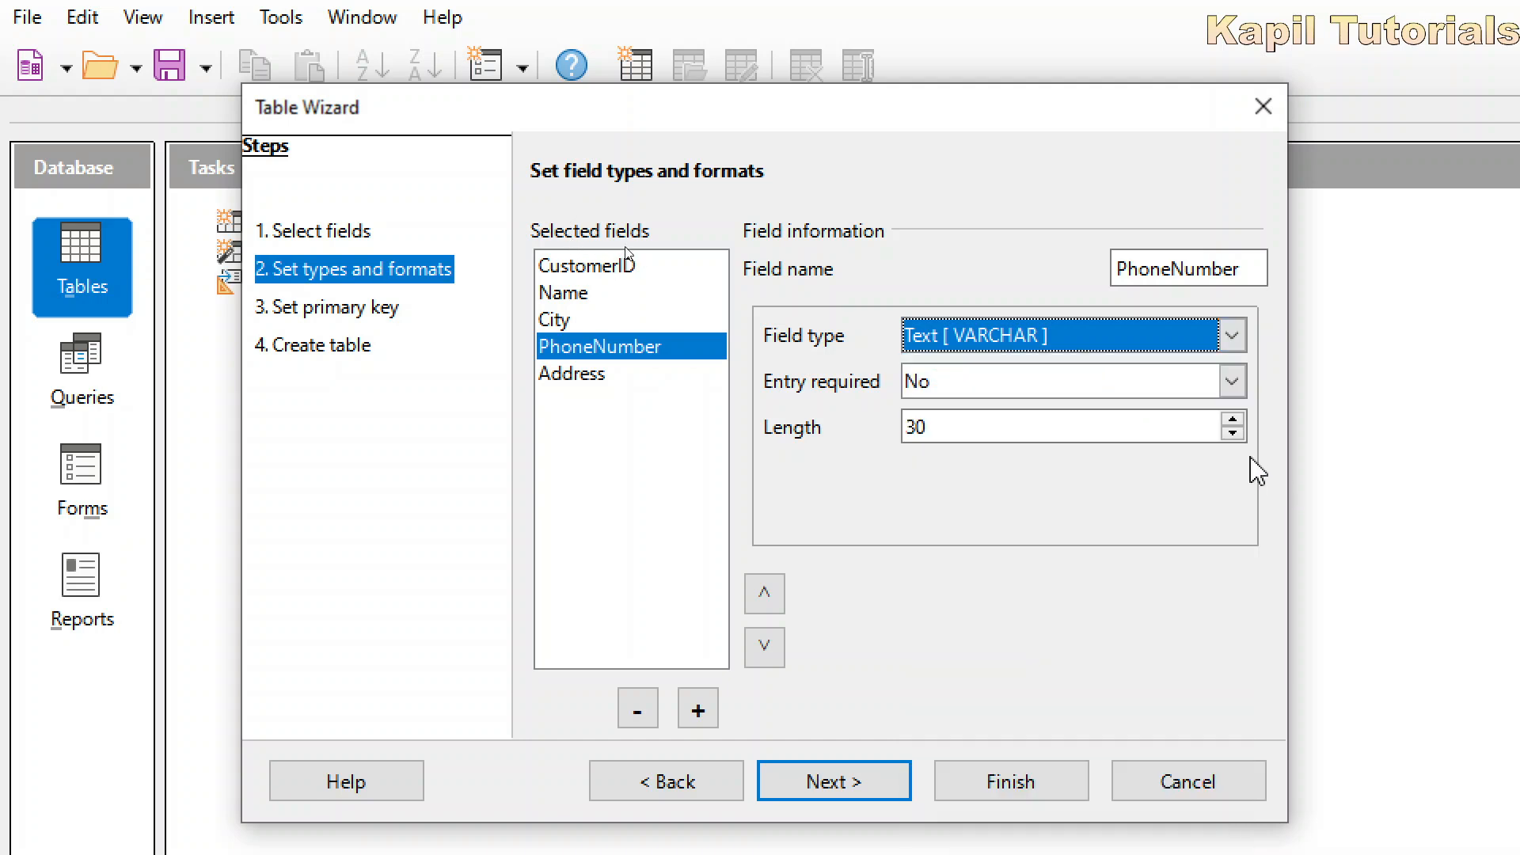
{"action": "left_click", "coordinate": [1233, 336]}
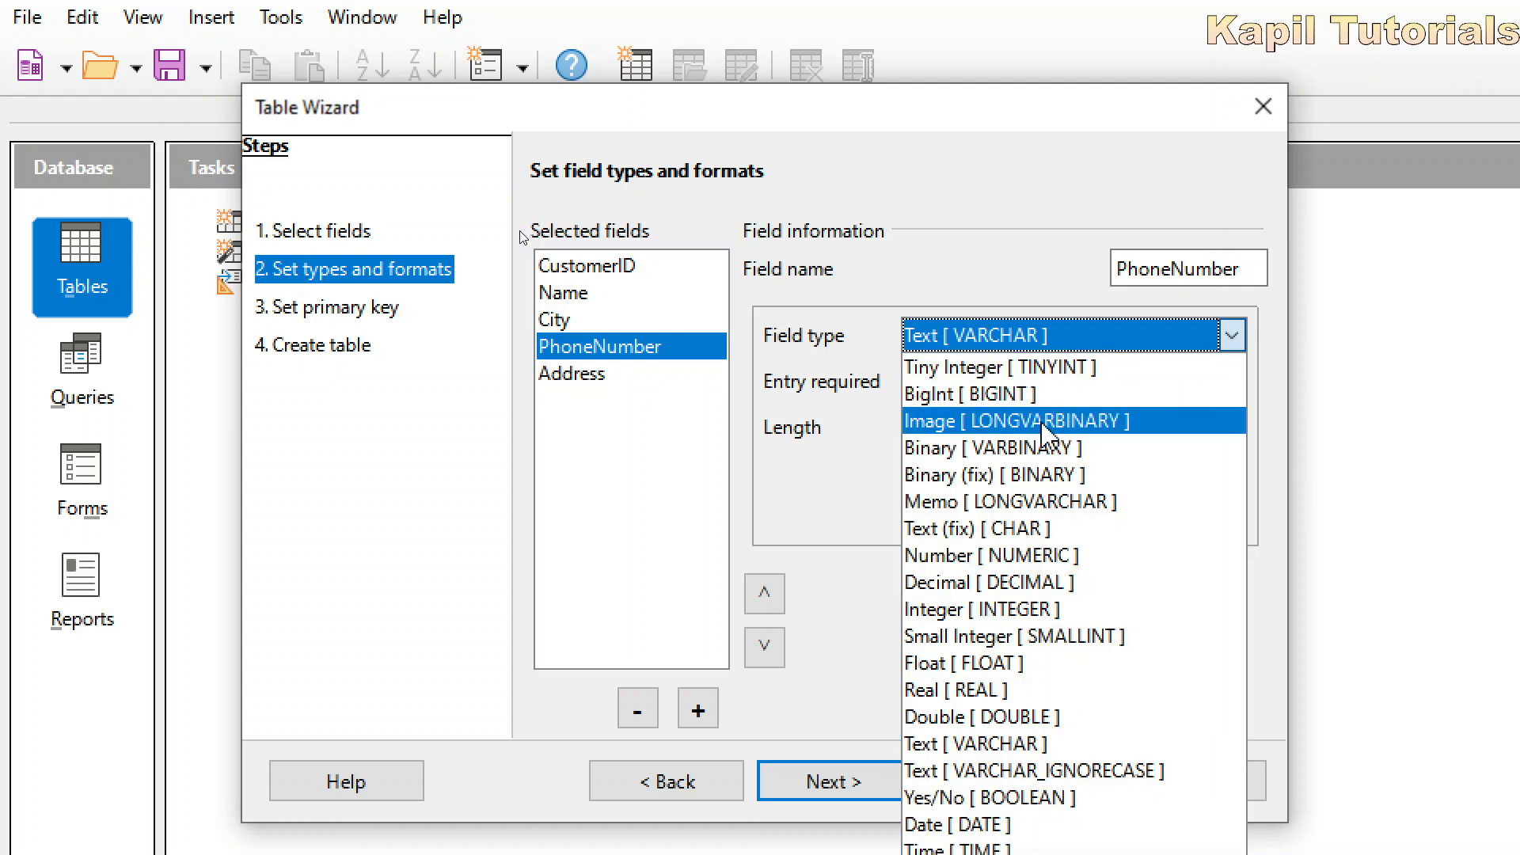
{"action": "left_click", "coordinate": [999, 561]}
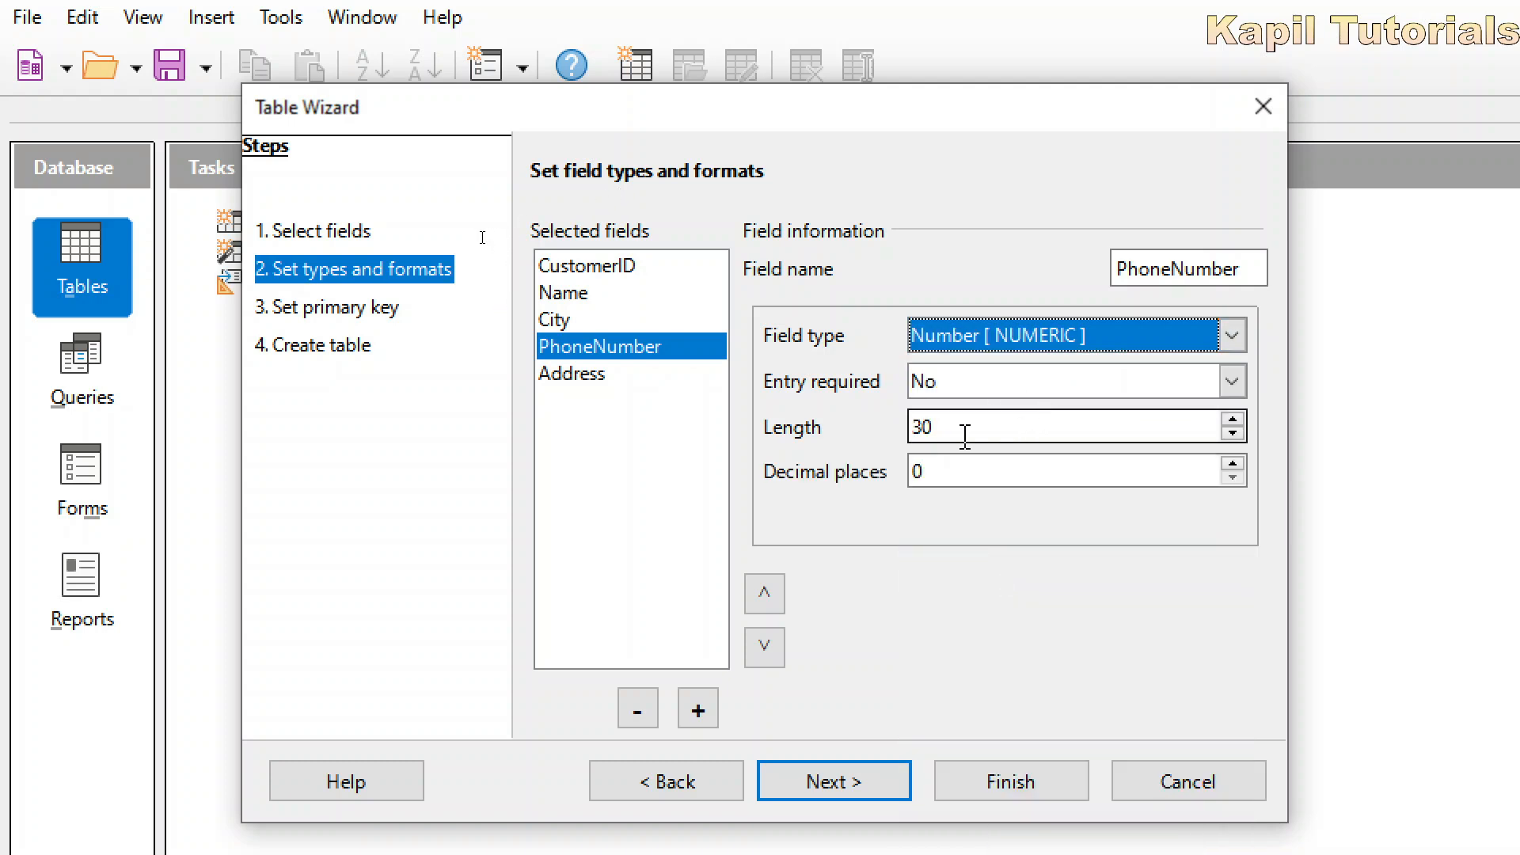
{"action": "left_click", "coordinate": [1233, 434]}
{"action": "left_click", "coordinate": [1235, 421]}
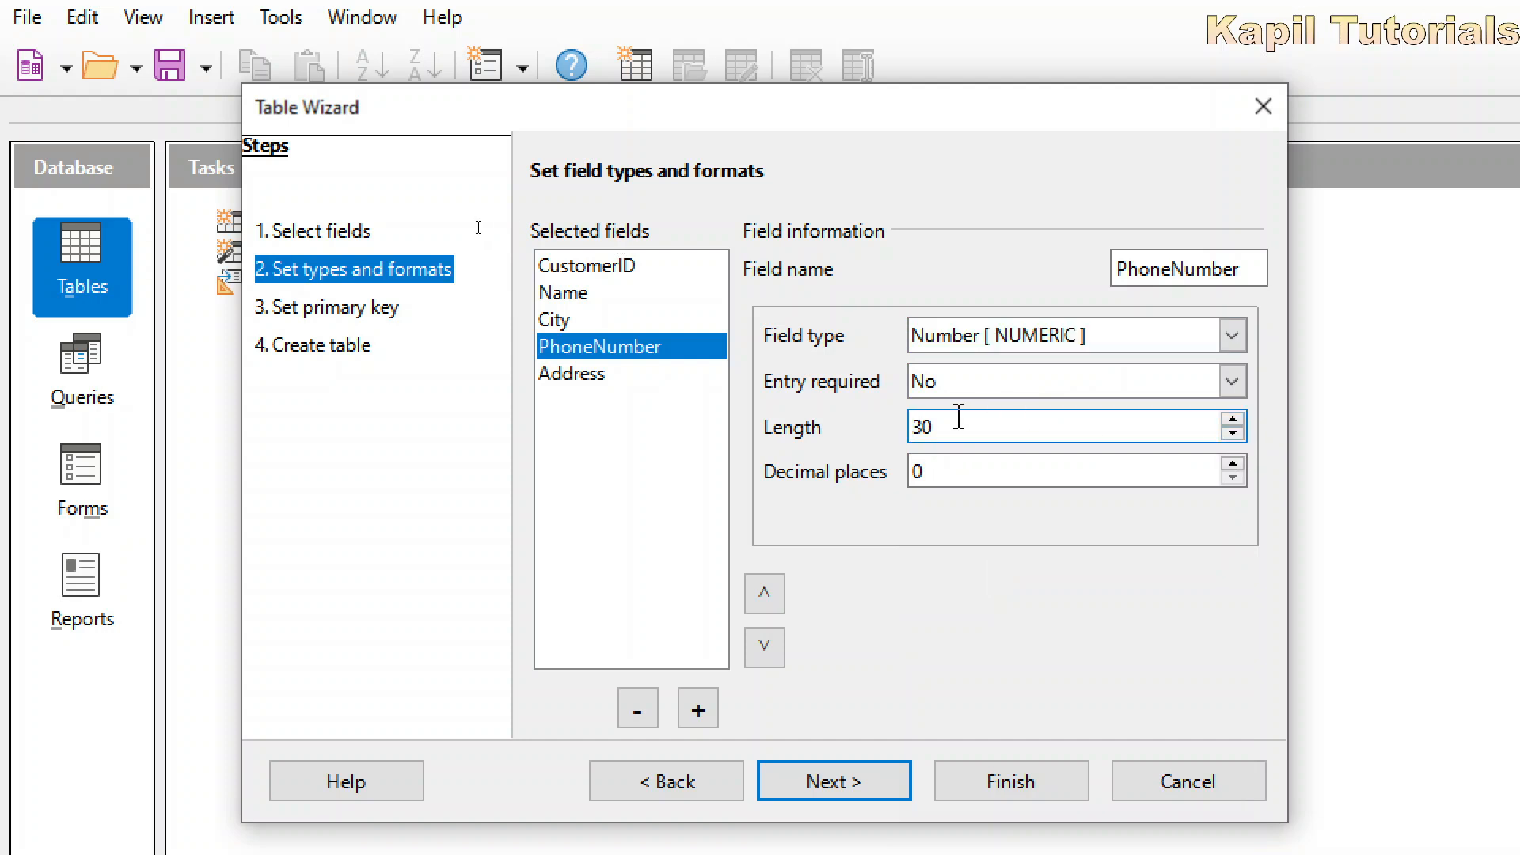
{"action": "left_click", "coordinate": [1233, 433]}
{"action": "left_click", "coordinate": [1233, 434]}
{"action": "left_click", "coordinate": [1233, 434]}
{"action": "left_click", "coordinate": [1233, 434]}
{"action": "left_click_drag", "start_coordinate": [981, 430], "coordinate": [882, 428]}
{"action": "type", "text": "10"}
Make PhoneNumber a required field and rename it Mobile No.
{"action": "left_click", "coordinate": [1137, 381]}
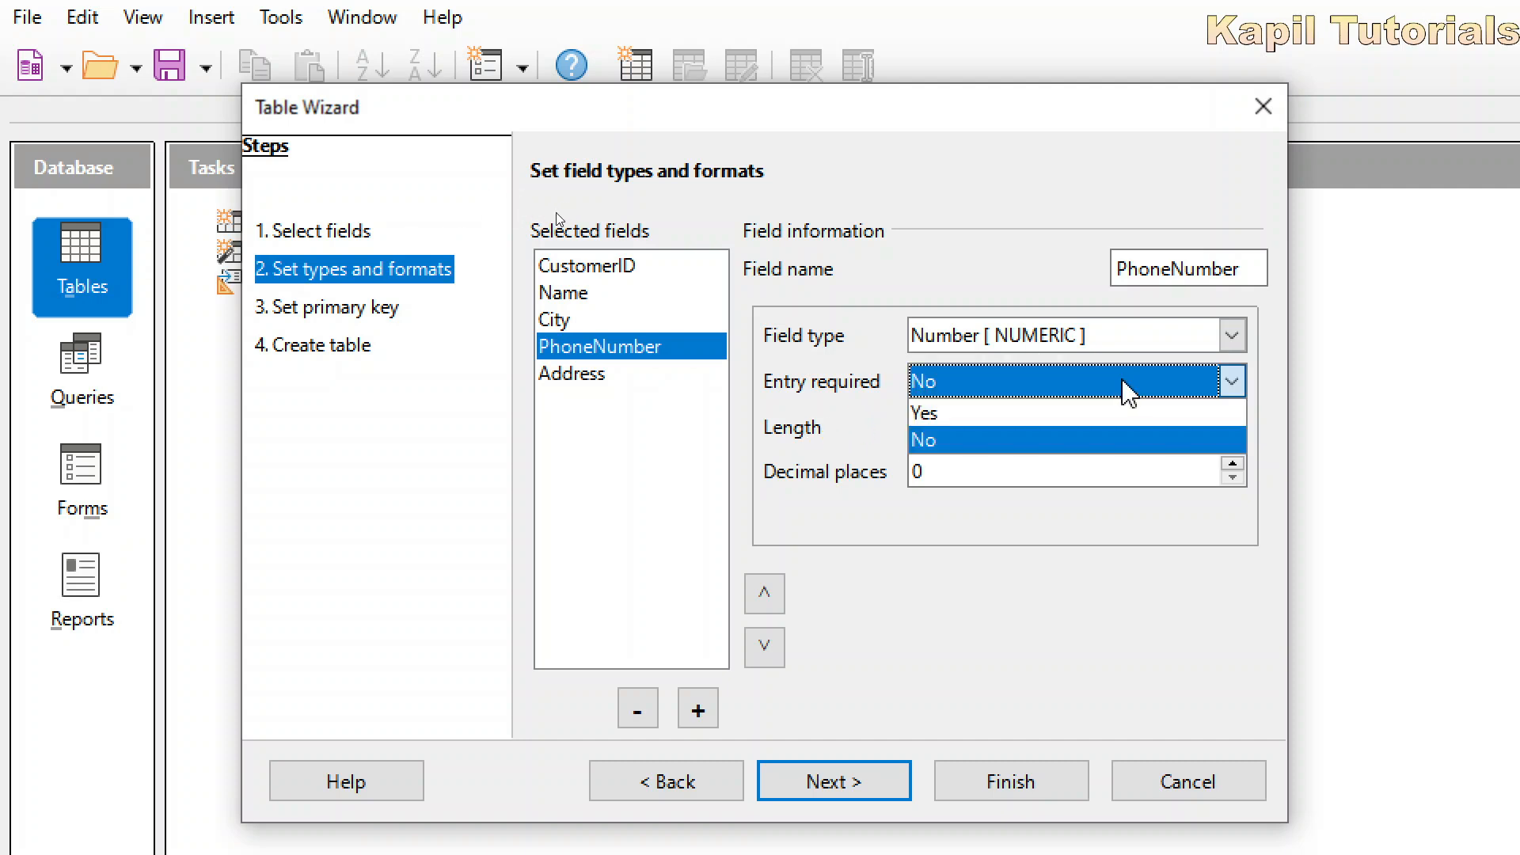
{"action": "left_click", "coordinate": [1047, 413]}
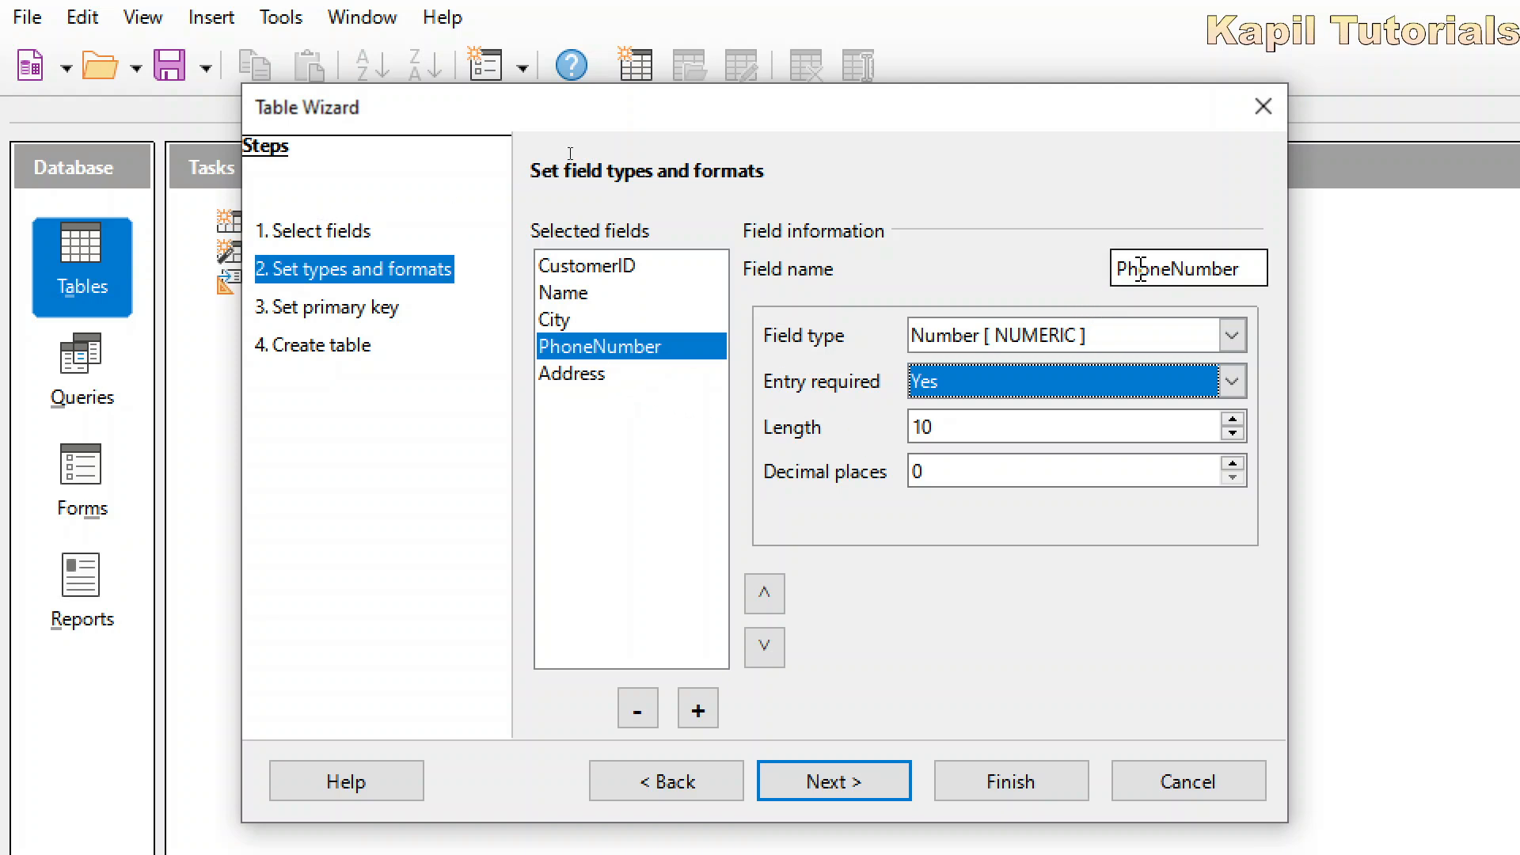
{"action": "double_click", "coordinate": [1215, 269]}
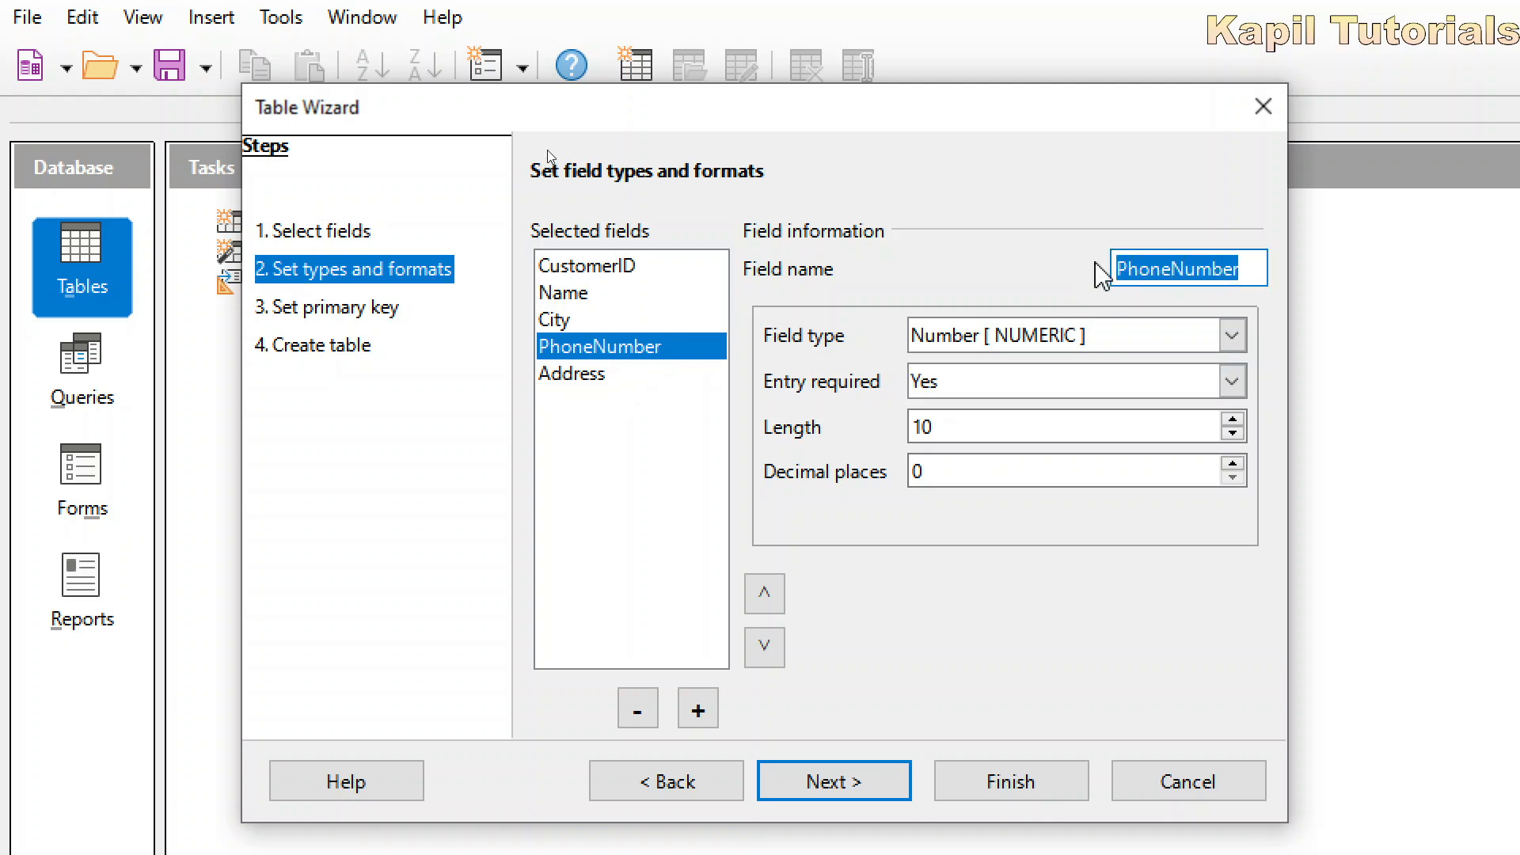
{"action": "type", "text": "Mobile"}
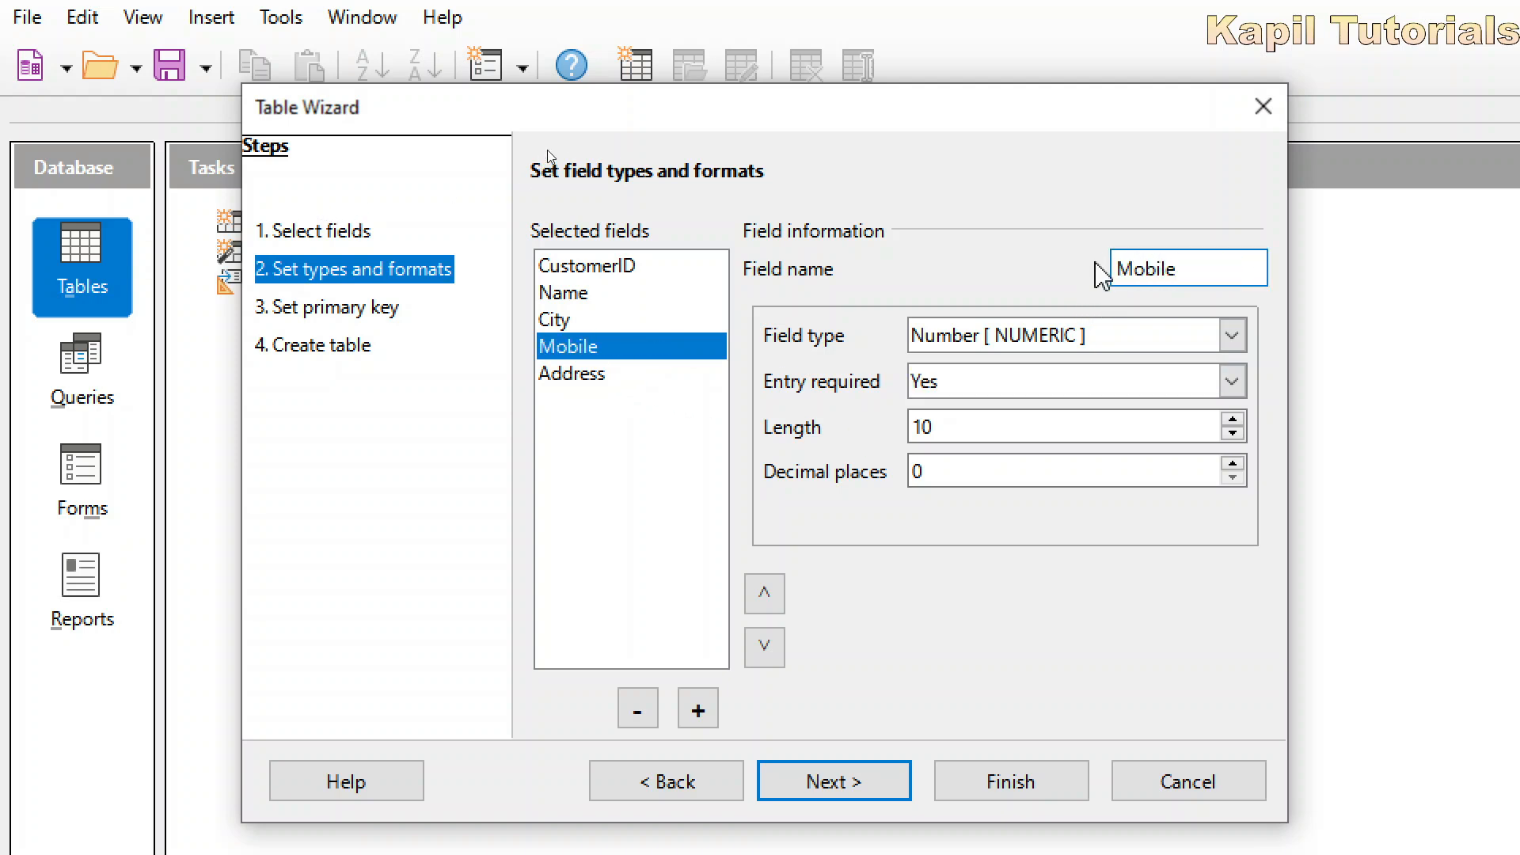
{"action": "type", "text": " No"}
{"action": "left_click", "coordinate": [582, 375]}
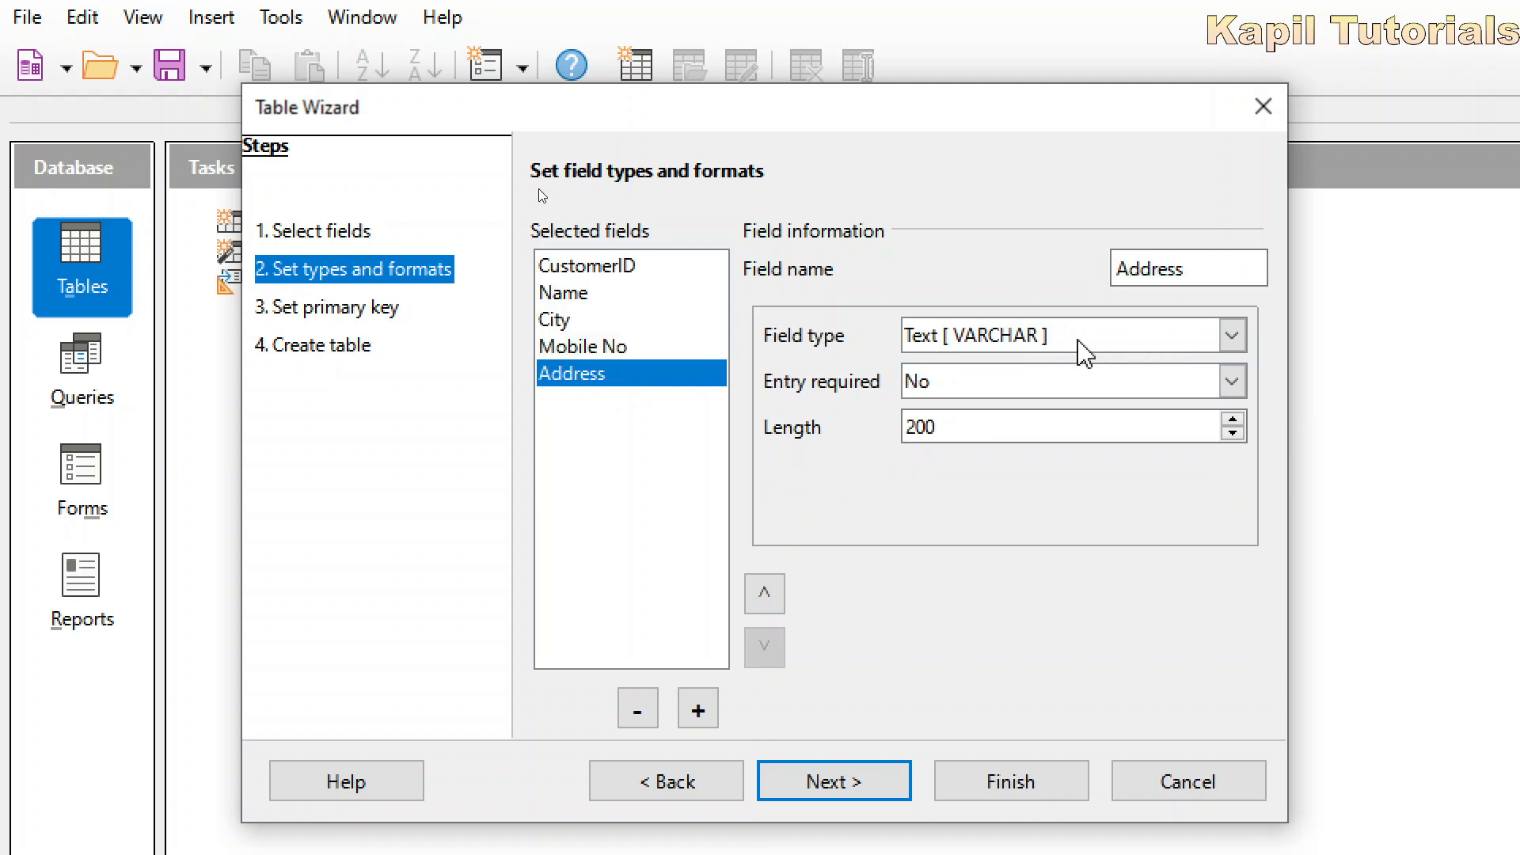
Keep Address not required and advance the wizard to the primary key step.
{"action": "left_click", "coordinate": [976, 387]}
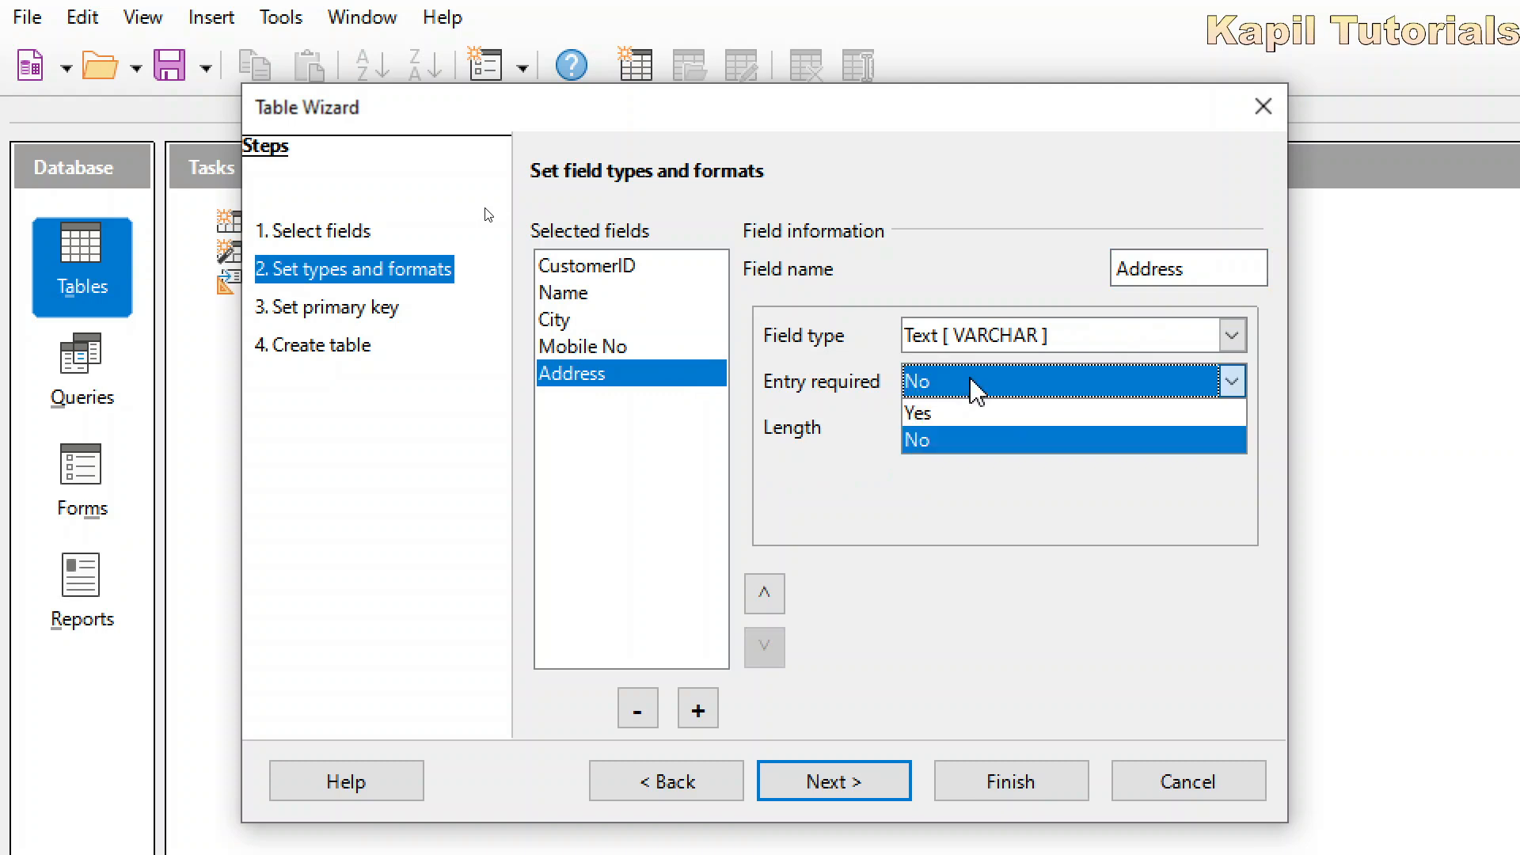
{"action": "left_click", "coordinate": [967, 442]}
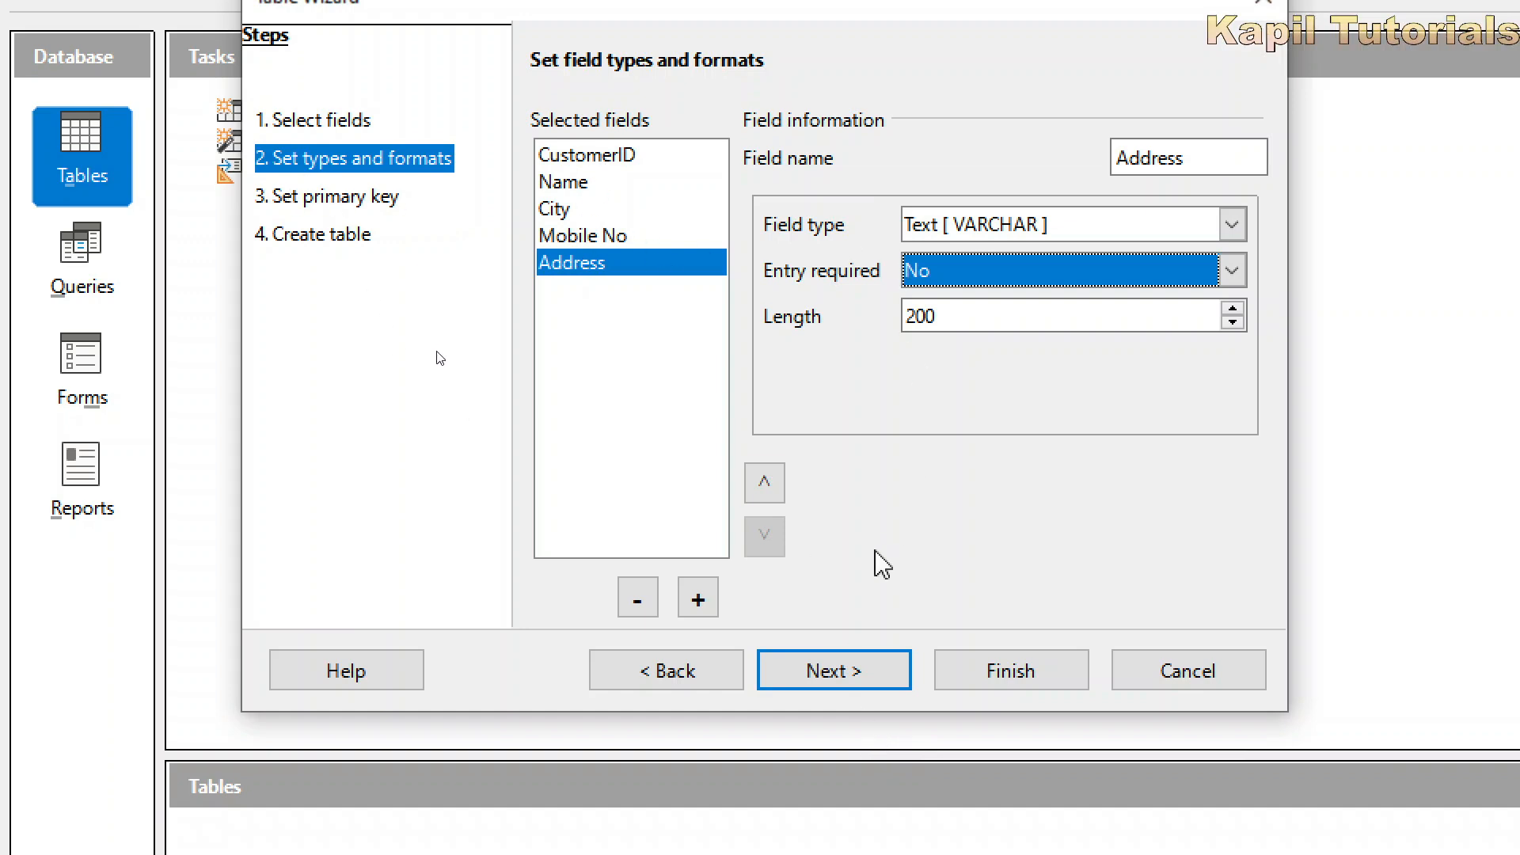
{"action": "left_click", "coordinate": [820, 679]}
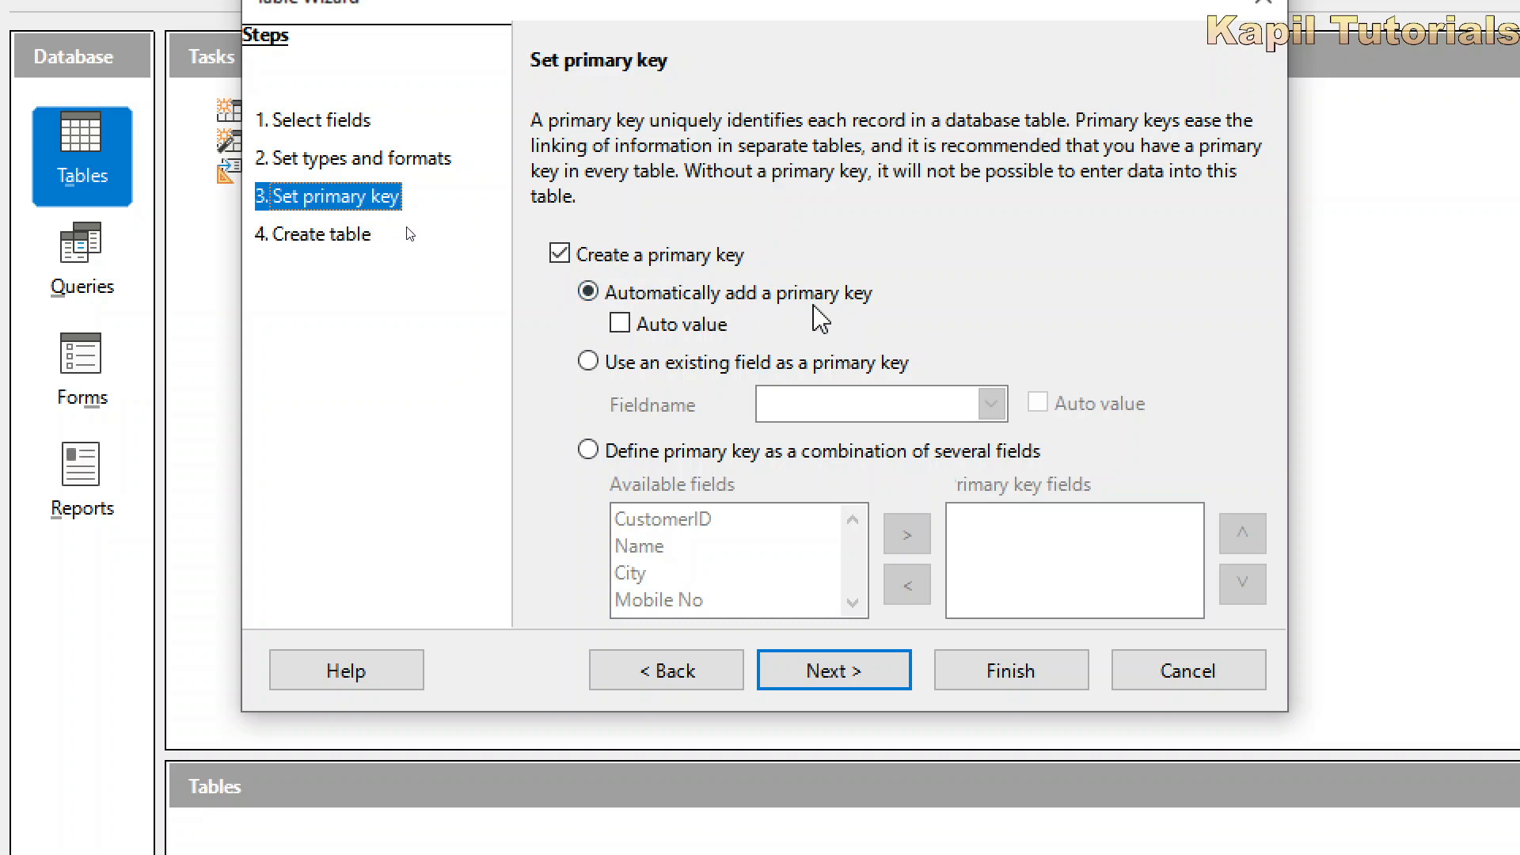
Use the existing CustomerID field as the primary key, leaving Auto value off, and continue.
{"action": "left_click", "coordinate": [587, 362]}
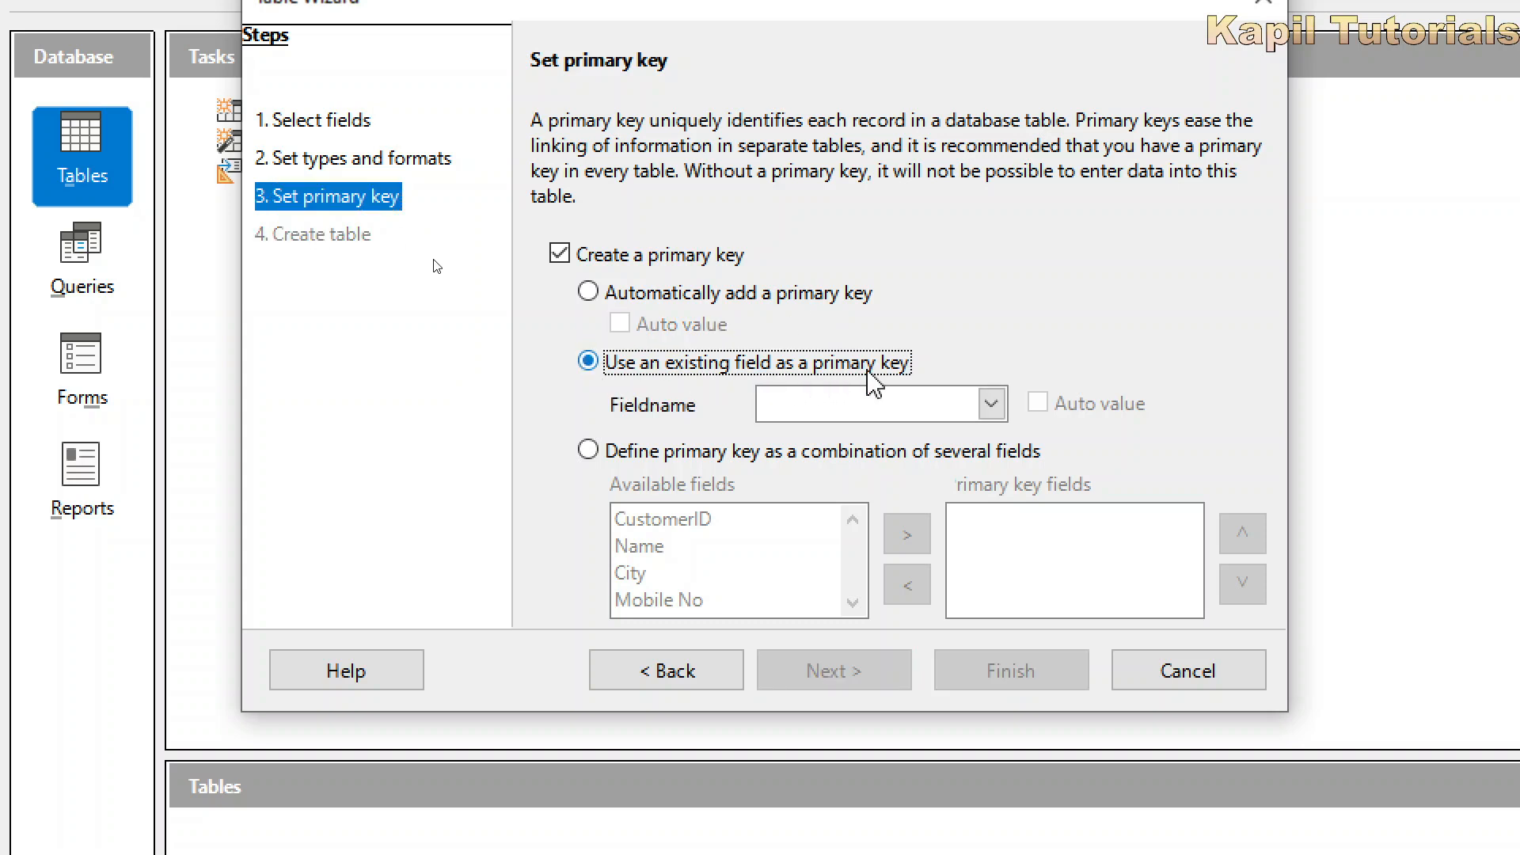
{"action": "left_click", "coordinate": [991, 405]}
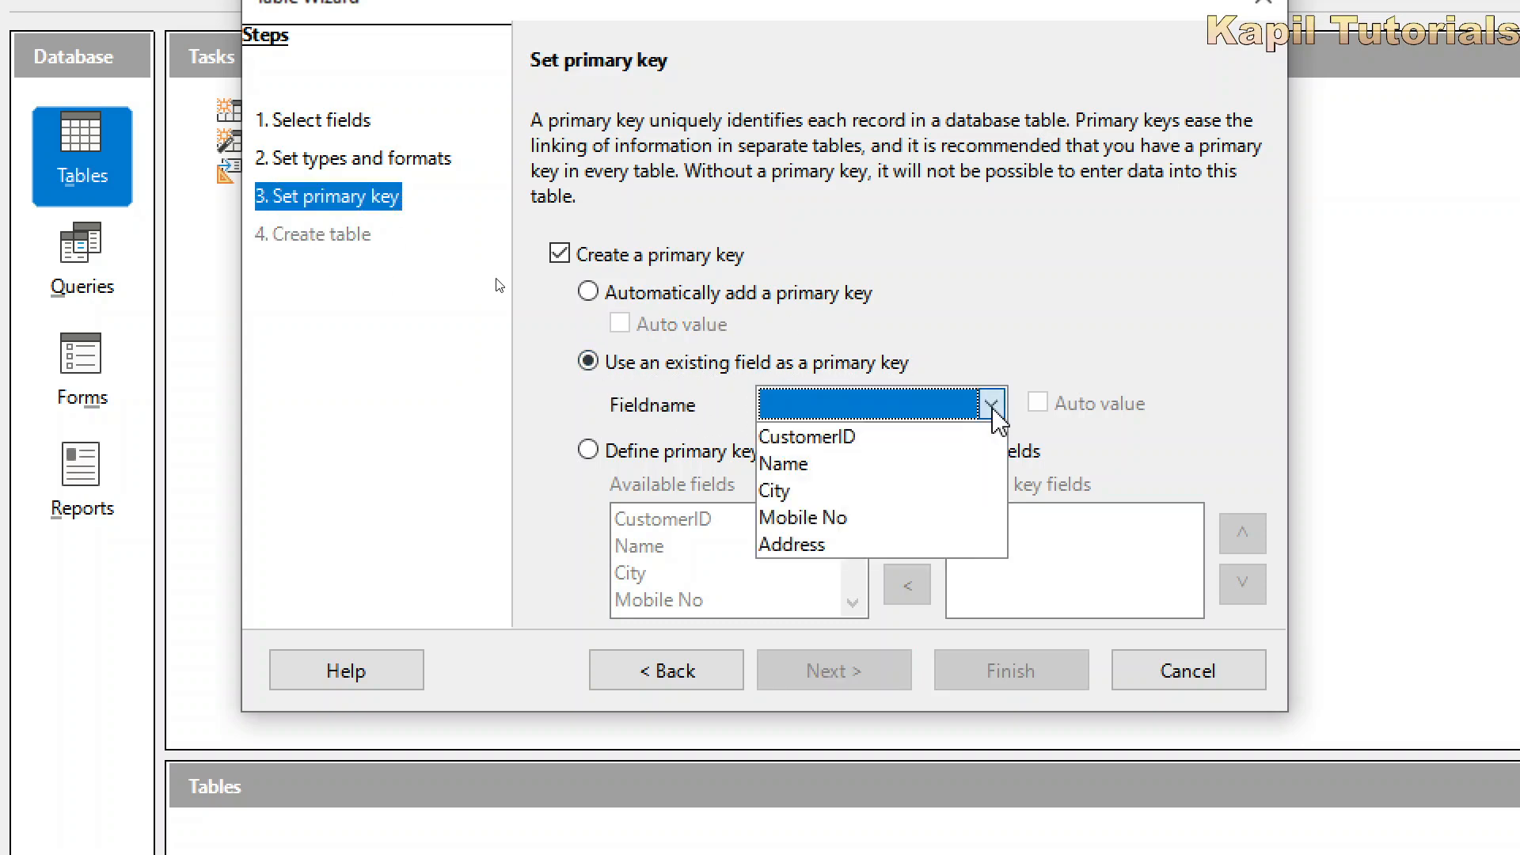
{"action": "left_click", "coordinate": [905, 438]}
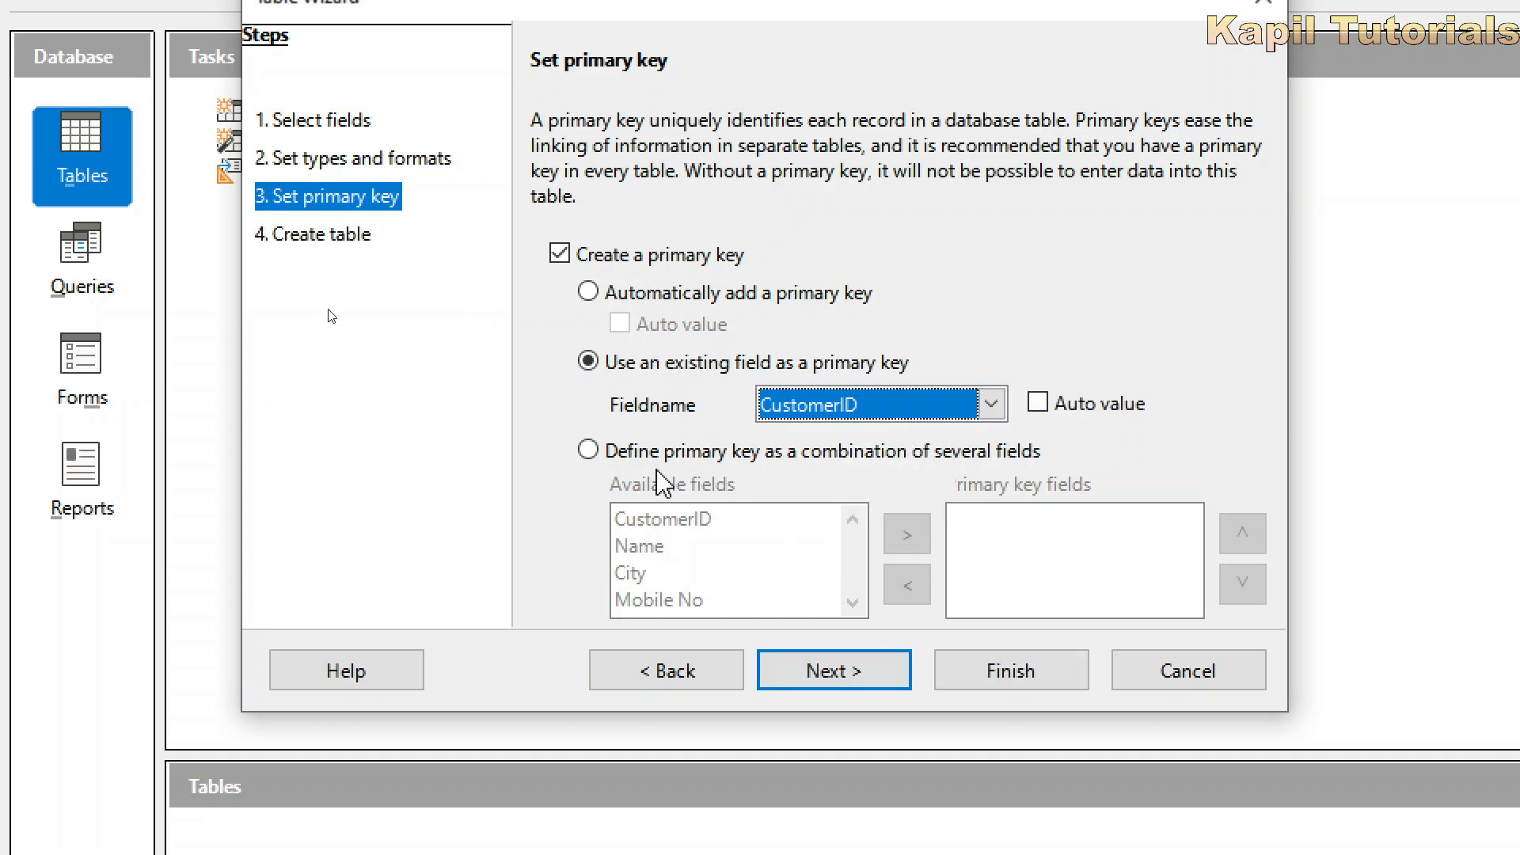
{"action": "left_click", "coordinate": [829, 684]}
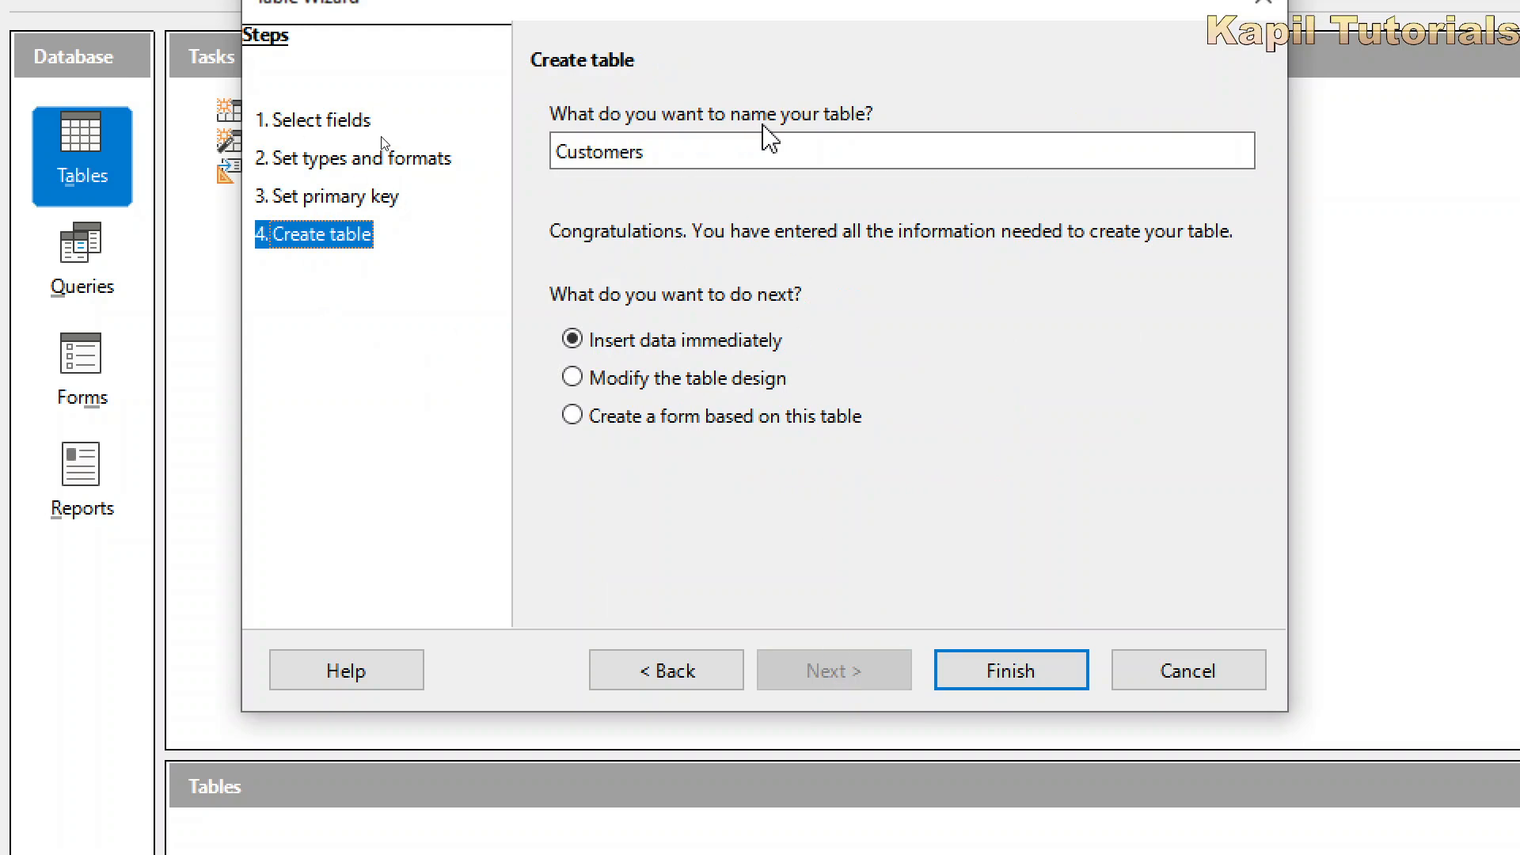
Name the table 'Customers info', finish with Insert data immediately, and maximise its data window.
{"action": "left_click", "coordinate": [657, 152]}
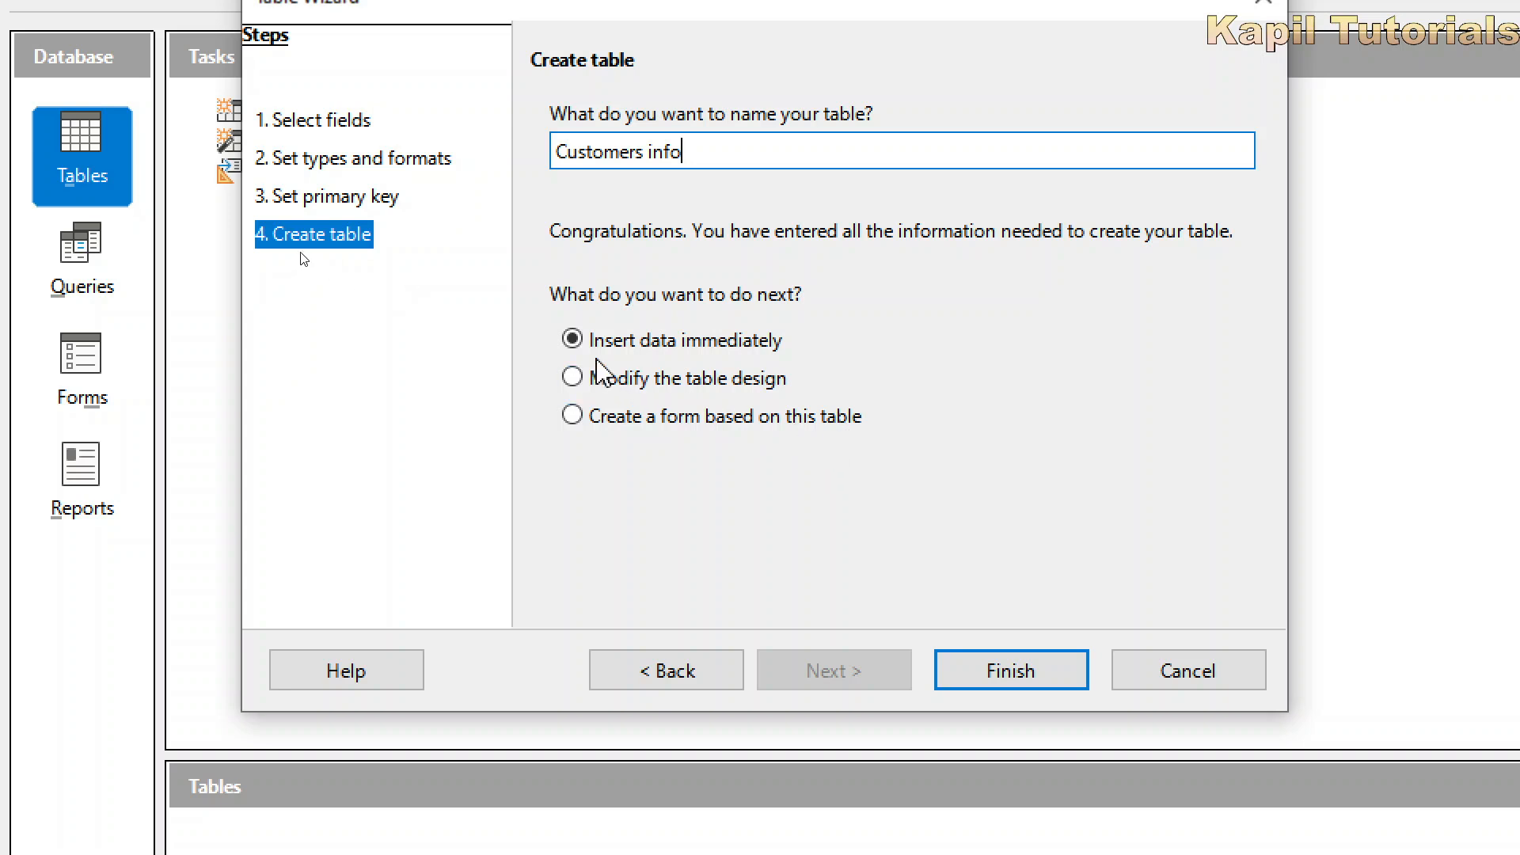
{"action": "left_click", "coordinate": [1022, 686]}
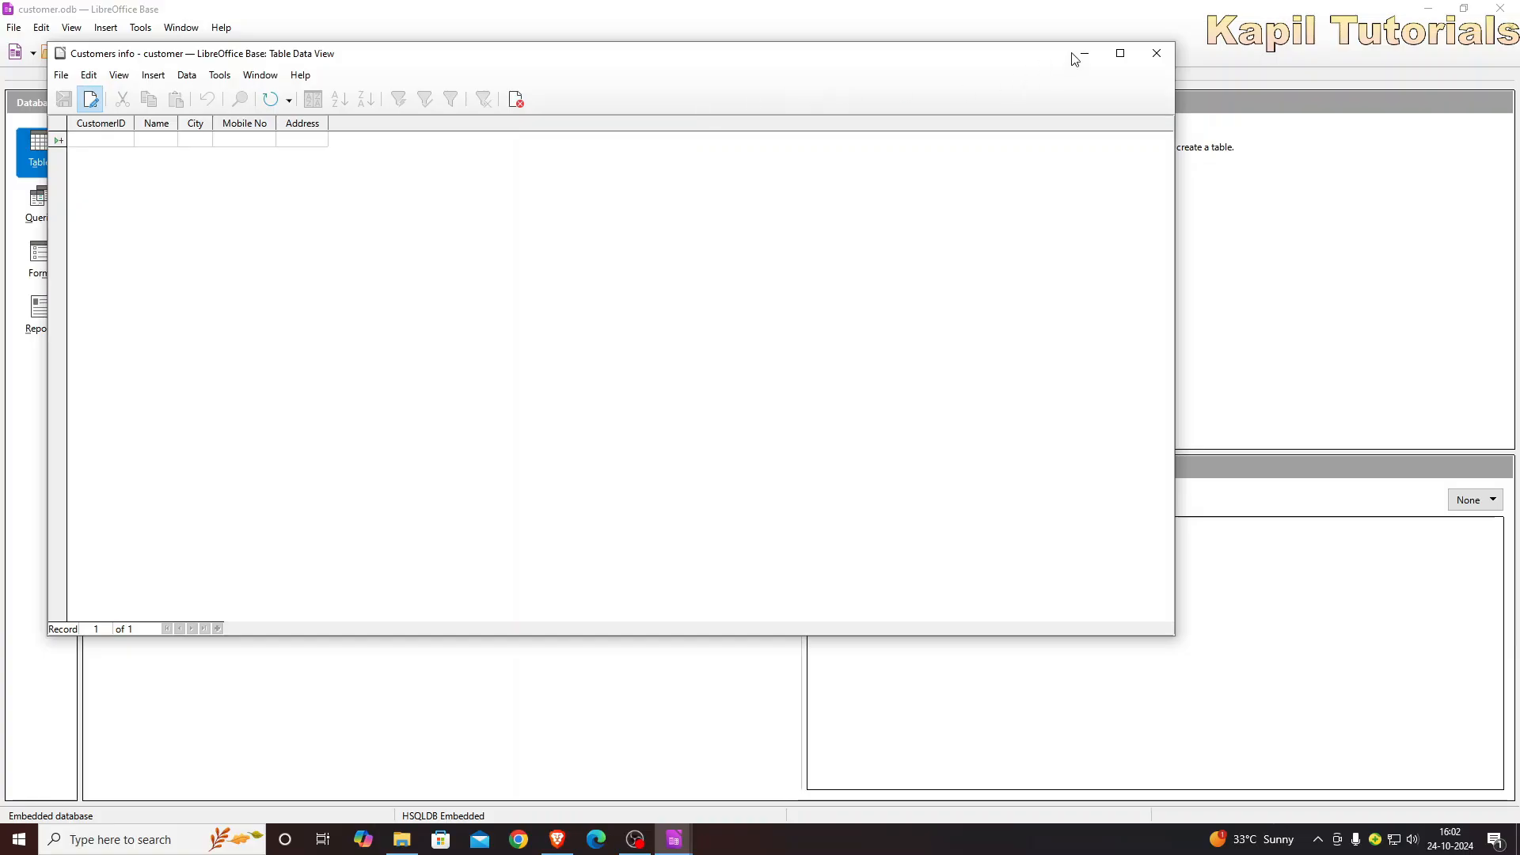
{"action": "left_click", "coordinate": [1121, 53]}
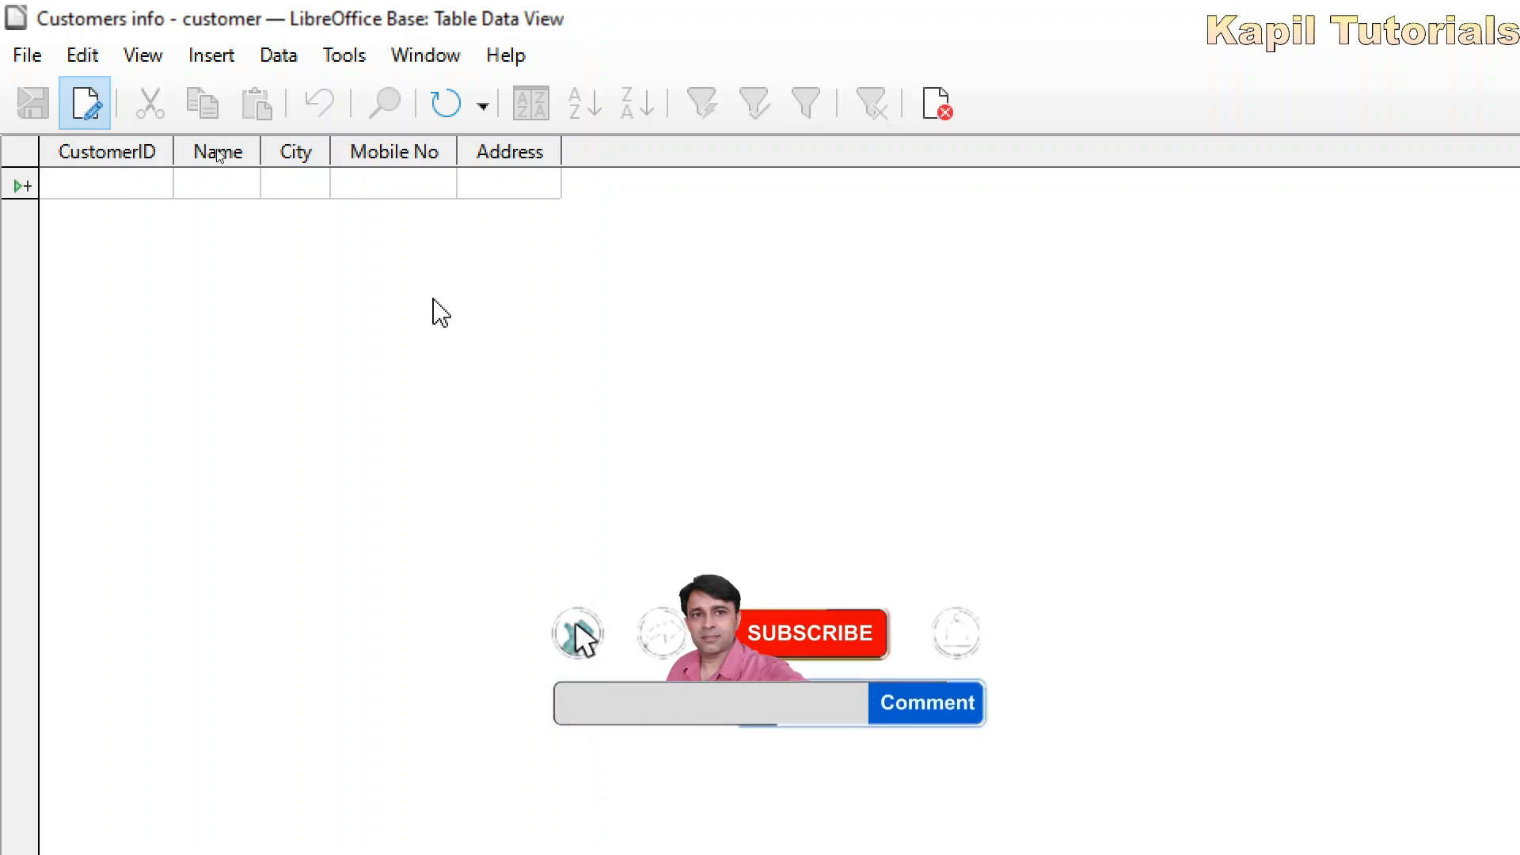
{"action": "type", "text": "101"}
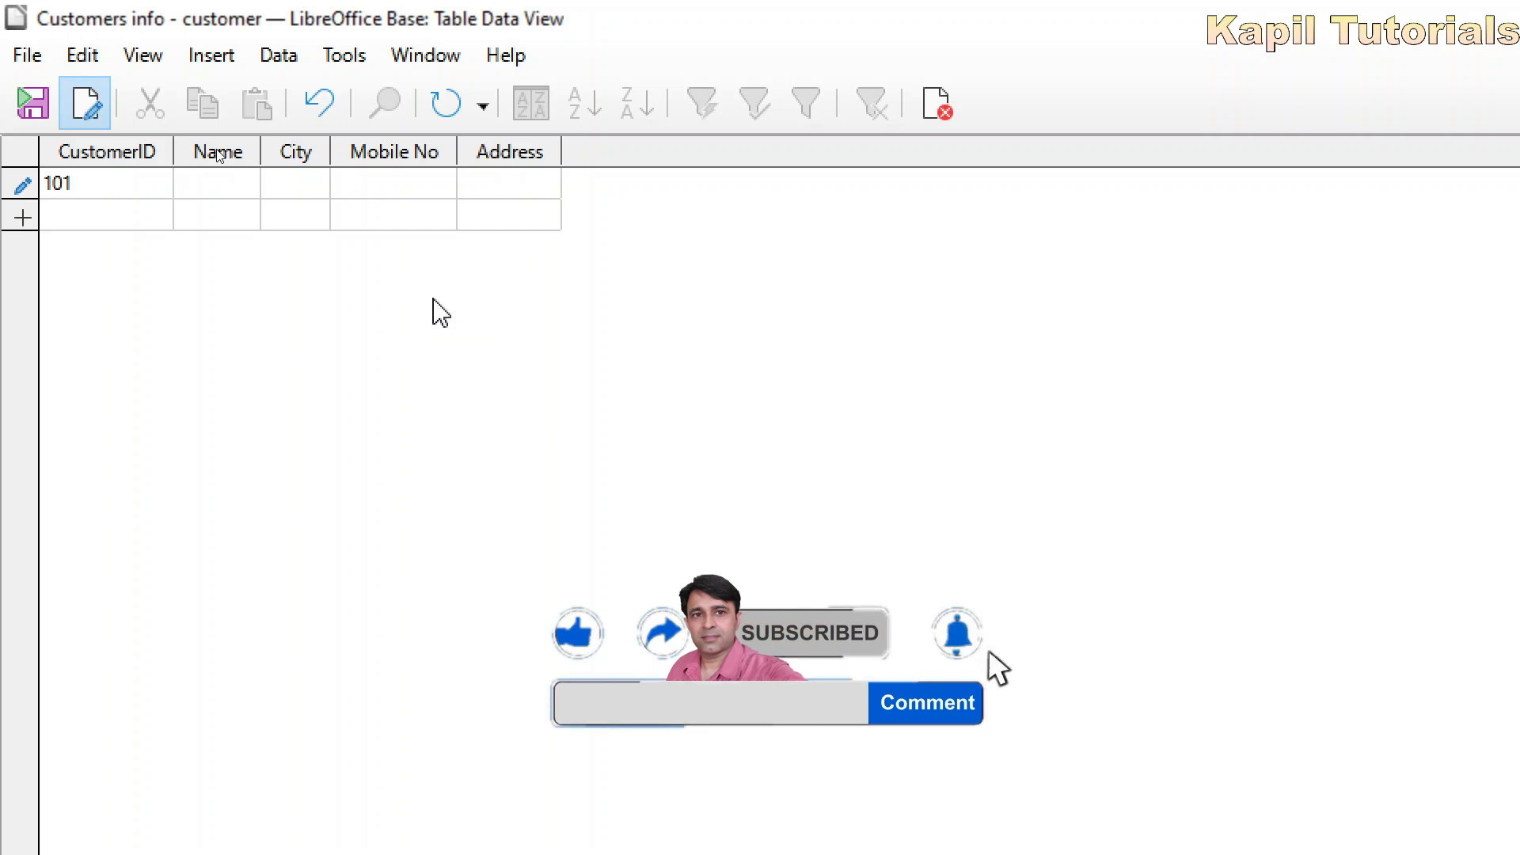
{"action": "key", "text": "Tab"}
{"action": "type", "text": "kkk"}
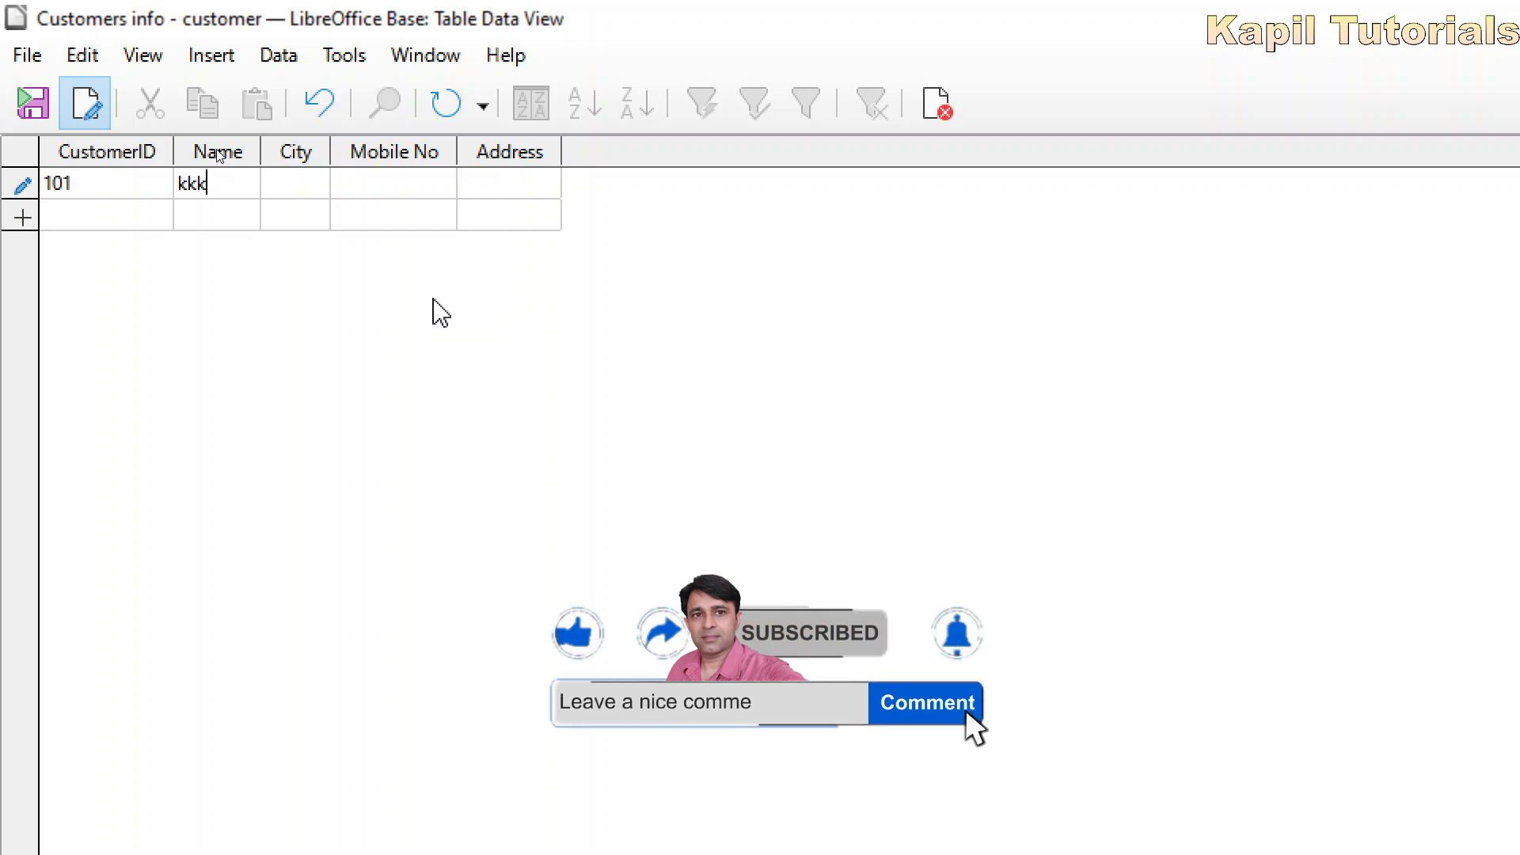
{"action": "key", "text": "Tab"}
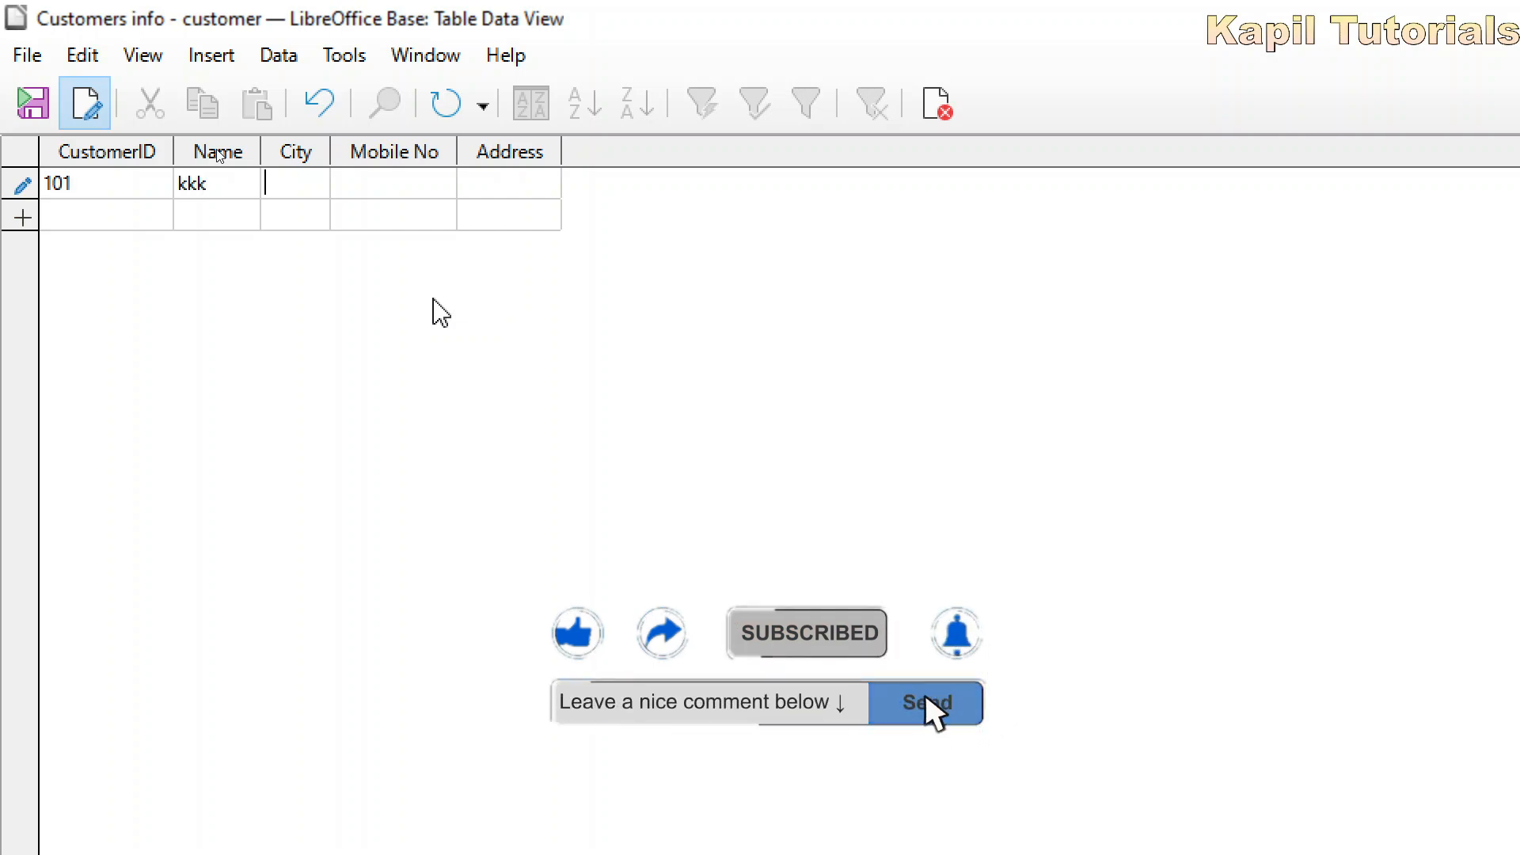
{"action": "type", "text": "kalka"}
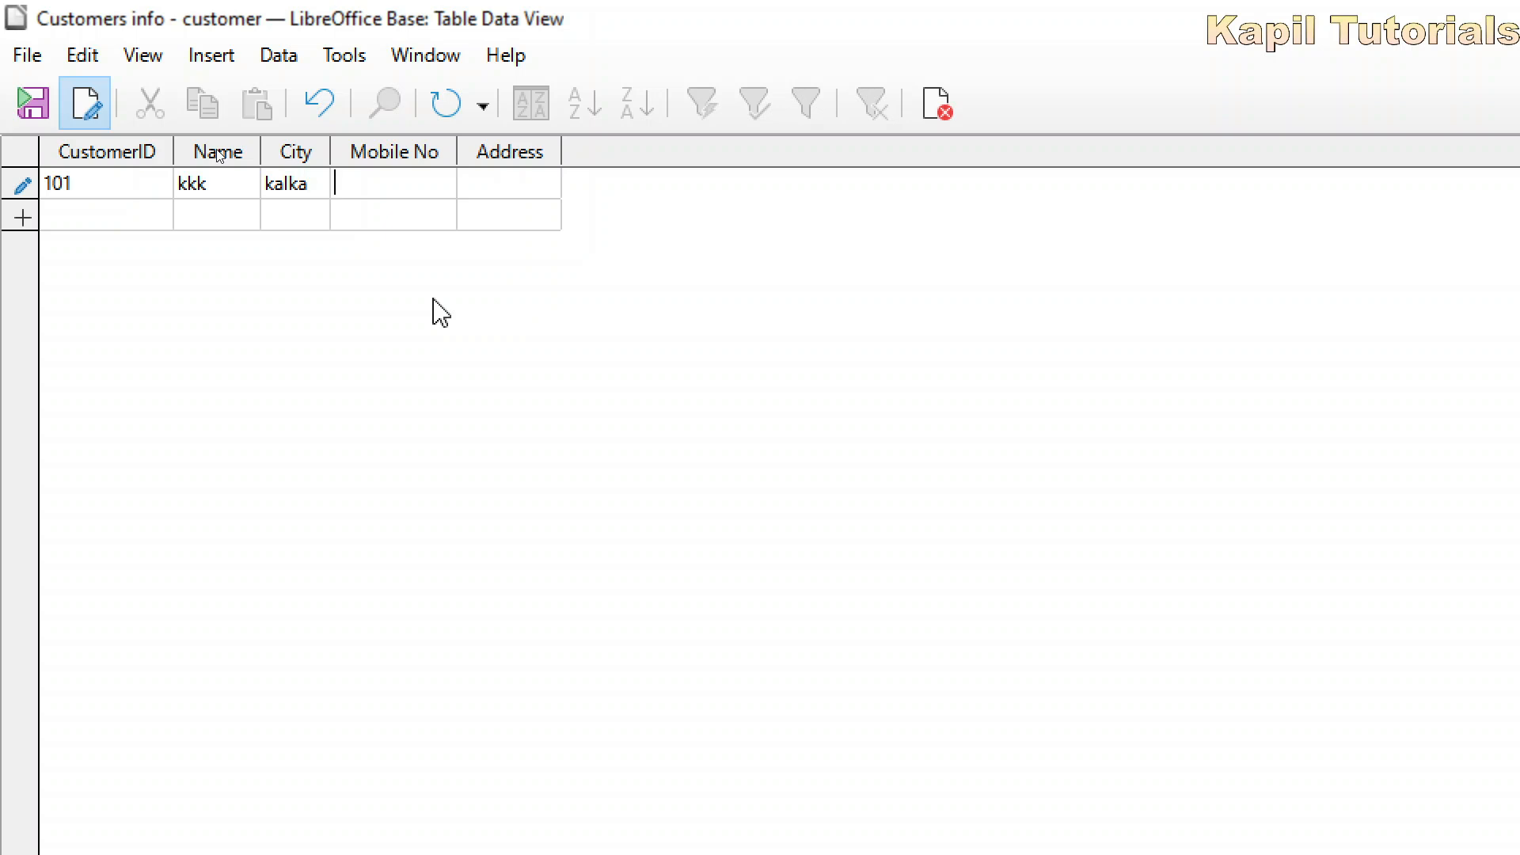
{"action": "type", "text": "8787878787"}
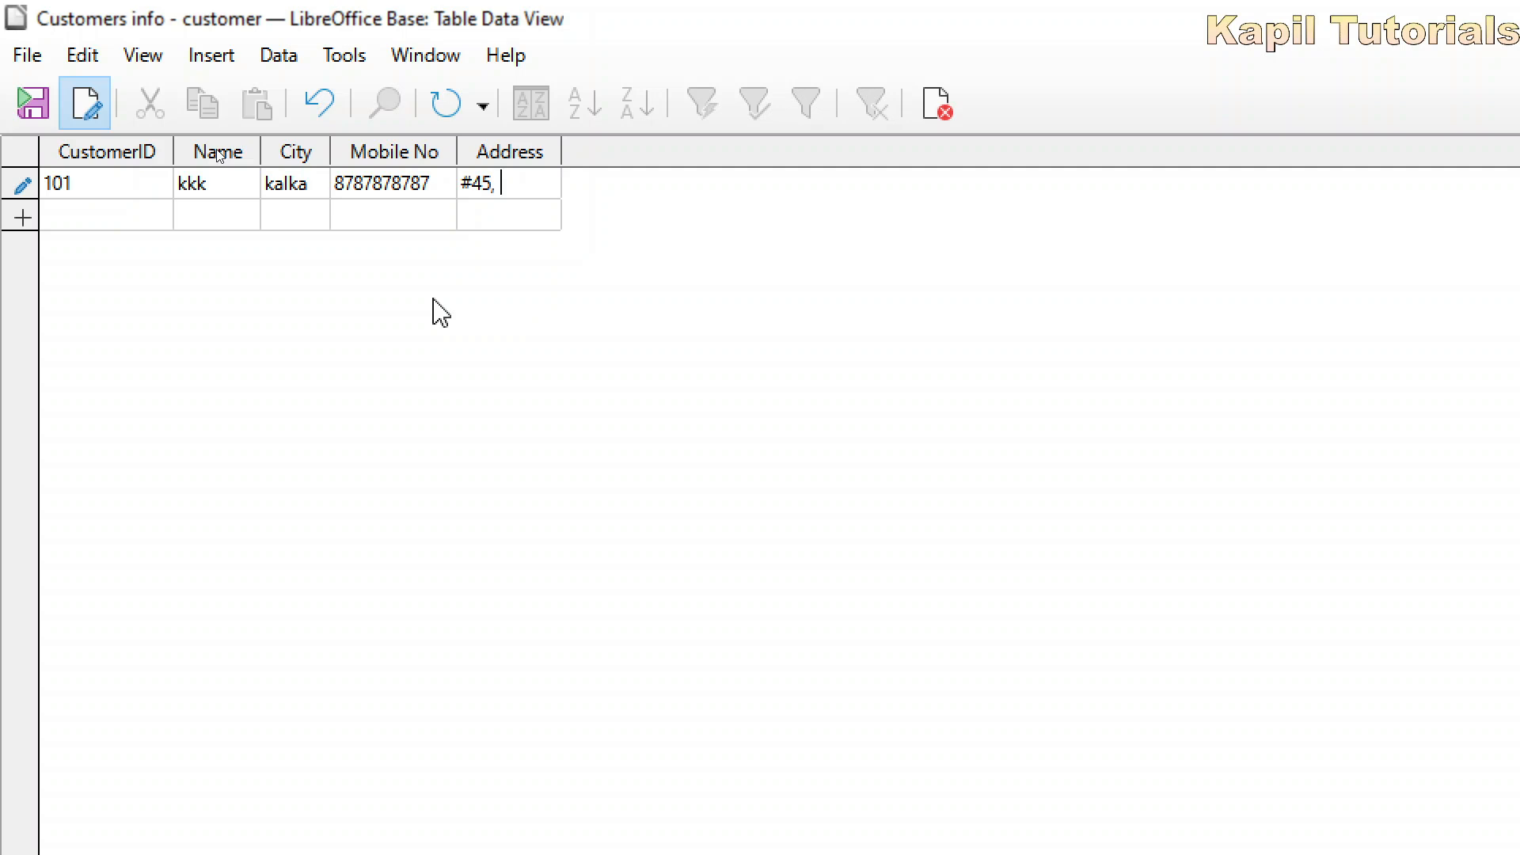
{"action": "type", "text": "abc "}
{"action": "type", "text": "mohalla,"}
{"action": "key", "text": "Tab"}
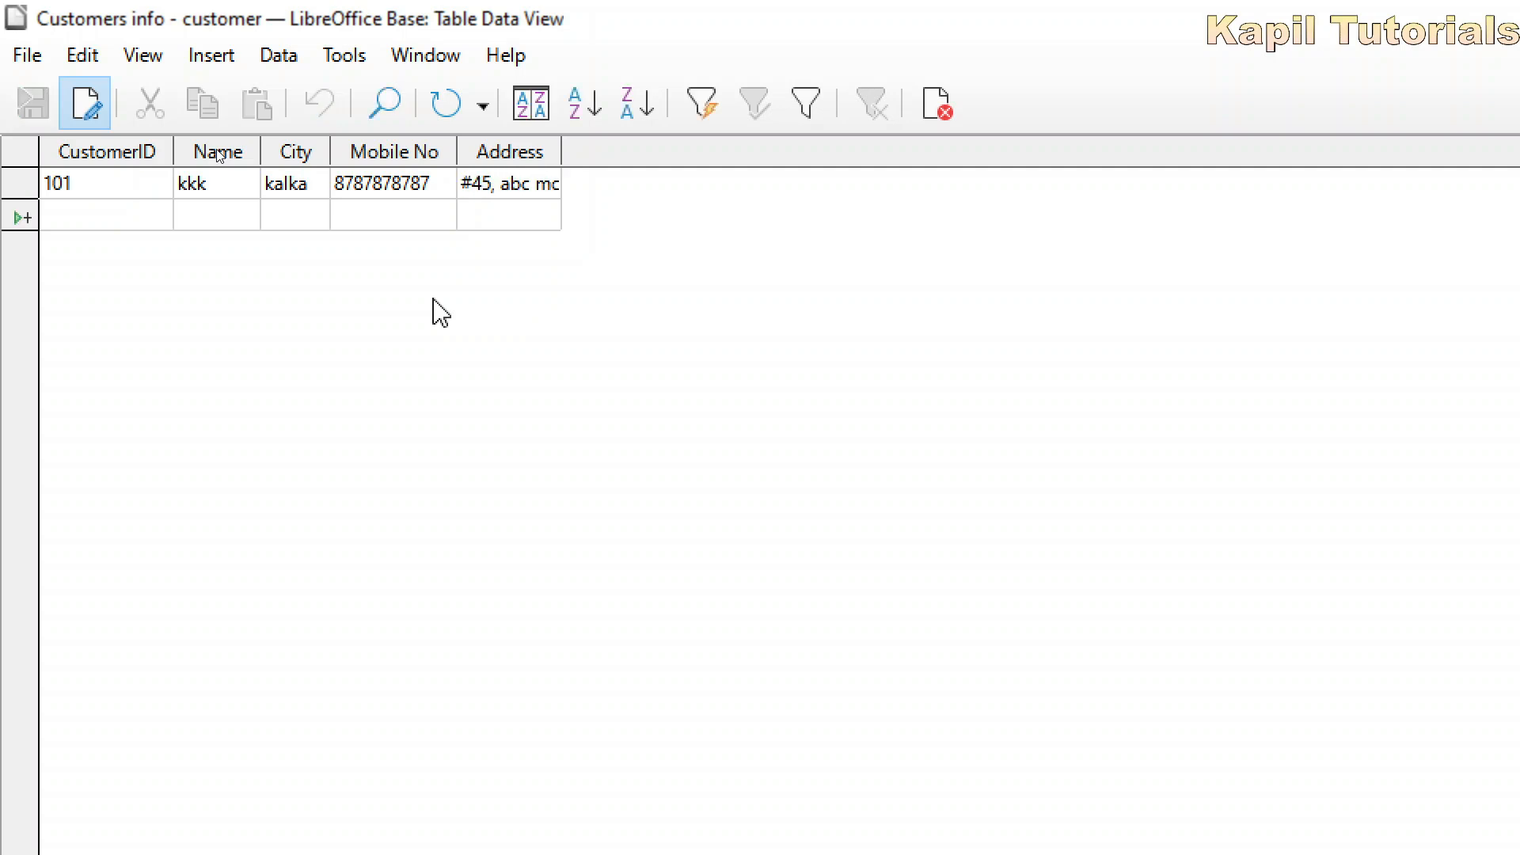
Add customer 102 with name jjj, city pinjore, mobile 87878787 and no address.
{"action": "type", "text": "102"}
{"action": "key", "text": "Tab"}
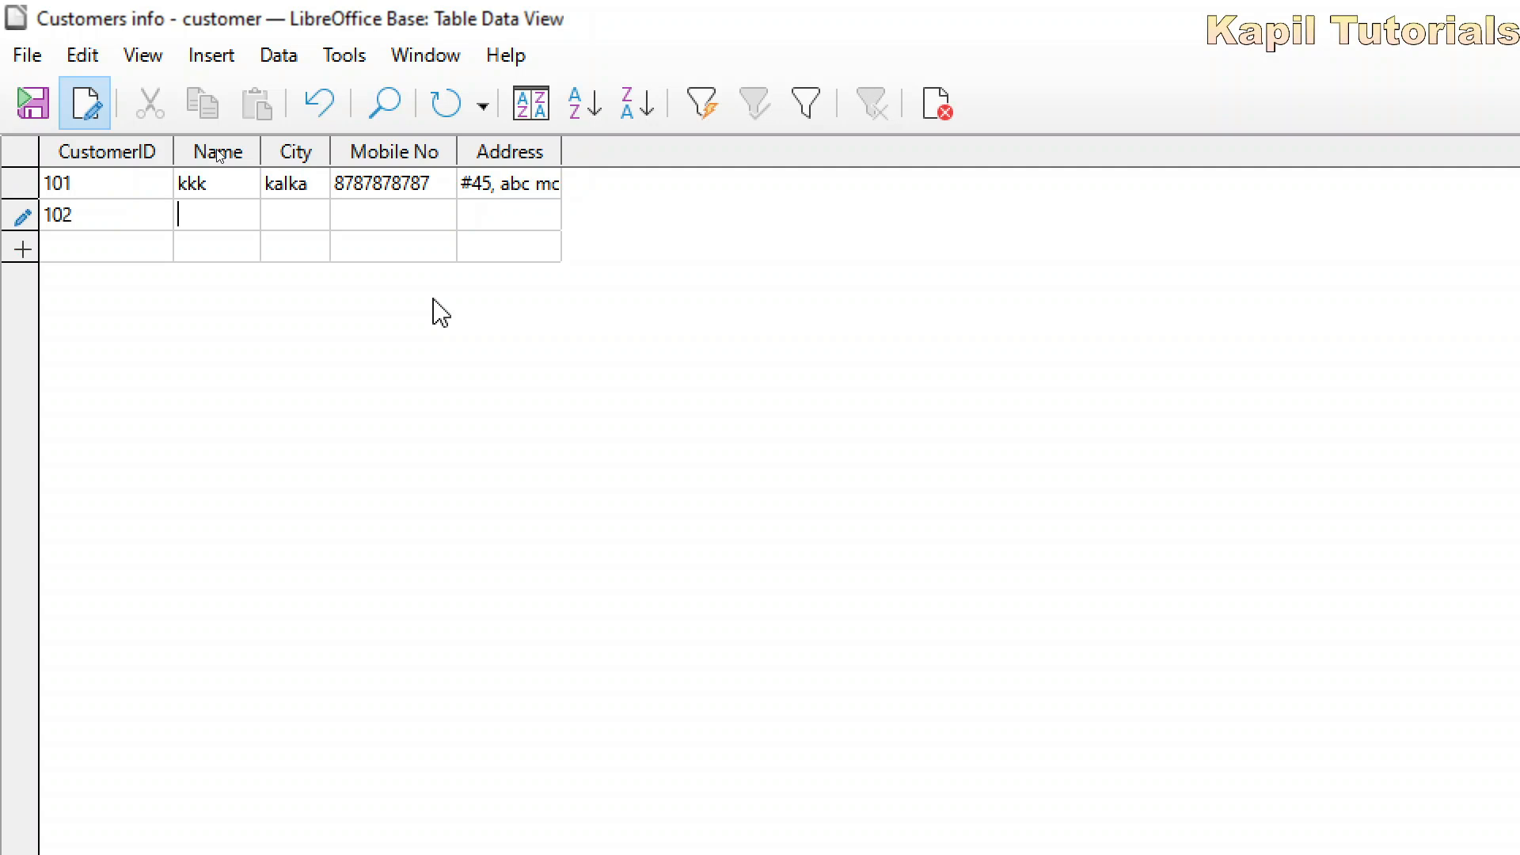
{"action": "type", "text": "jjj"}
{"action": "key", "text": "Tab"}
{"action": "type", "text": "pinjore"}
{"action": "key", "text": "Tab"}
{"action": "type", "text": "87878787"}
{"action": "key", "text": "Tab"}
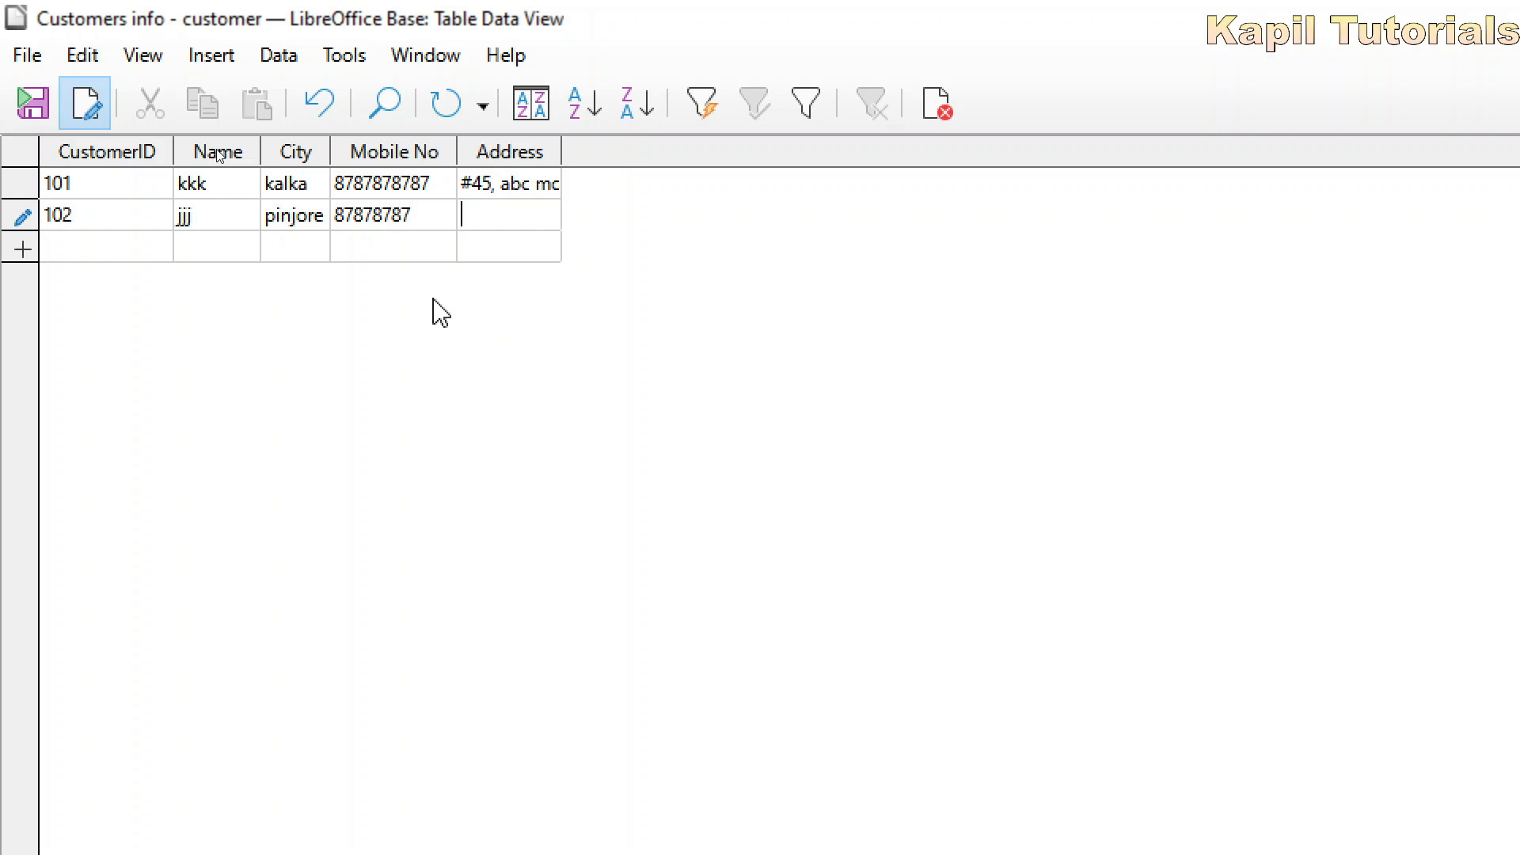
{"action": "key", "text": "Tab"}
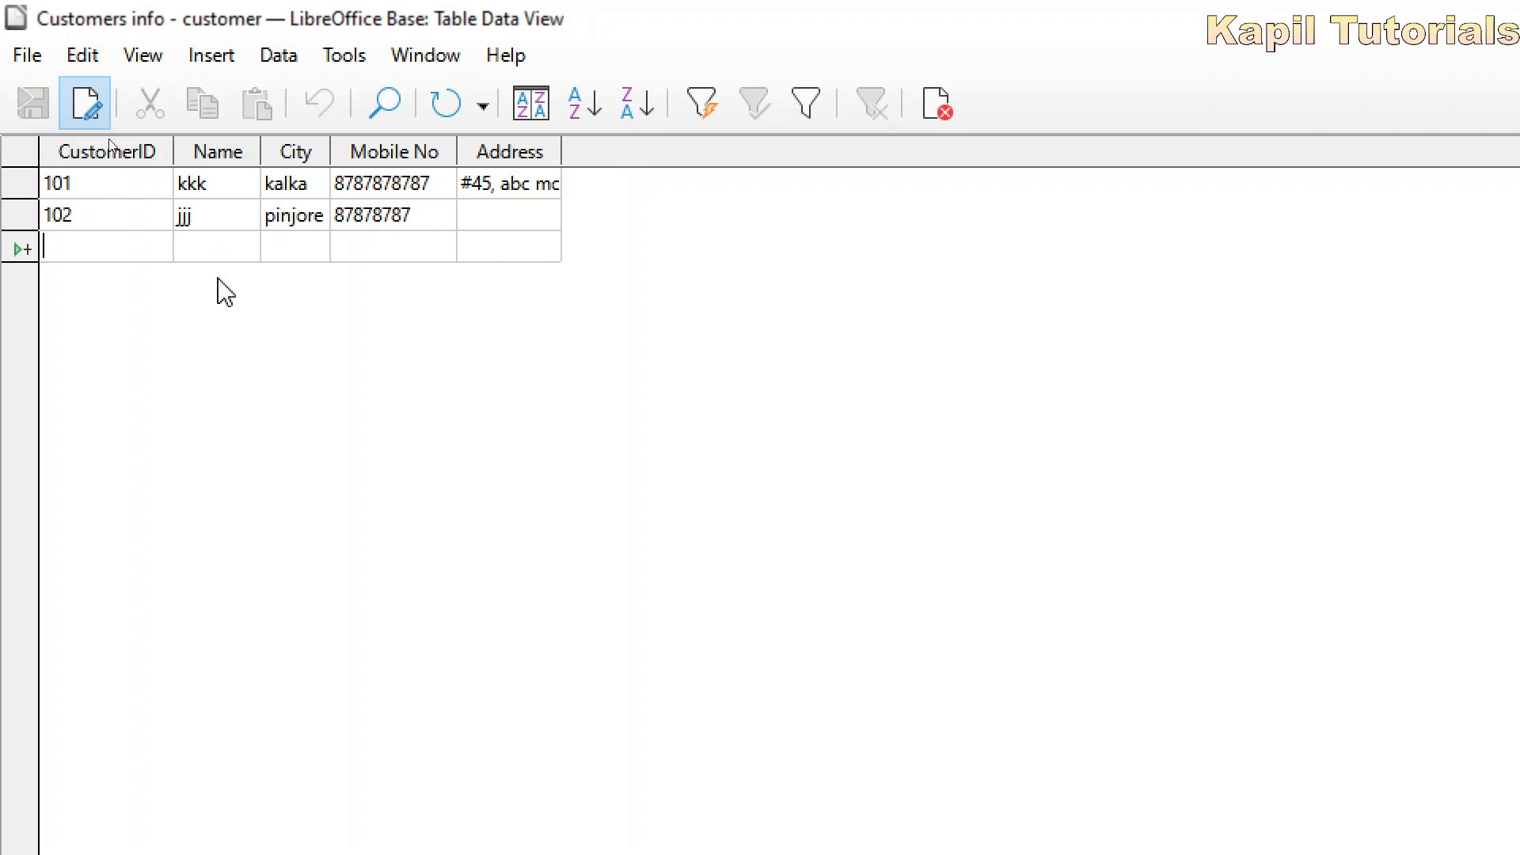
Clear the stray 1 from the new row's CustomerID and dismiss the insertion error.
{"action": "type", "text": "1"}
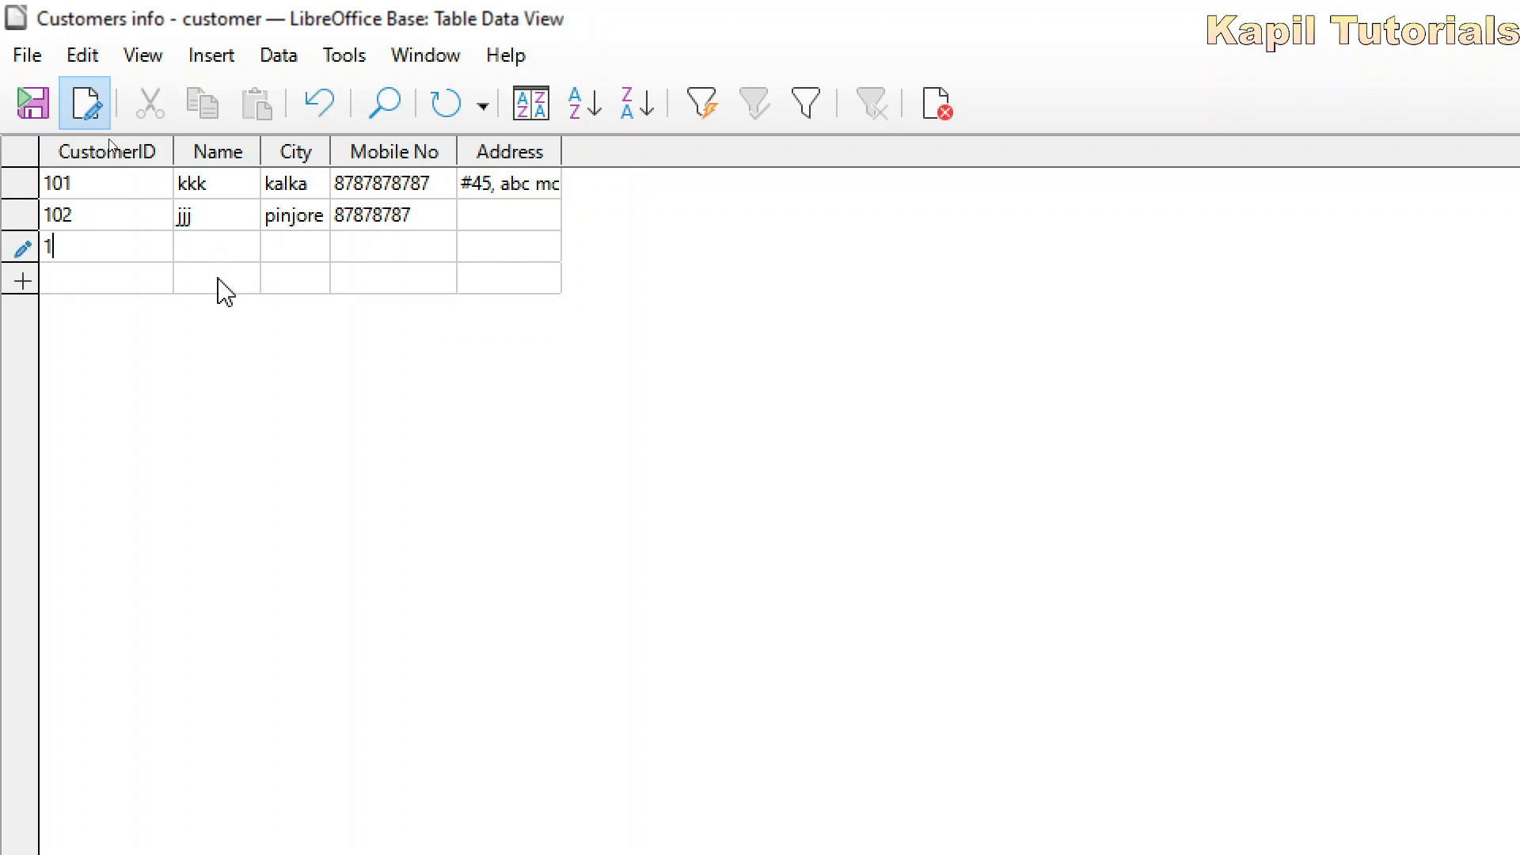
{"action": "key", "text": "BackSpace"}
{"action": "key", "text": "Tab"}
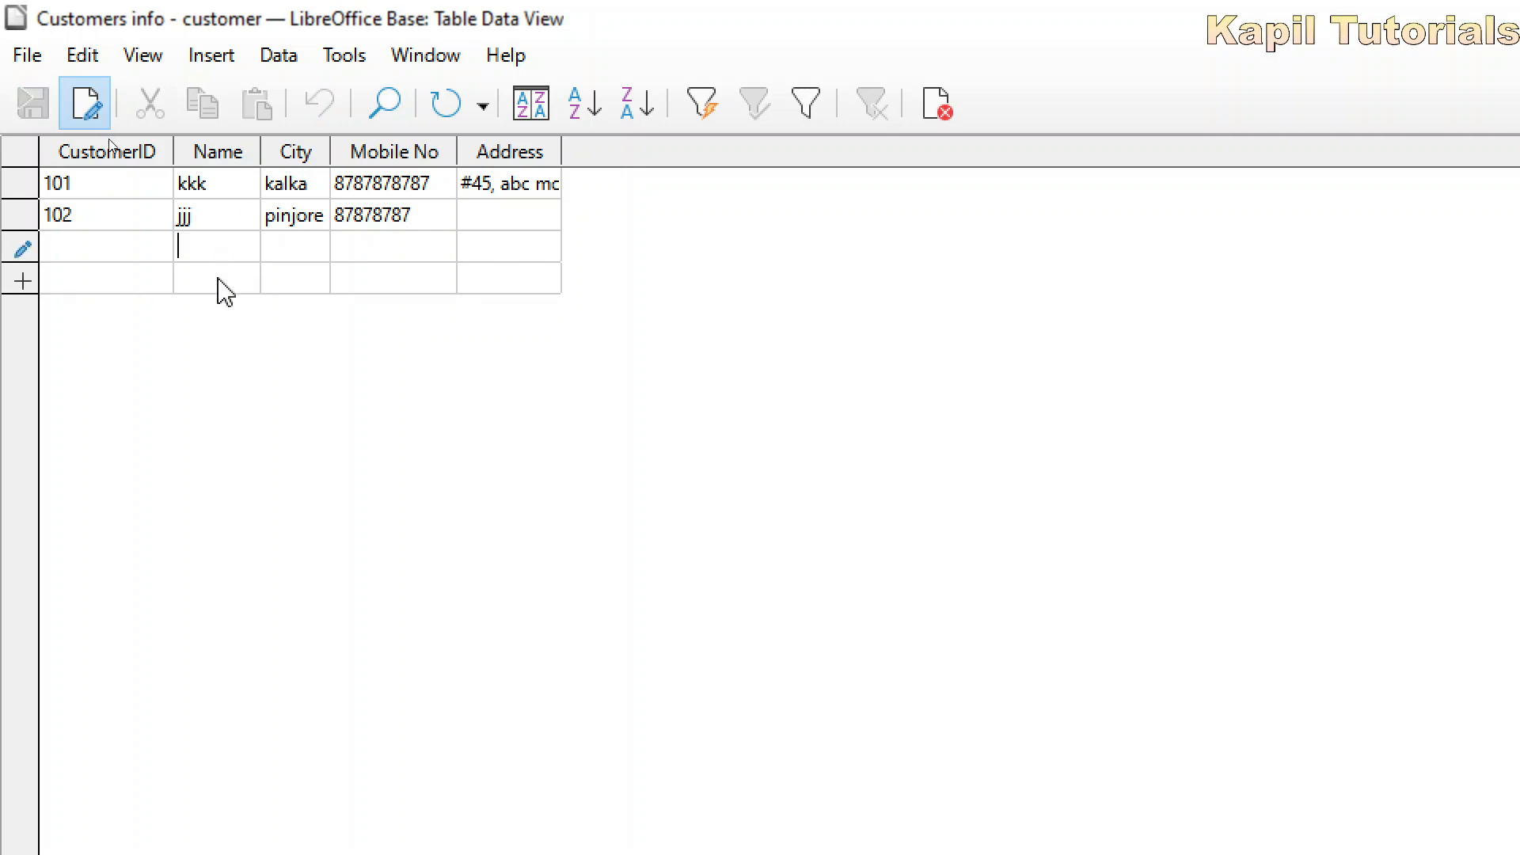
{"action": "key", "text": "Tab"}
{"action": "key", "text": "Tab"}
{"action": "key", "text": "Tab"}
{"action": "key", "text": "Tab"}
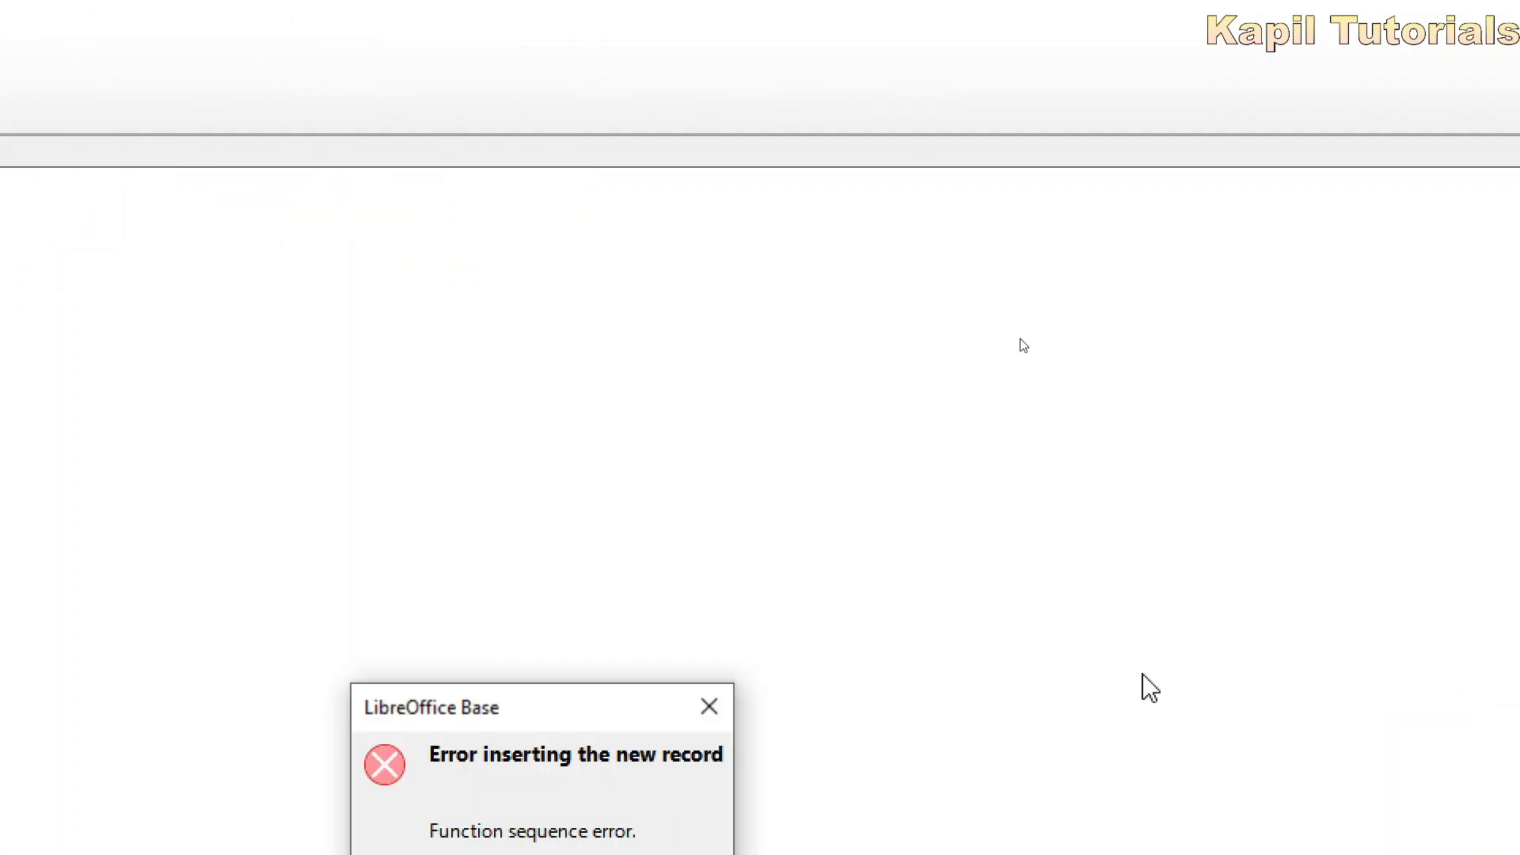
{"action": "left_click_drag", "start_coordinate": [1516, 687], "coordinate": [1269, 339]}
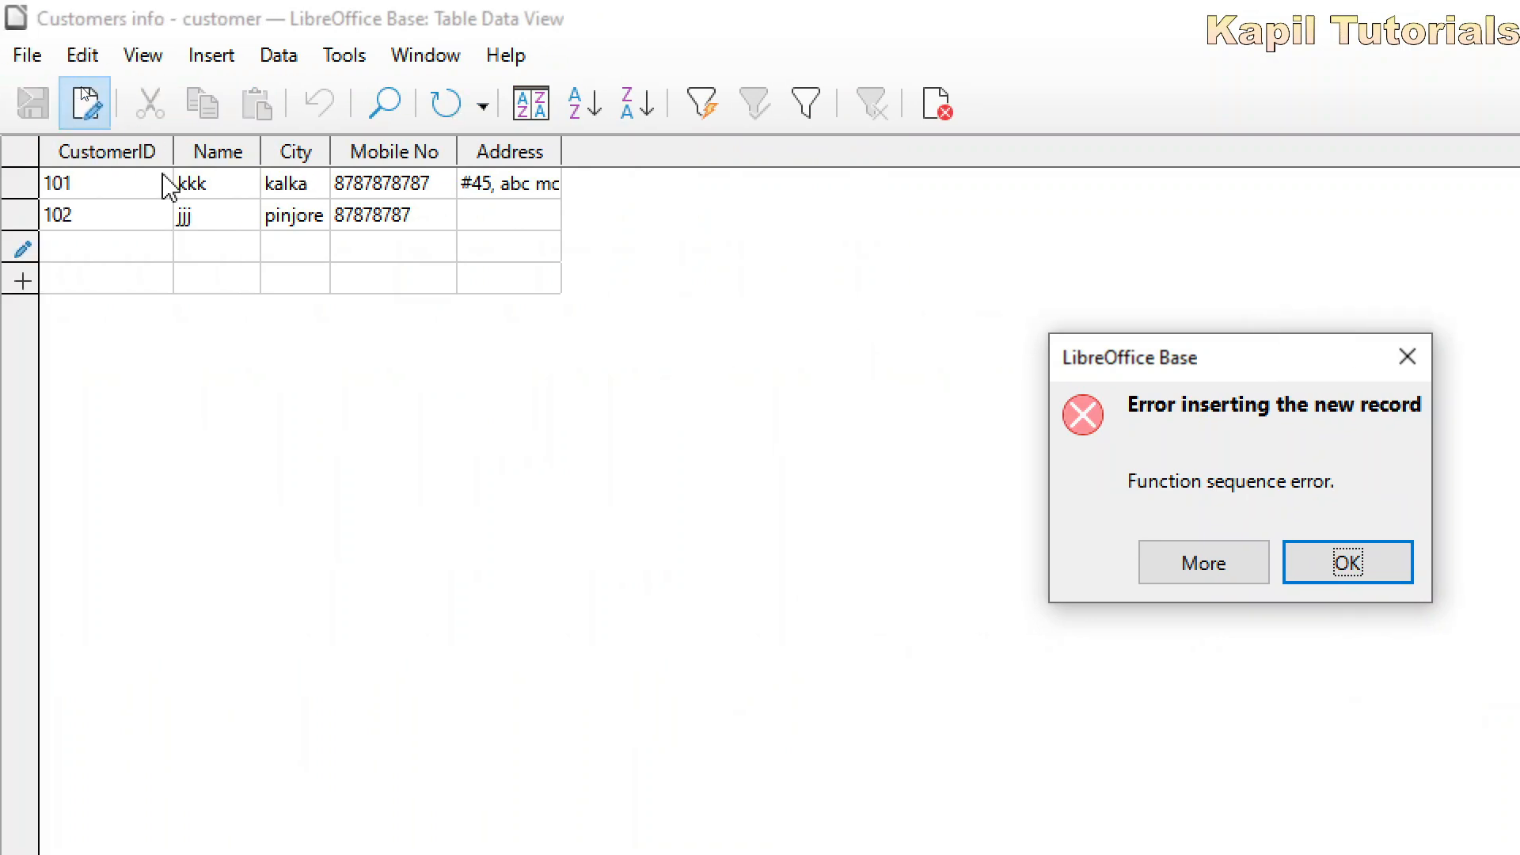
{"action": "left_click", "coordinate": [1304, 540]}
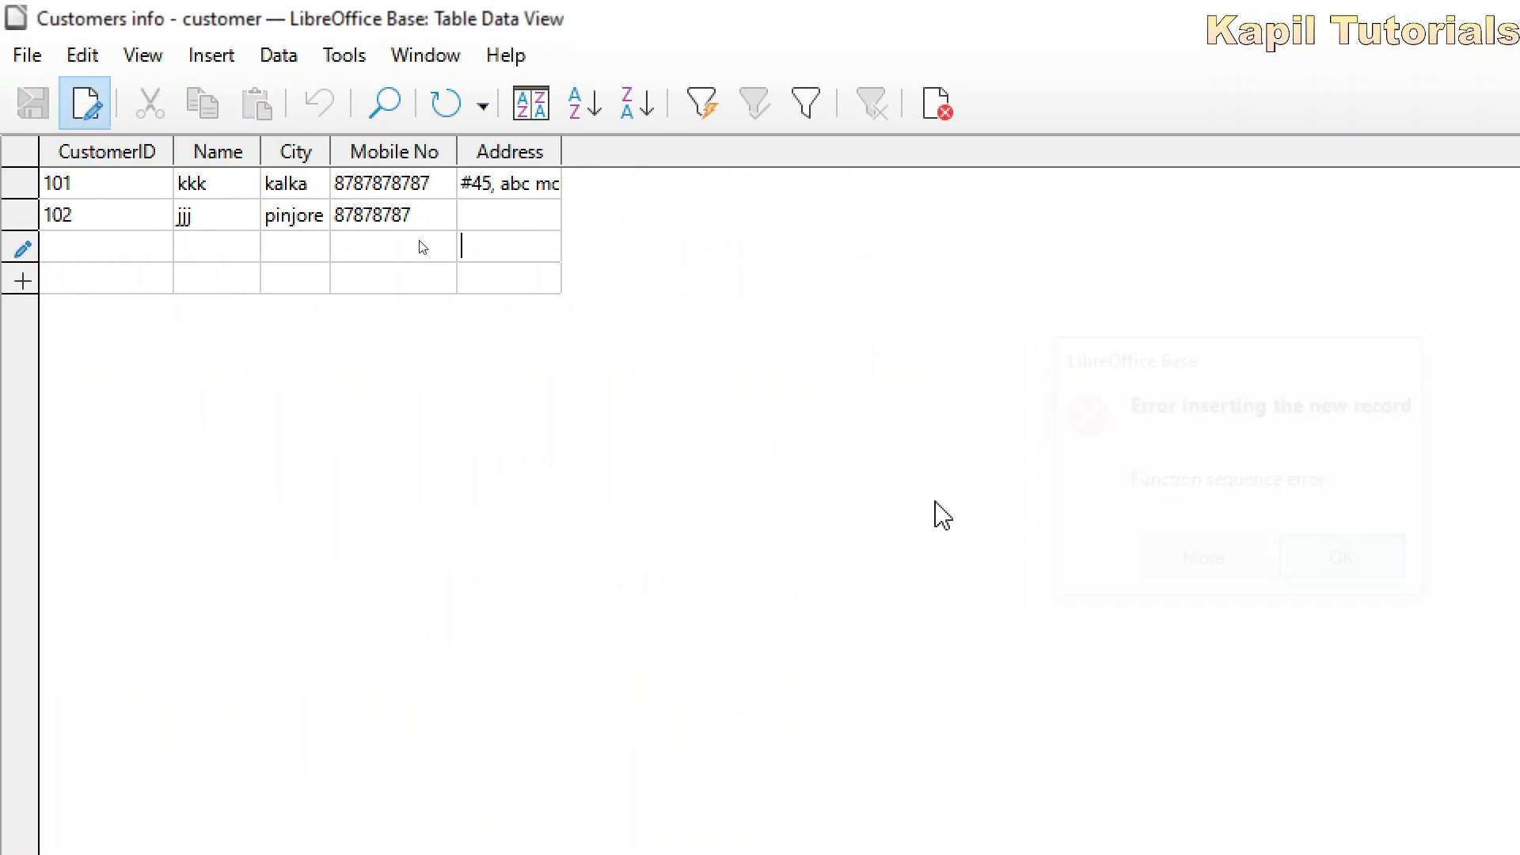
Enter hhh, pwn and 78787878 in the new row's Name, City and Mobile No.
{"action": "left_click", "coordinate": [224, 252]}
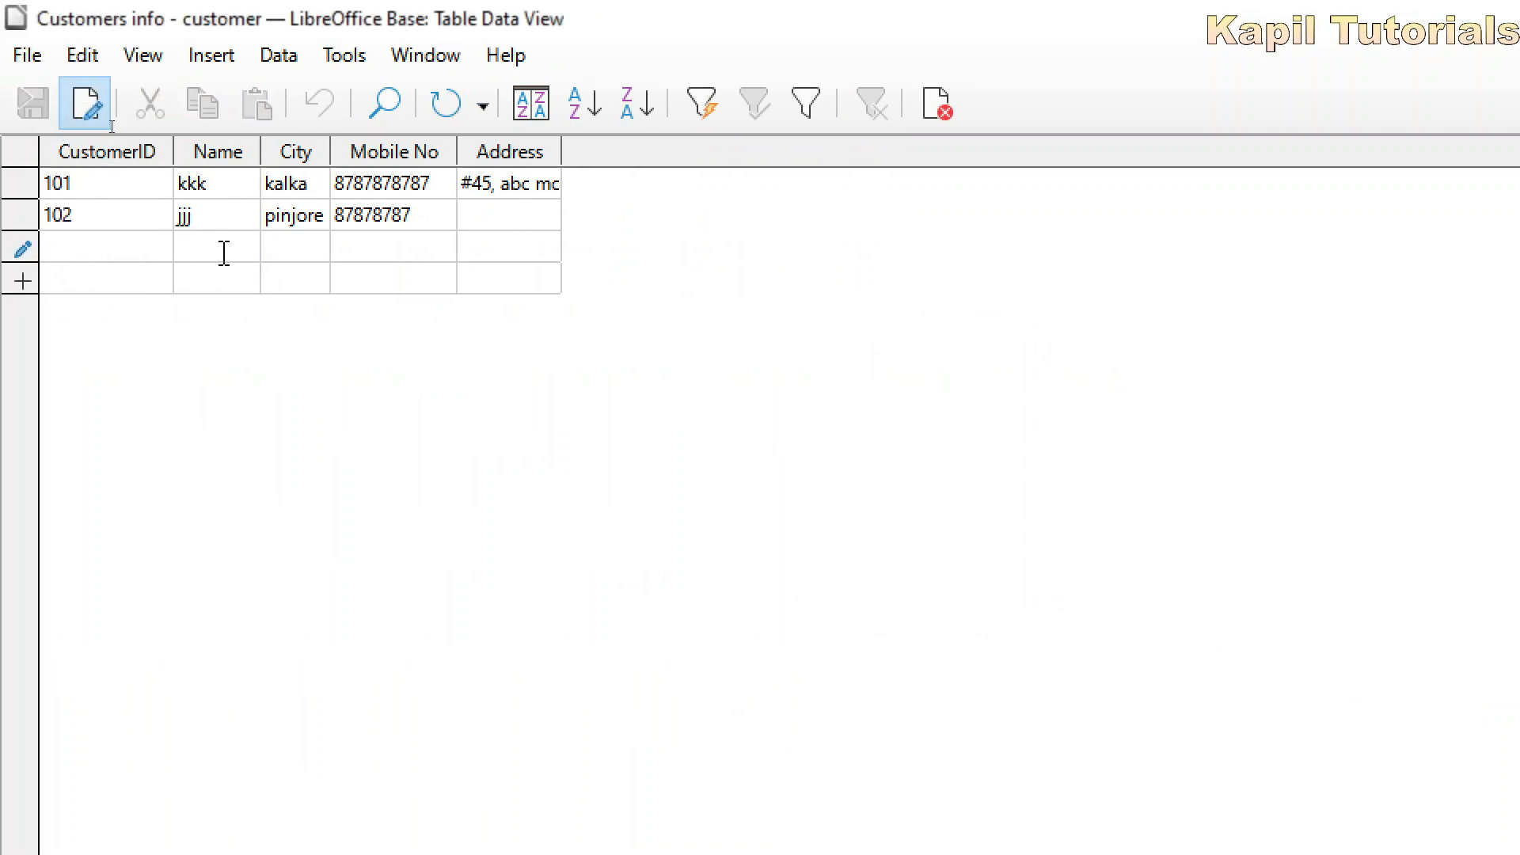
{"action": "type", "text": "hhh"}
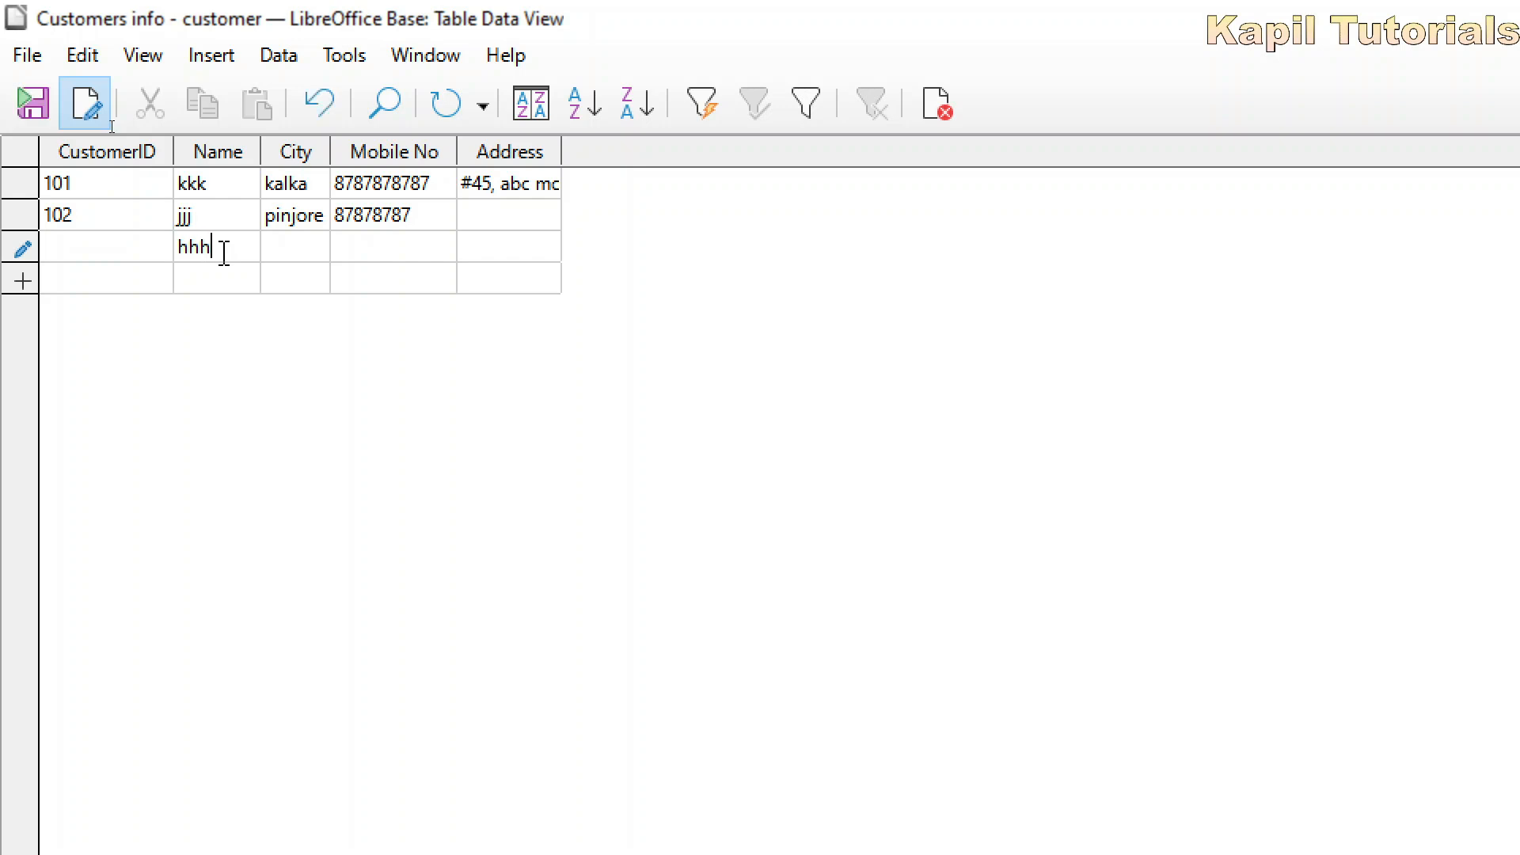
{"action": "key", "text": "Tab"}
{"action": "type", "text": "pwn"}
{"action": "key", "text": "Tab"}
{"action": "type", "text": "78787878"}
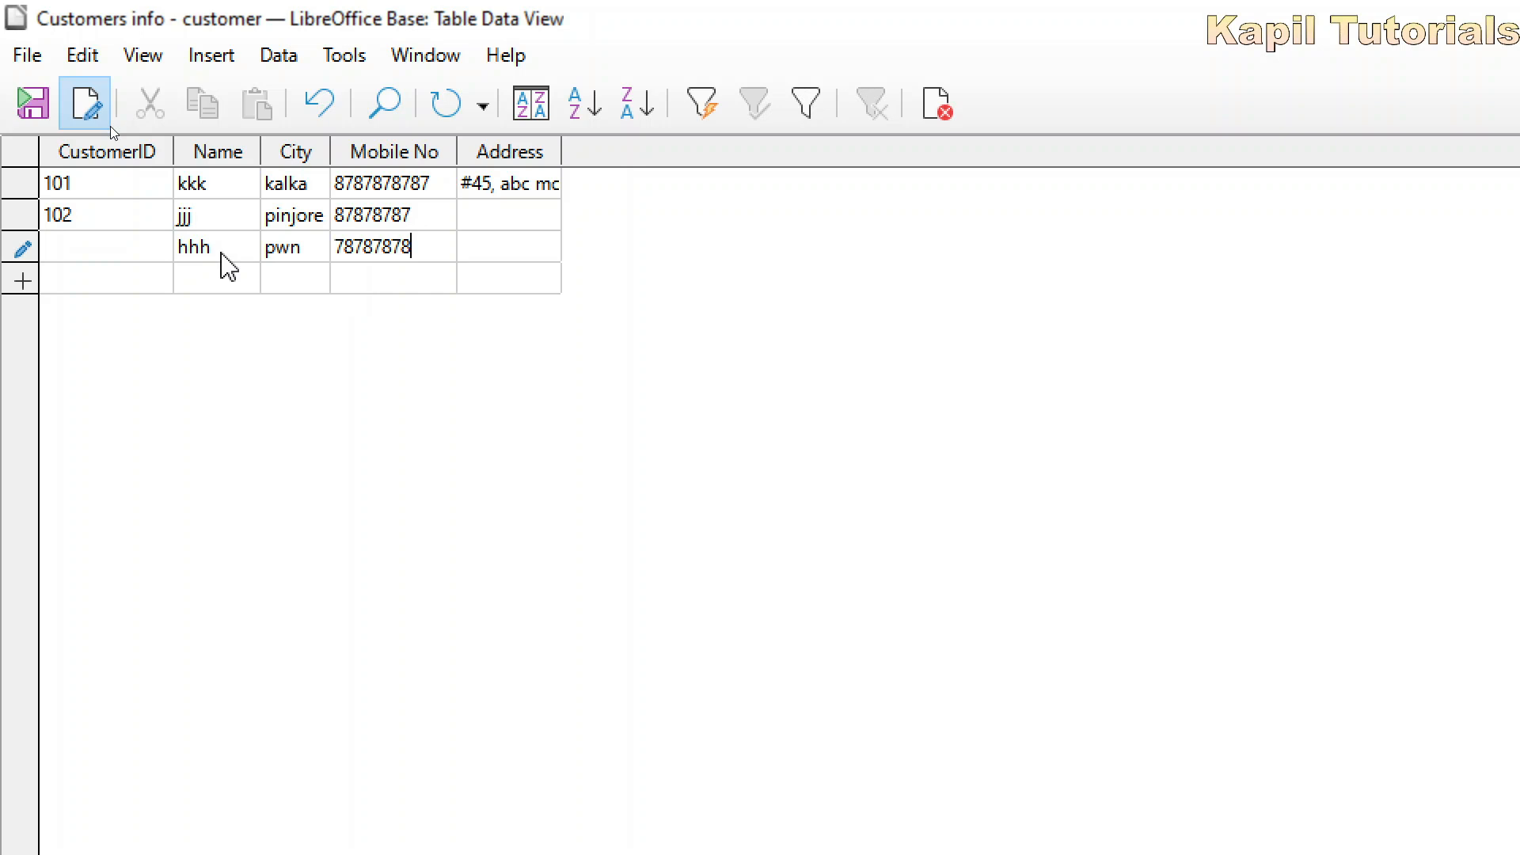
{"action": "key", "text": "Tab"}
Set the address to '#44, kalka', dismiss the missing CustomerID error, and select that cell.
{"action": "type", "text": "#44, kalka"}
{"action": "key", "text": "Return"}
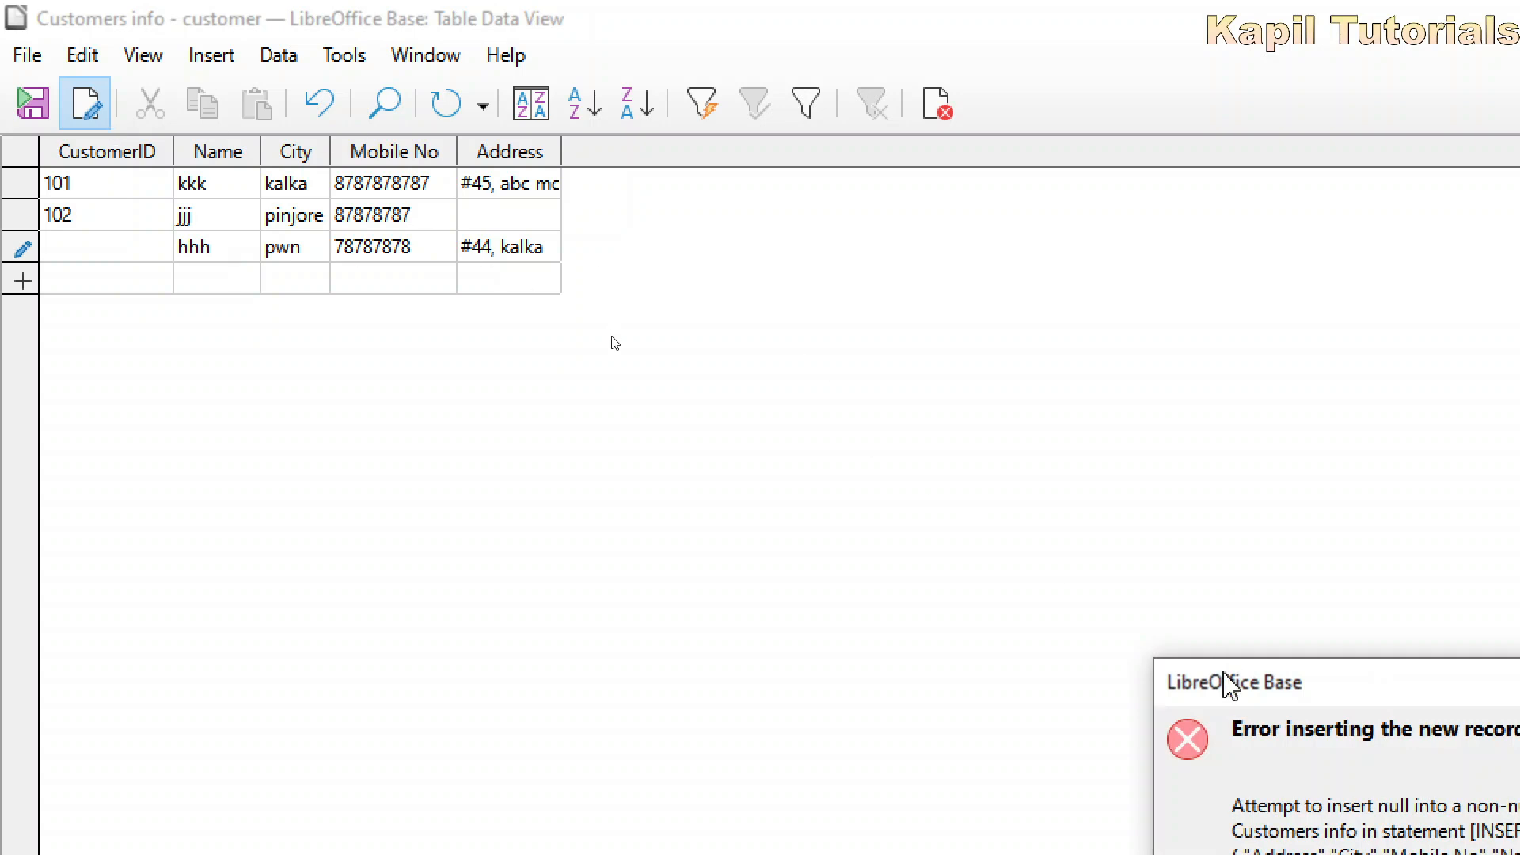
{"action": "left_click_drag", "start_coordinate": [1229, 681], "coordinate": [558, 153]}
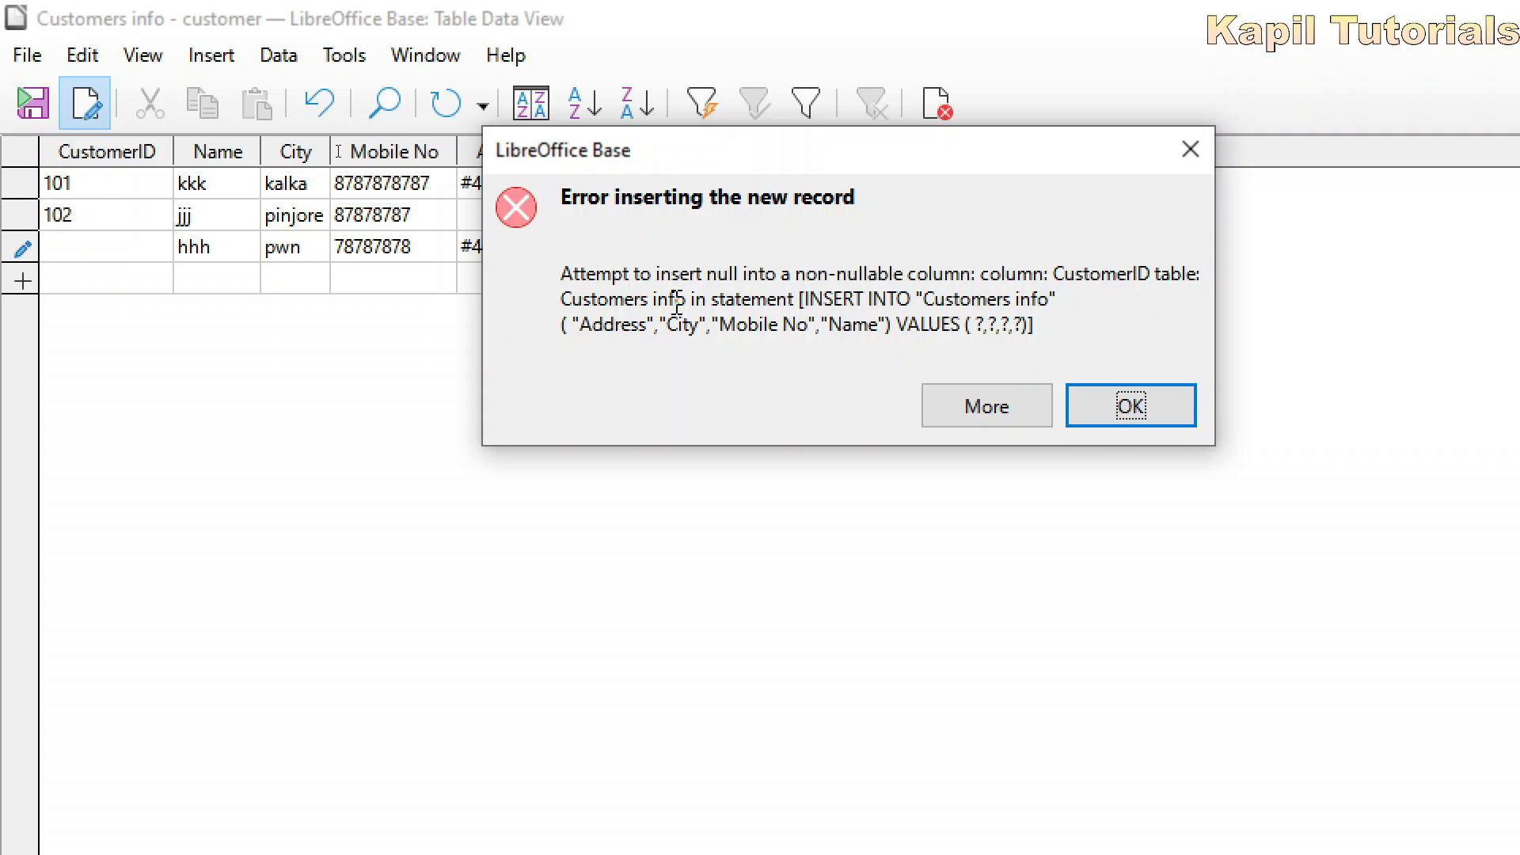
{"action": "left_click", "coordinate": [1150, 406]}
{"action": "left_click", "coordinate": [95, 248]}
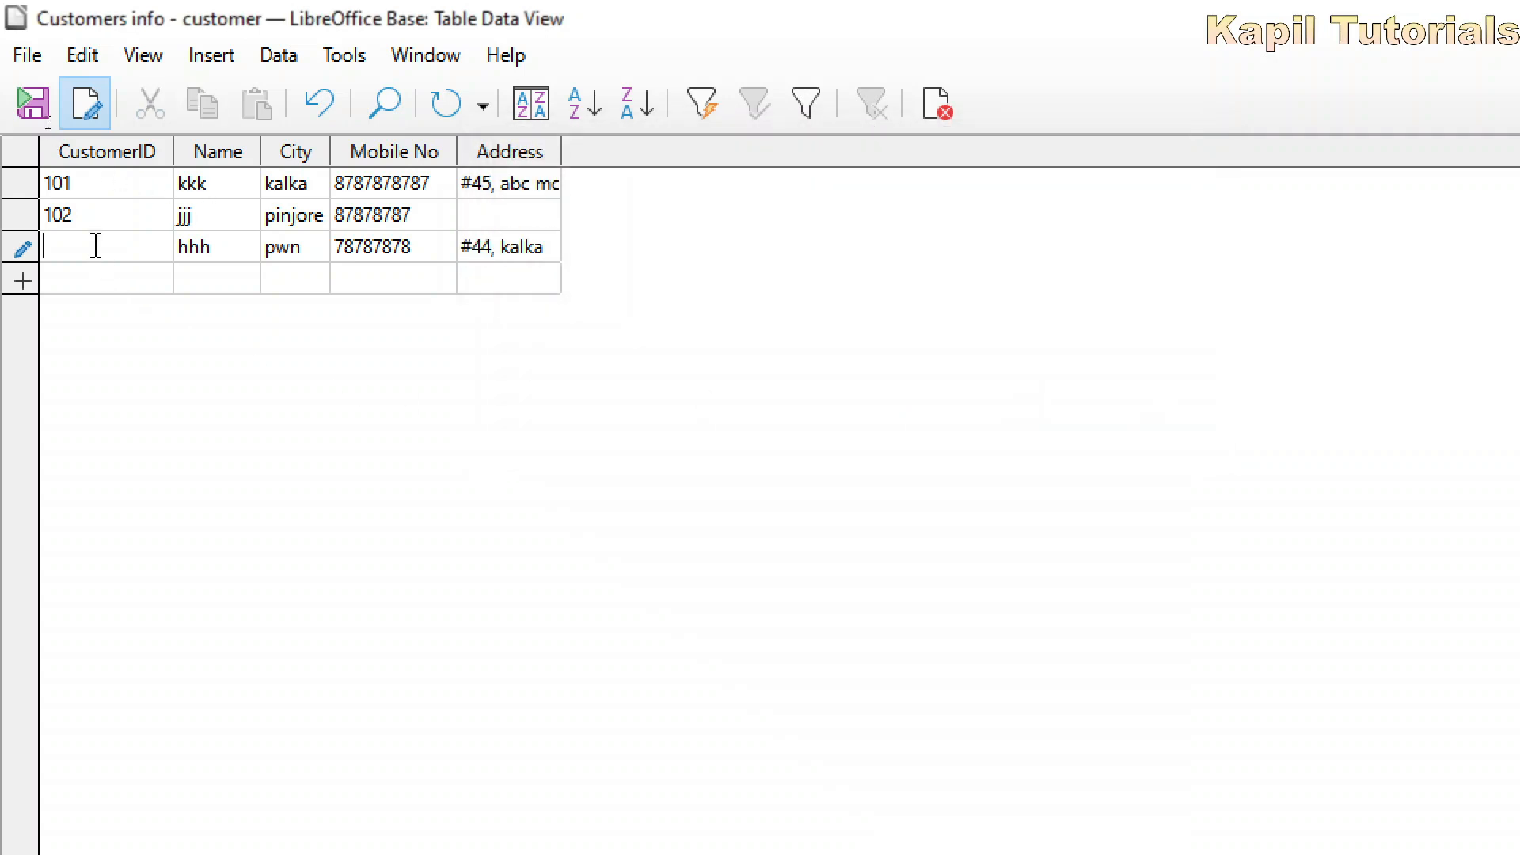
Save the third record with CustomerID 103 and enter 104 as the next ID.
{"action": "type", "text": "103"}
{"action": "key", "text": "Tab"}
{"action": "key", "text": "Tab"}
{"action": "key", "text": "Tab"}
{"action": "key", "text": "Tab"}
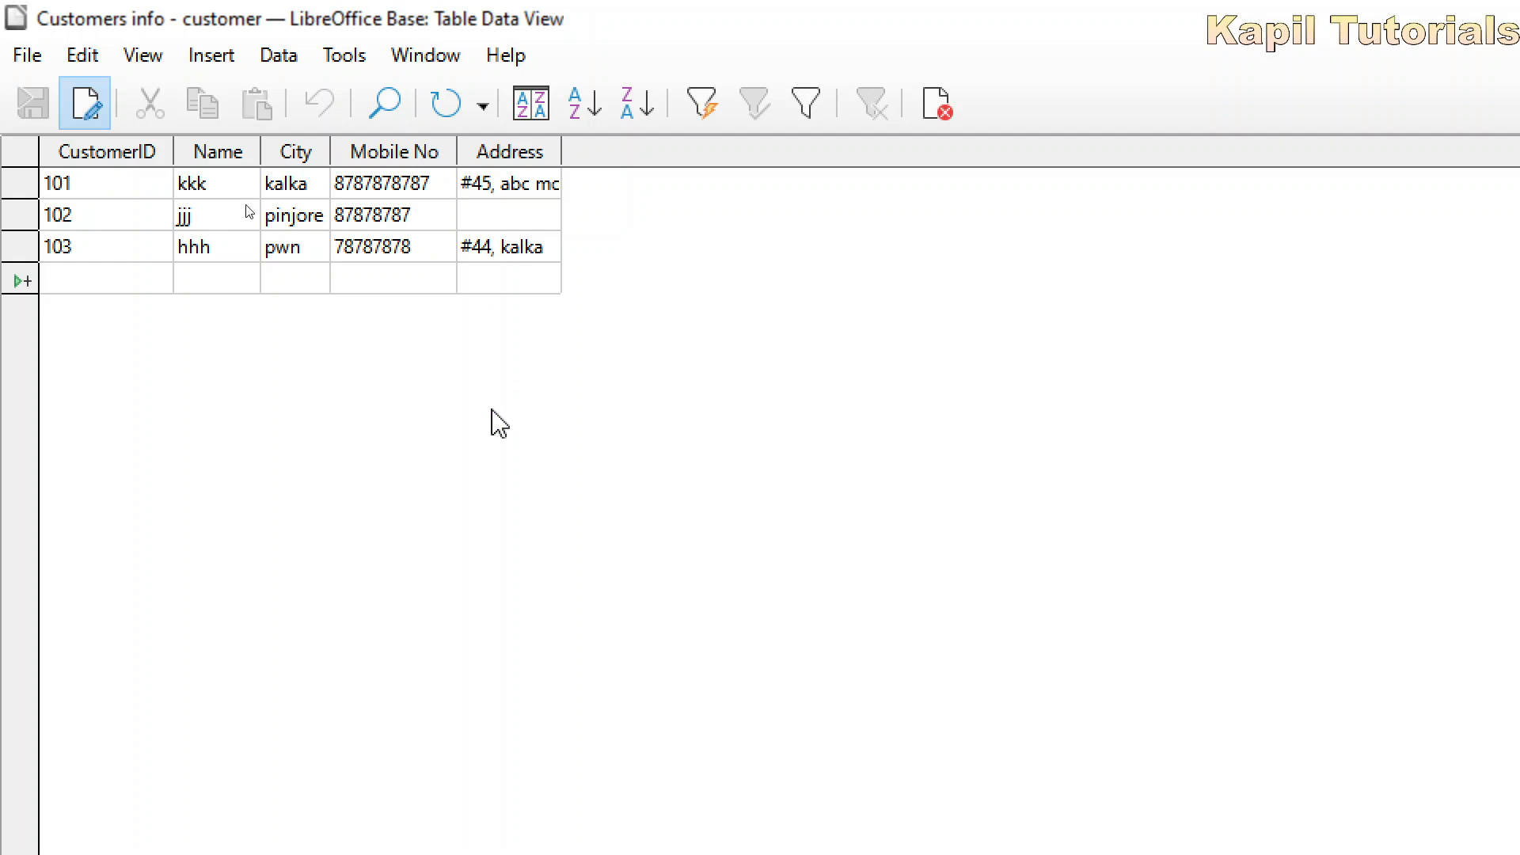
{"action": "type", "text": "104"}
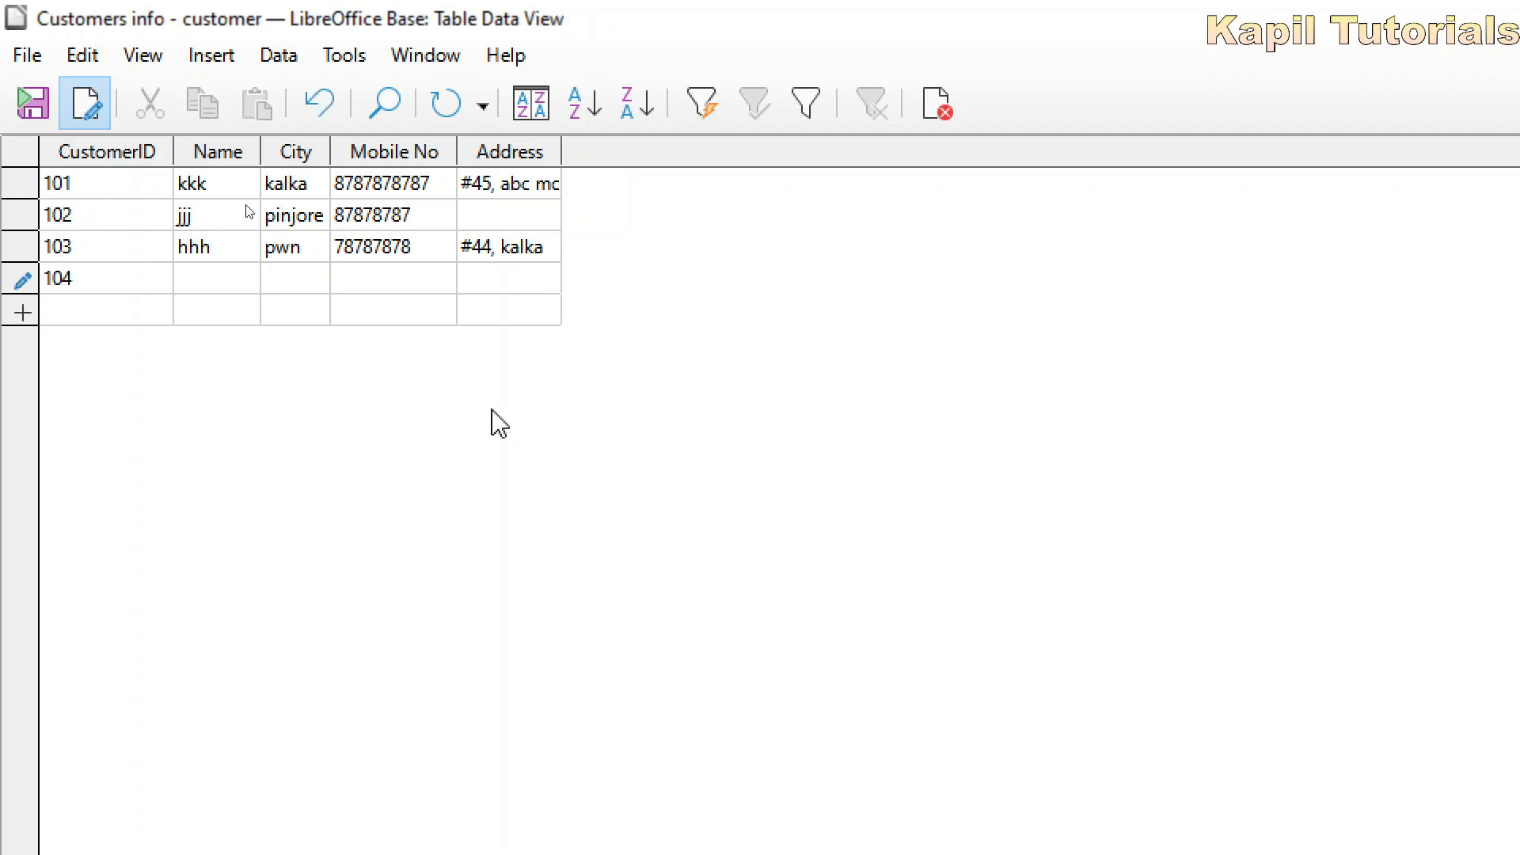
{"action": "key", "text": "Tab"}
Complete customer 104 with name kamal, city pwn and mobile 99999999, clearing the missing-mobile error.
{"action": "type", "text": "kamal"}
{"action": "key", "text": "Tab"}
{"action": "type", "text": "pwn"}
{"action": "key", "text": "Tab"}
{"action": "key", "text": "Tab"}
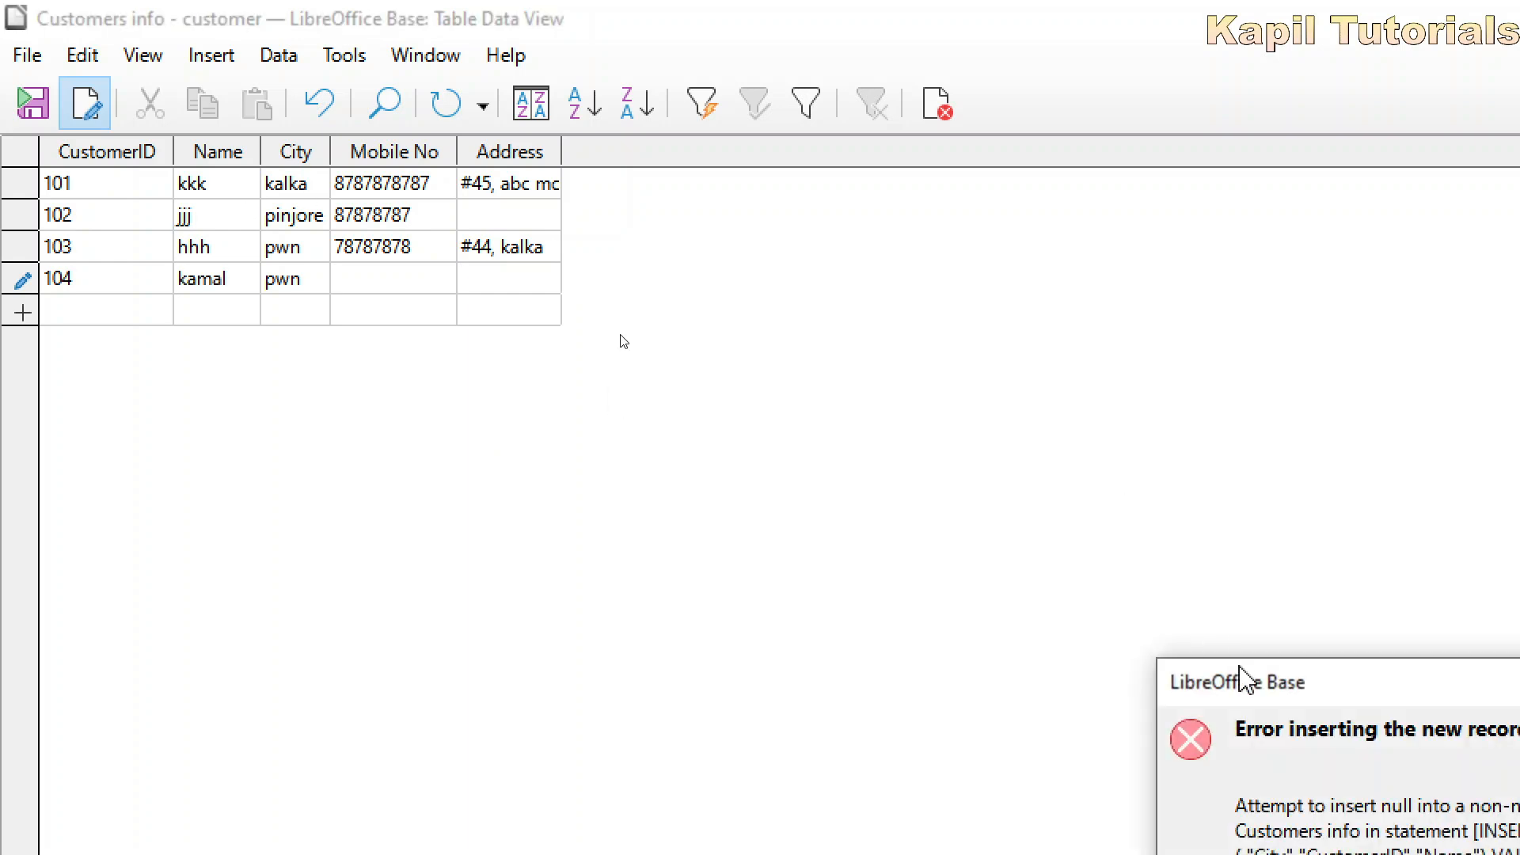
{"action": "left_click_drag", "start_coordinate": [1245, 682], "coordinate": [887, 285]}
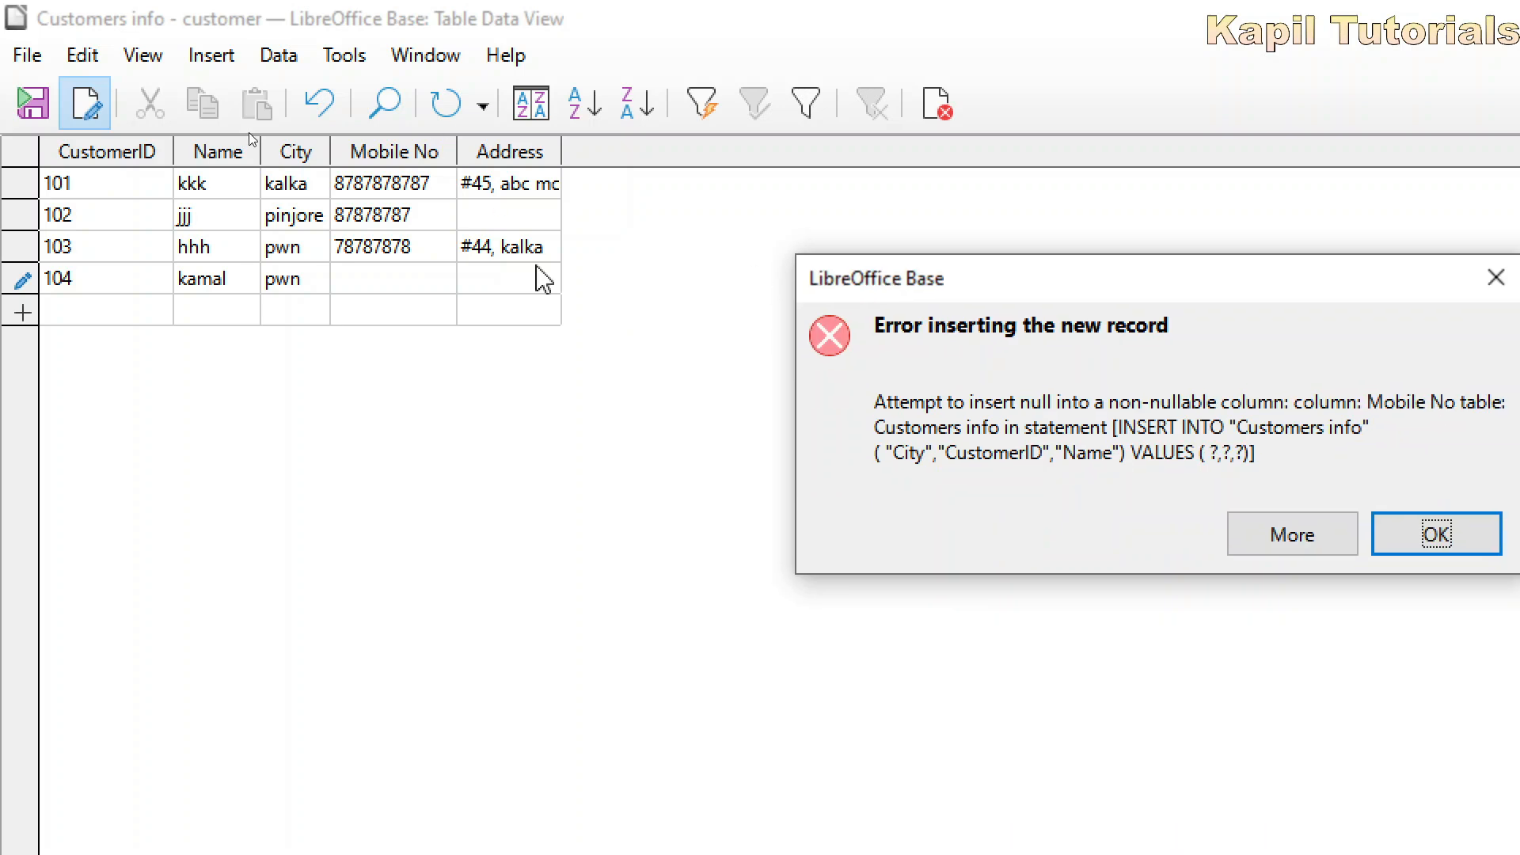
{"action": "left_click", "coordinate": [1436, 534]}
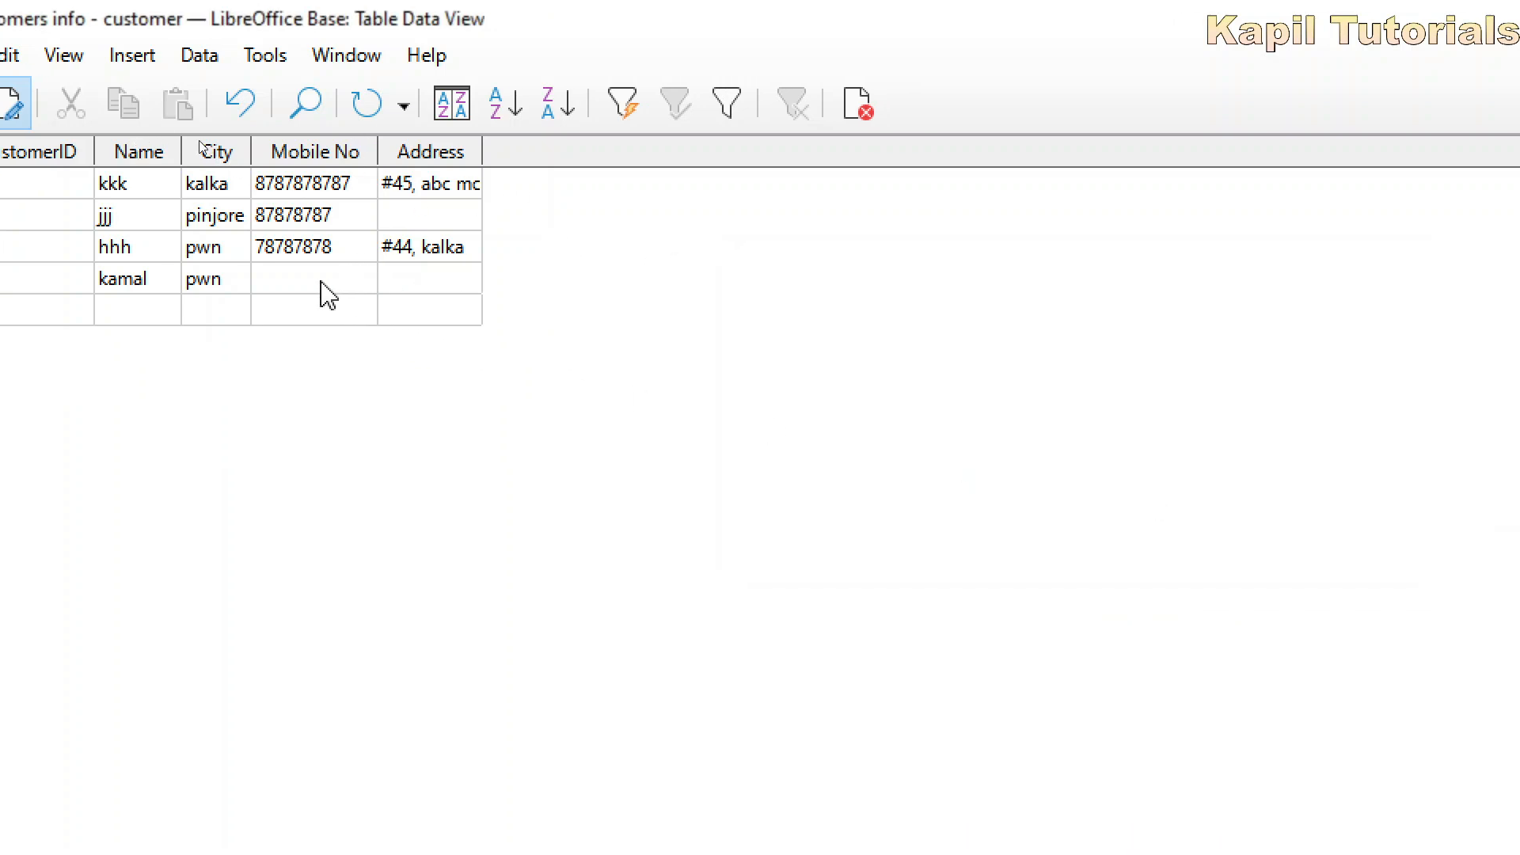
{"action": "type", "text": "99999999"}
{"action": "key", "text": "Tab"}
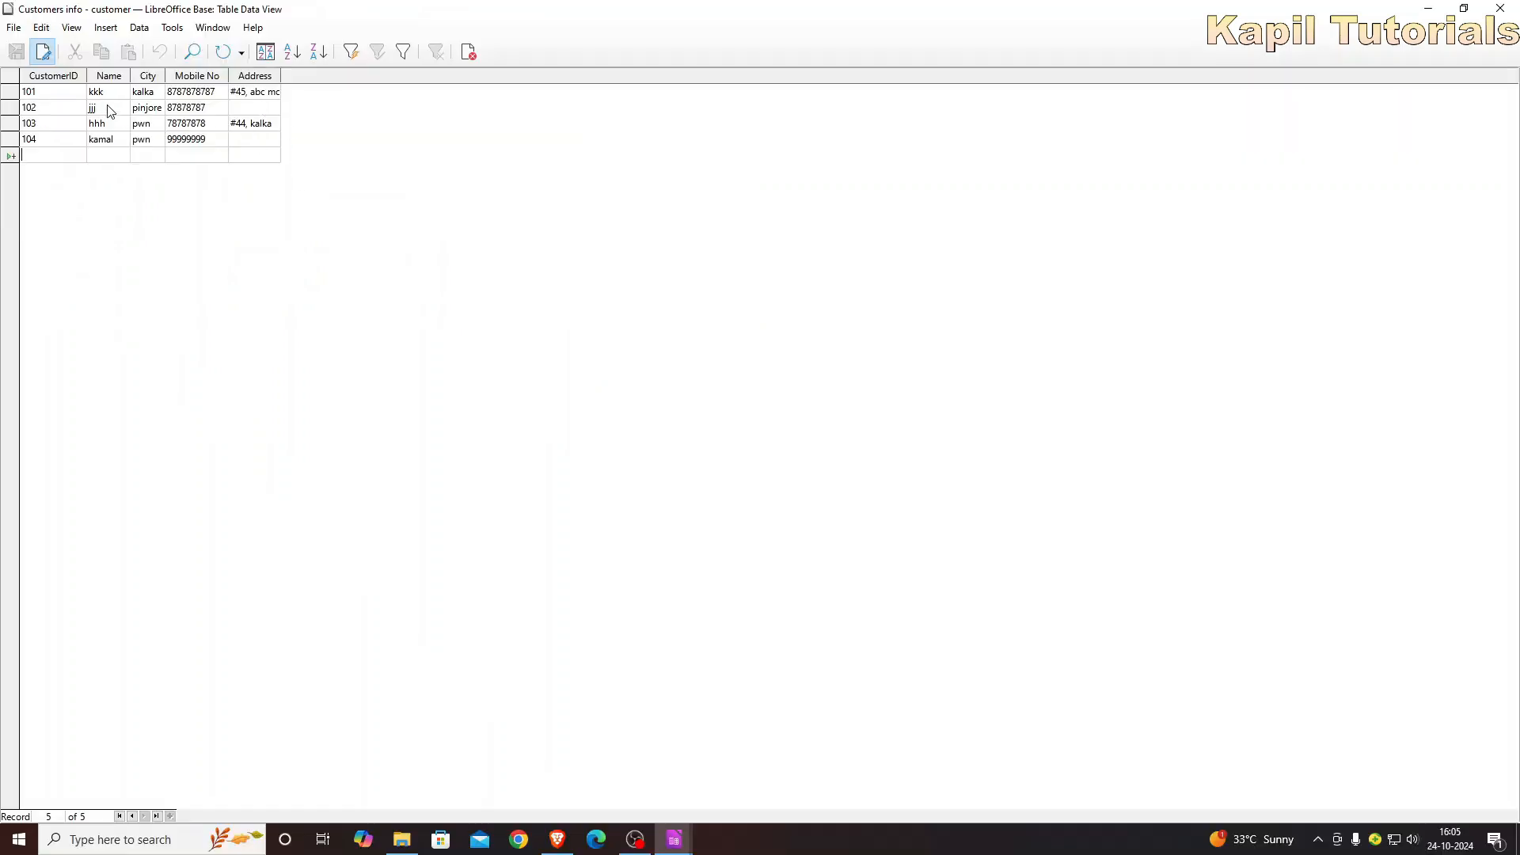
Close the Customers info data view, reopen it to check the four records, then close it again.
{"action": "left_click", "coordinate": [1500, 8]}
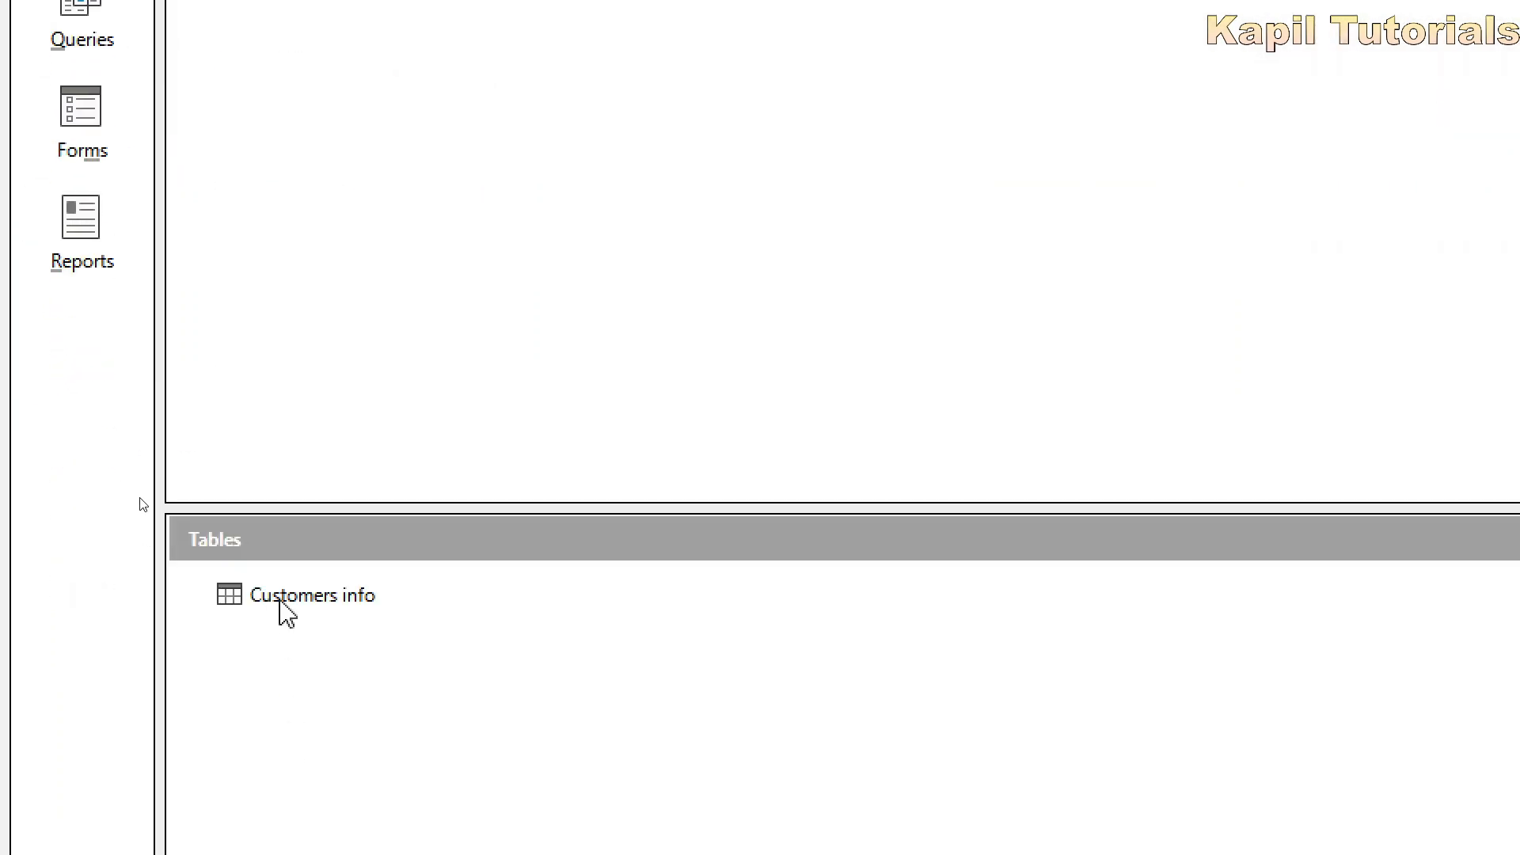
{"action": "double_click", "coordinate": [285, 598]}
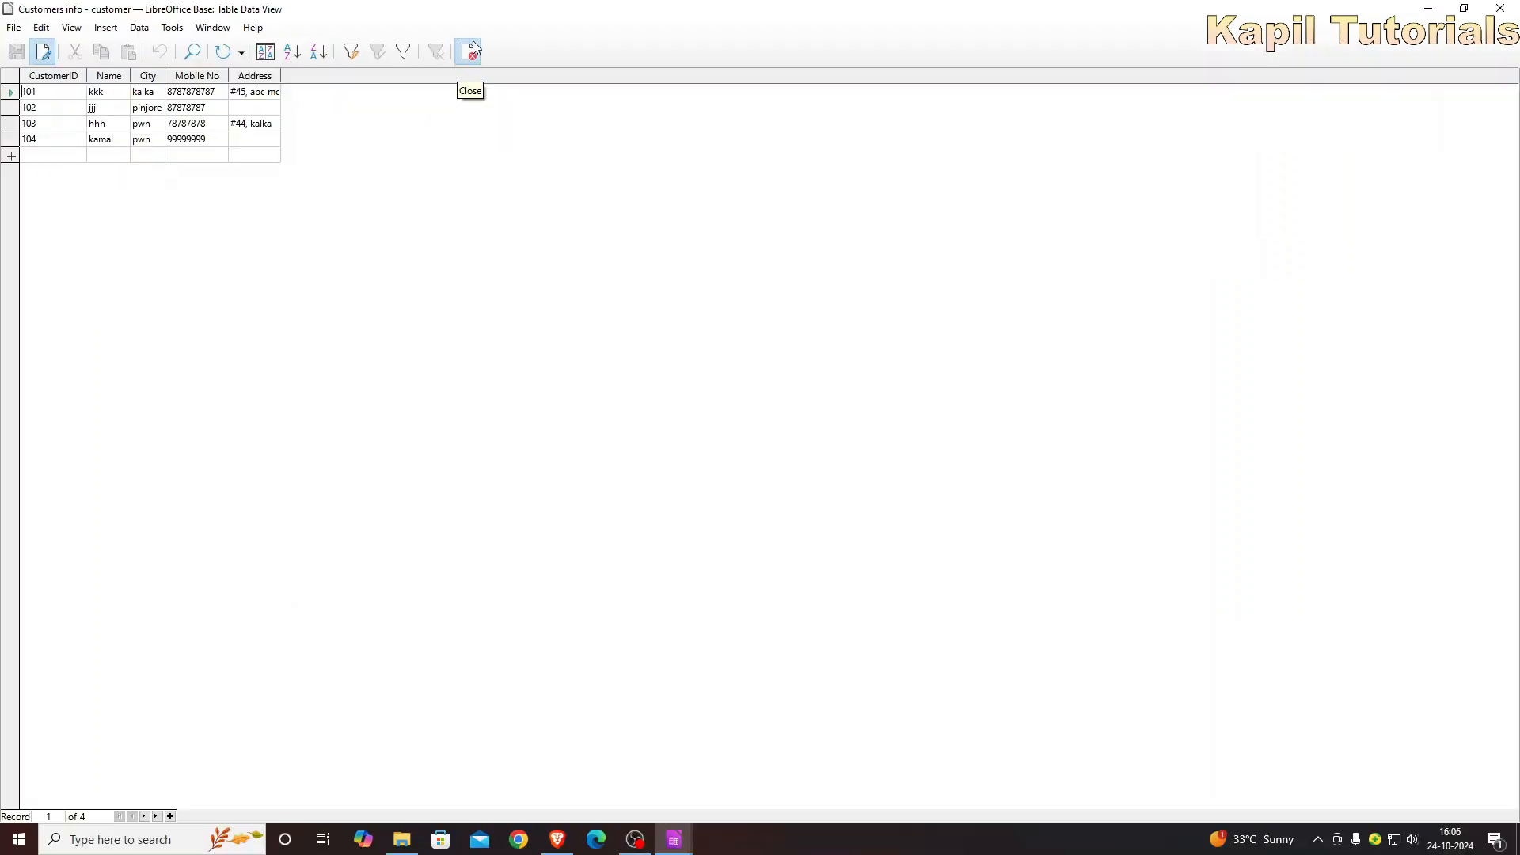
{"action": "left_click", "coordinate": [473, 49]}
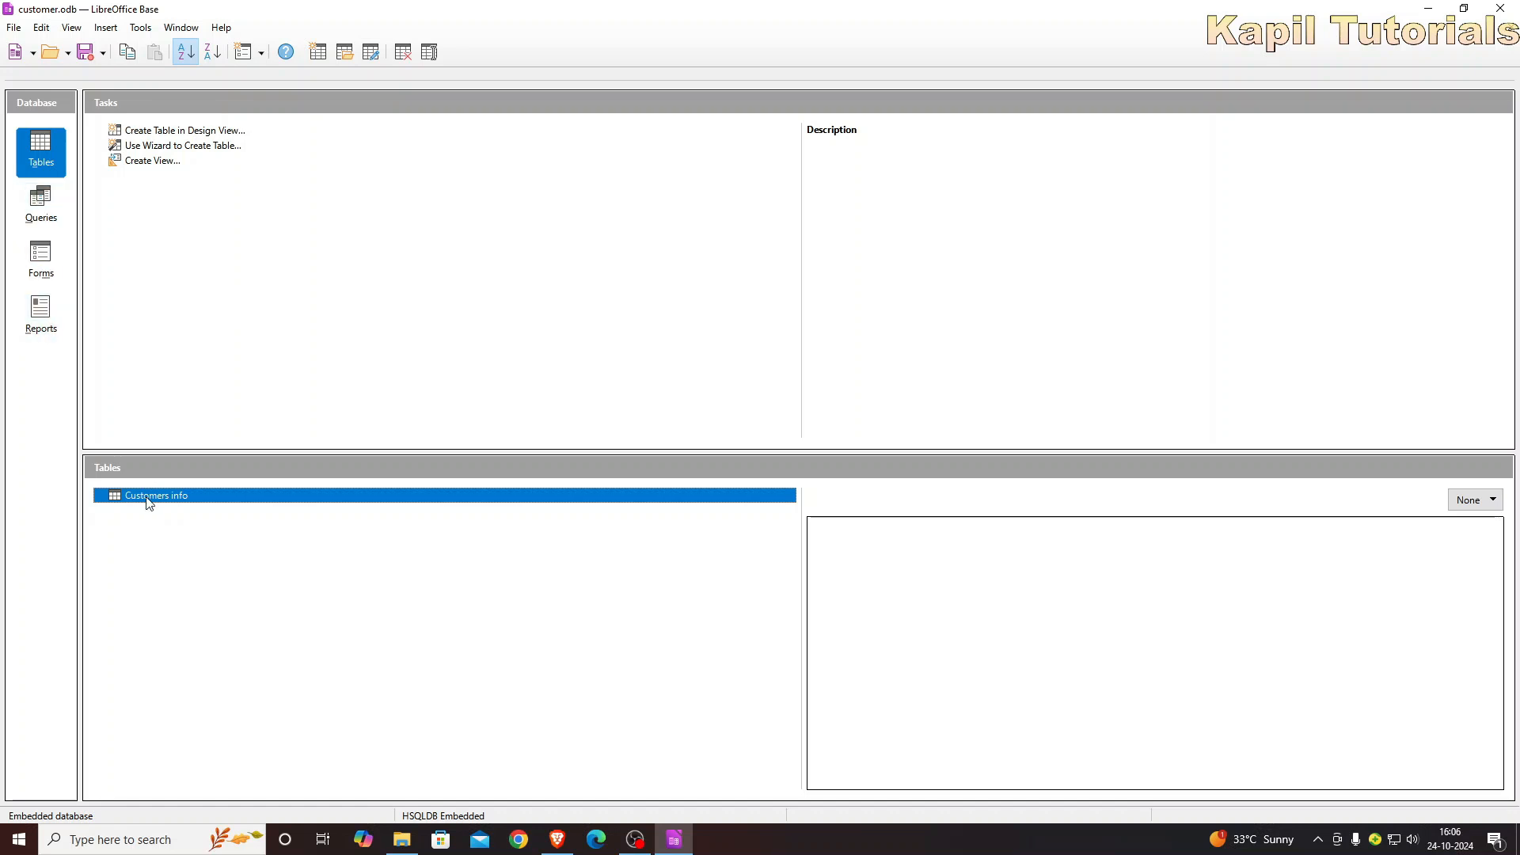
Open Customers info in Table Design and review CustomerID's field type, keeping Integer.
{"action": "right_click", "coordinate": [198, 510]}
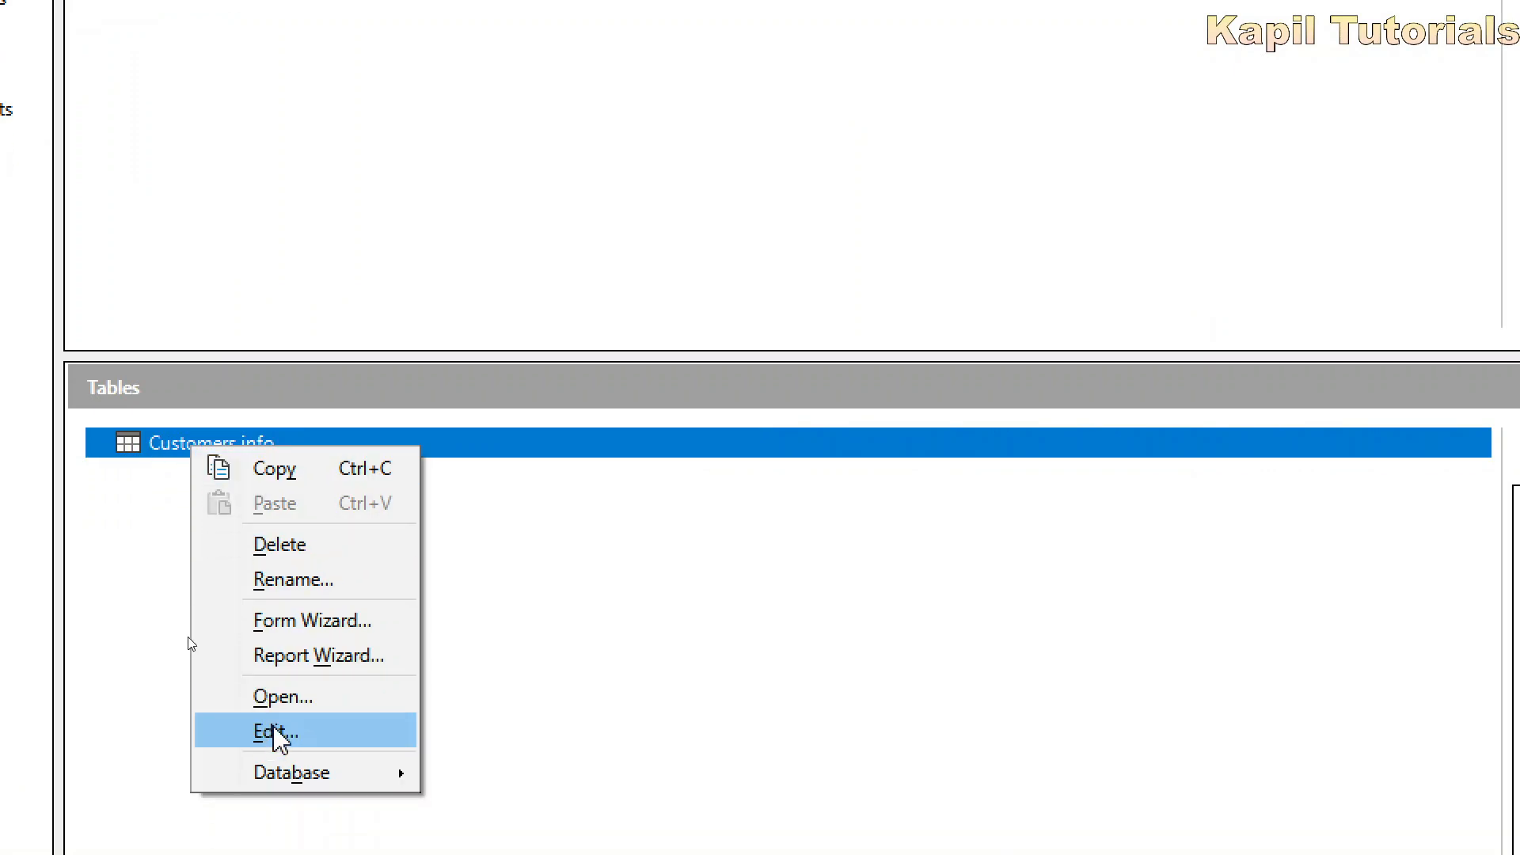
{"action": "left_click", "coordinate": [277, 733]}
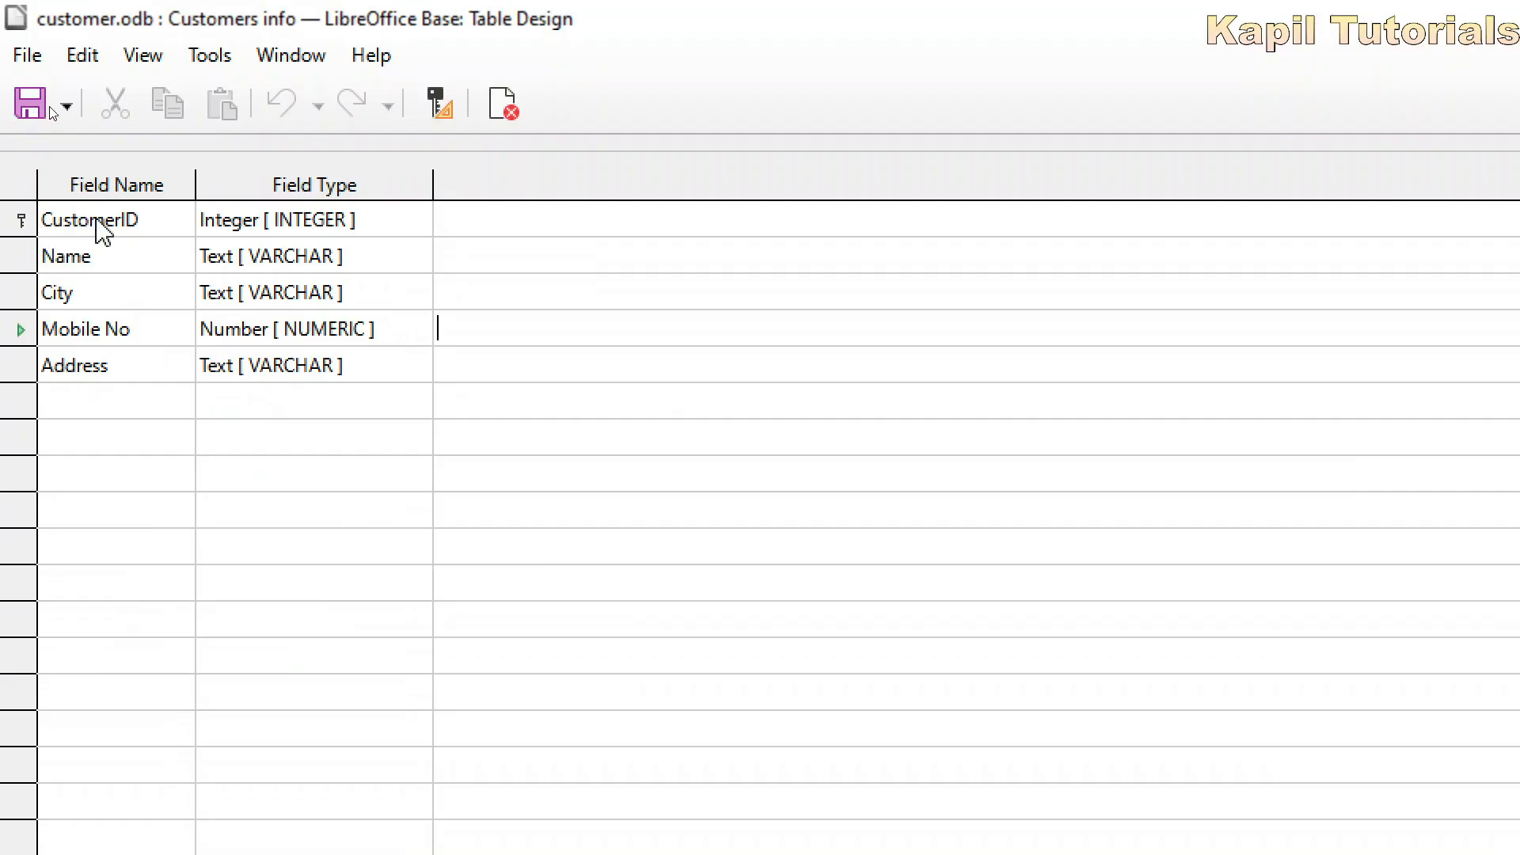
{"action": "left_click", "coordinate": [394, 222]}
{"action": "left_click", "coordinate": [415, 221]}
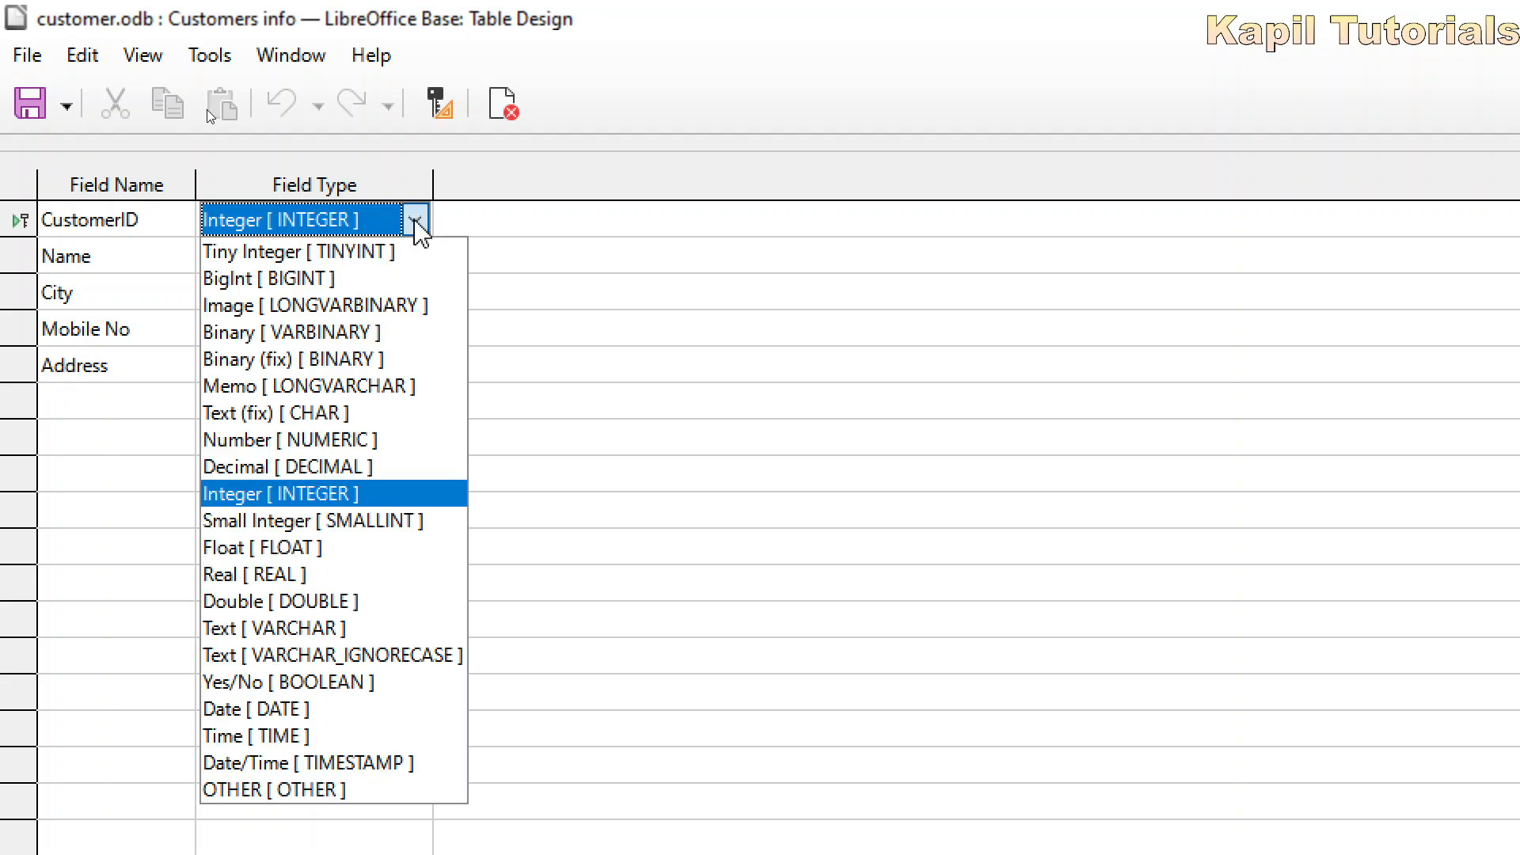
{"action": "left_click", "coordinate": [415, 223]}
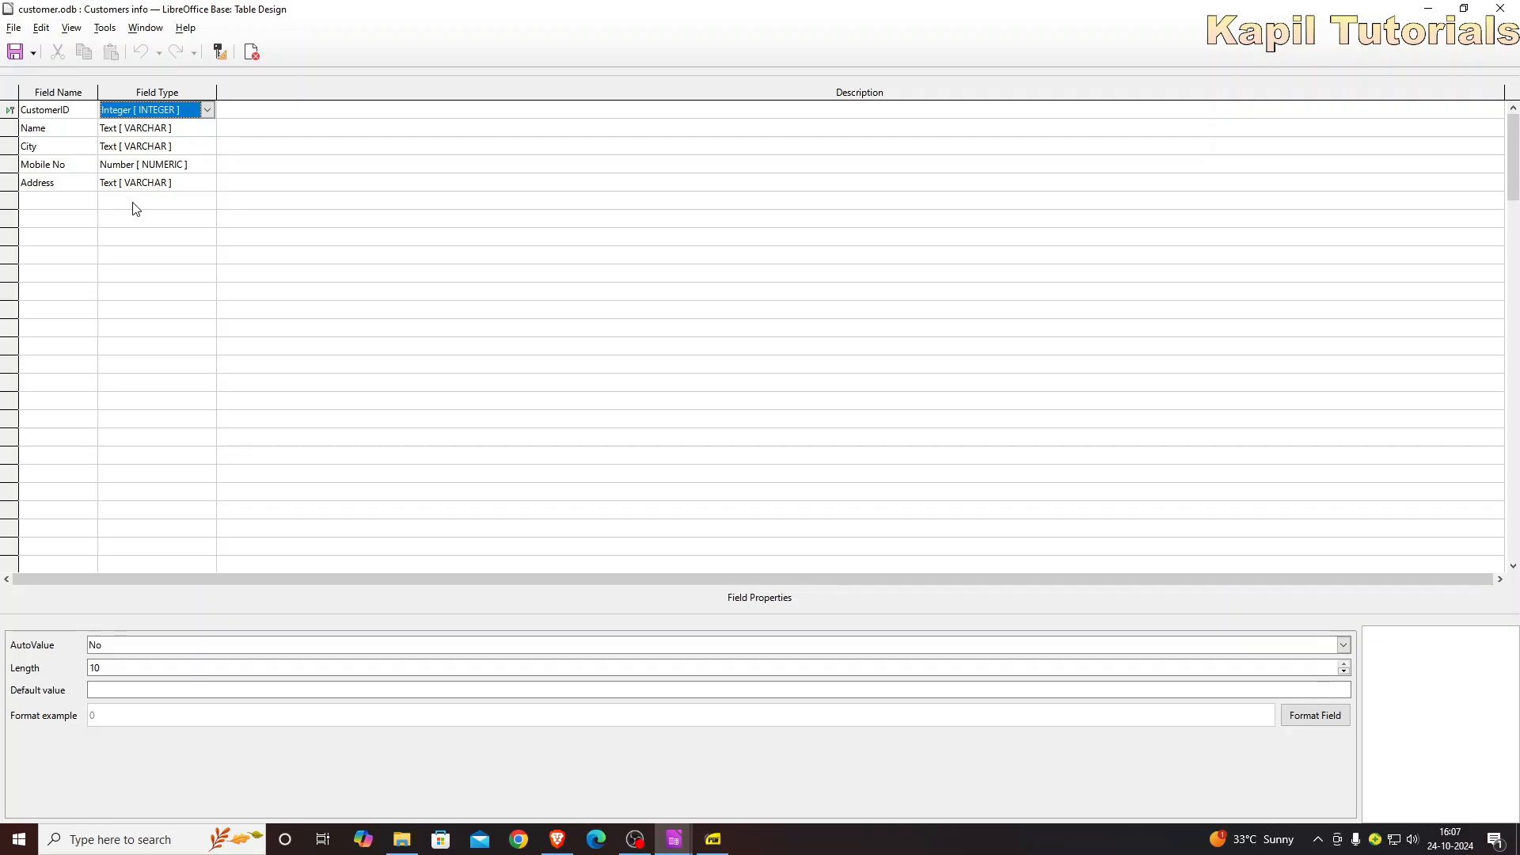
Switch to Database Management.pdf at its Data Types section.
{"action": "key", "text": "alt+Tab"}
{"action": "key", "text": "alt+Tab"}
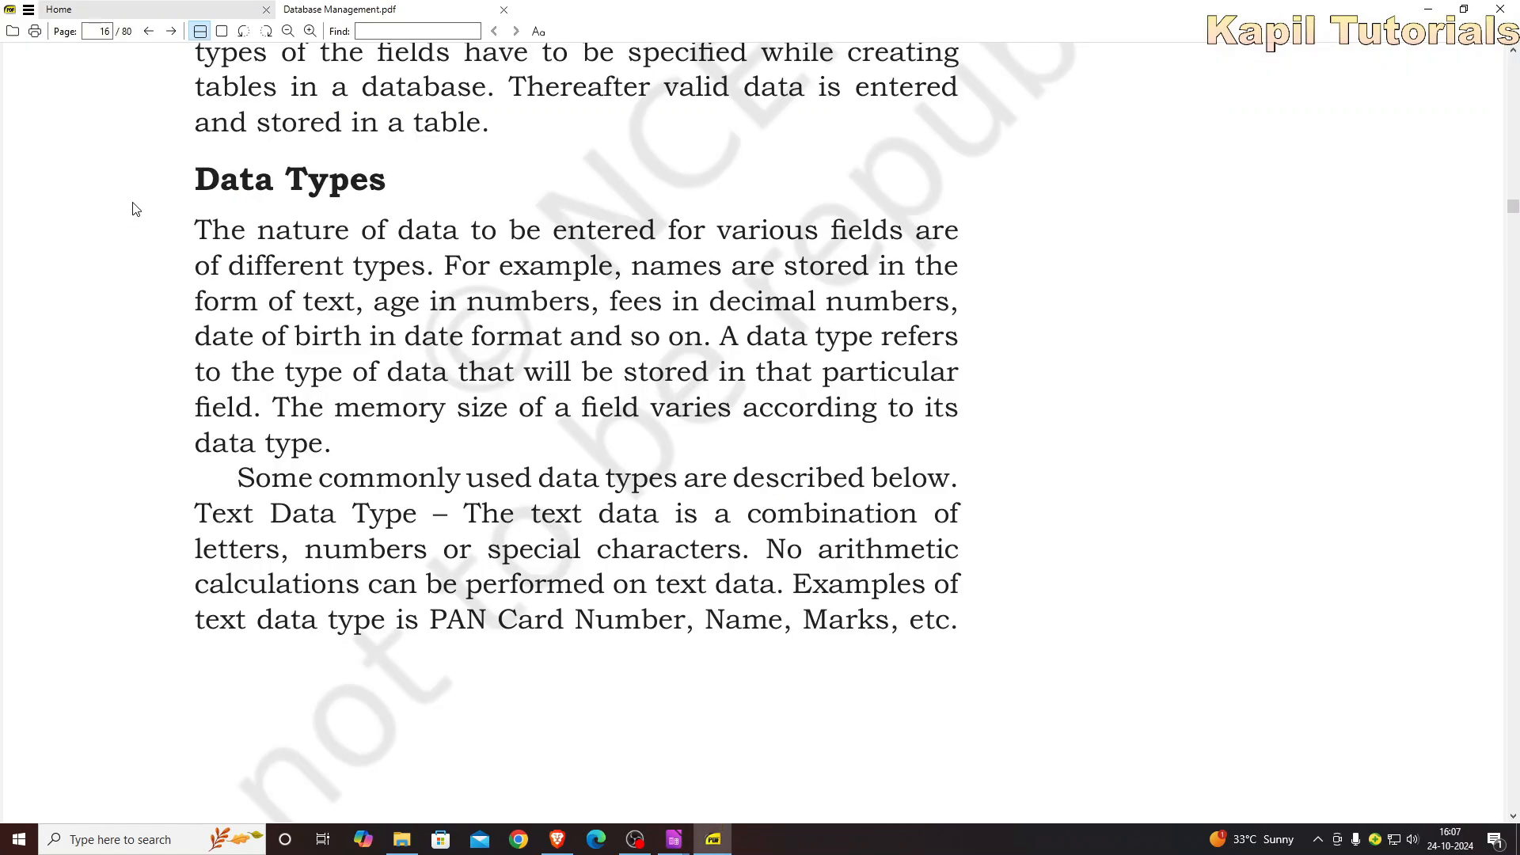
{"action": "scroll", "coordinate": [234, 179], "scroll_direction": "down", "scroll_amount": 1}
{"action": "scroll", "coordinate": [233, 178], "scroll_direction": "up", "scroll_amount": 1}
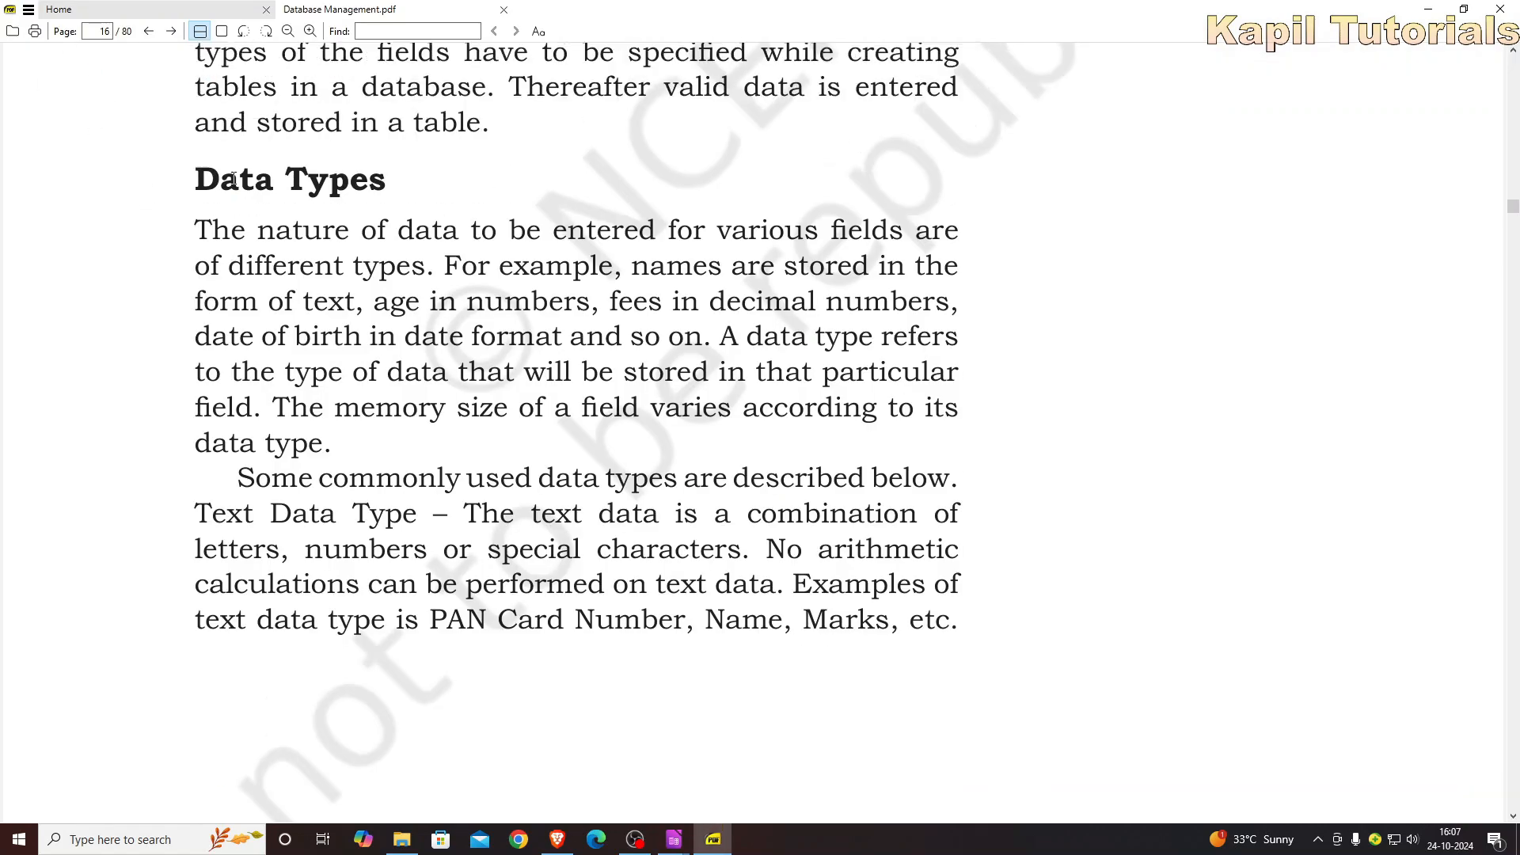